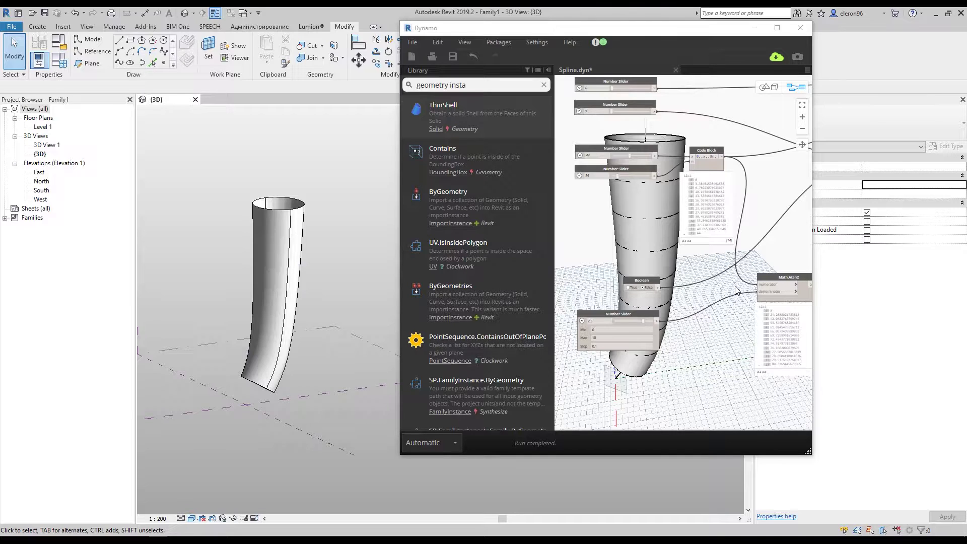
Survey the Spline.dyn graph, then switch the Boolean node to True and back to False.
scroll(623, 273, "down", 4)
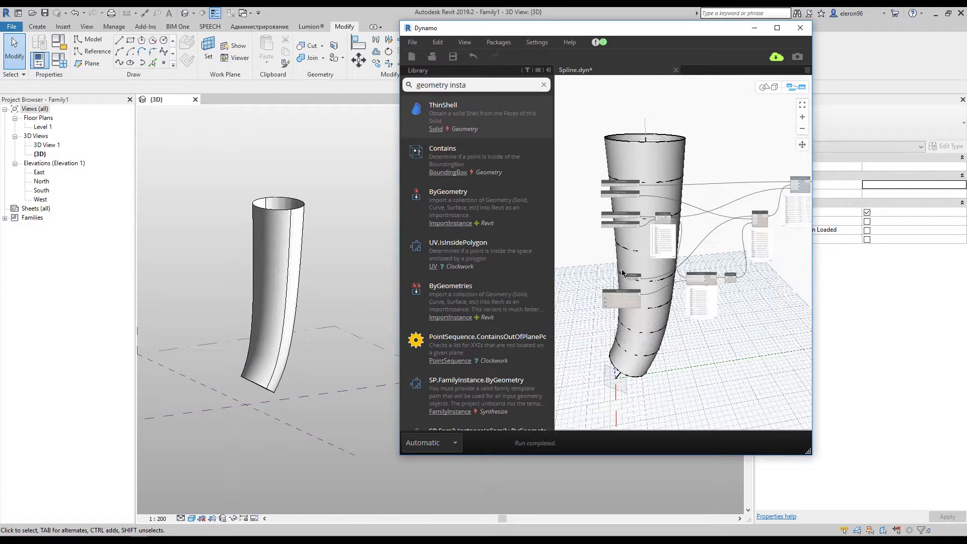
scroll(625, 275, "down", 4)
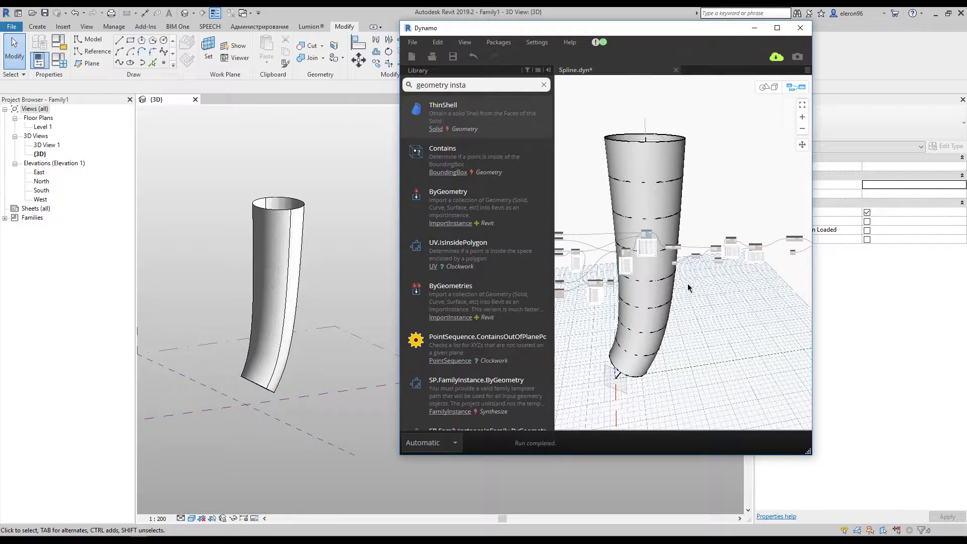
scroll(636, 297, "up", 6)
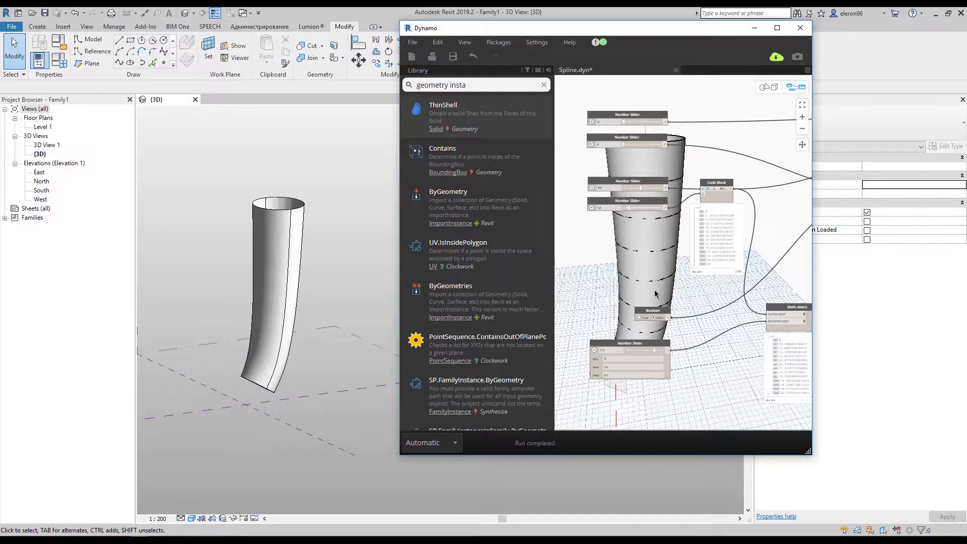
scroll(655, 294, "up", 5)
left_click(650, 303)
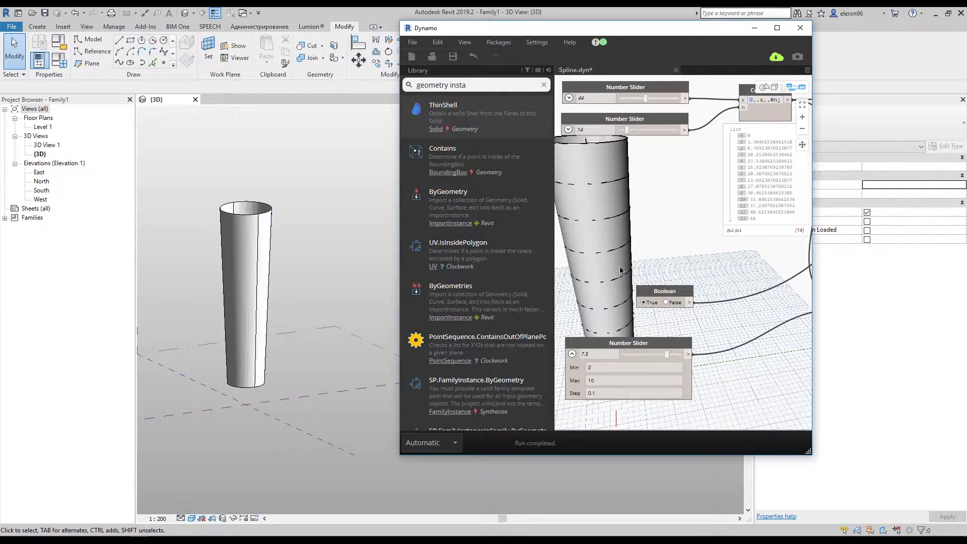
left_click(674, 304)
Set the Number Slider with the 0 to 10 range to 1.2 and adjust the Code Block's input sliders, setting n to 44.
middle_click_drag(623, 352, 643, 286)
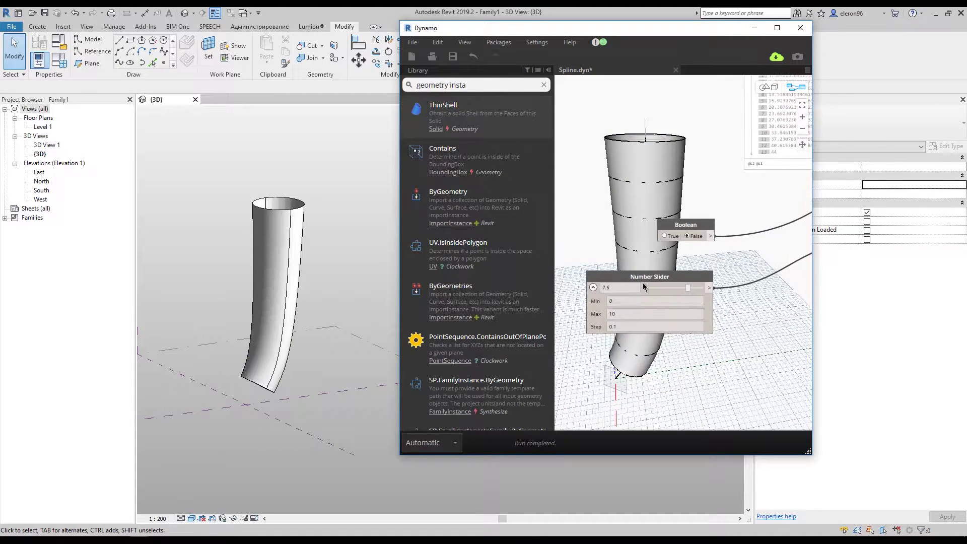
left_click_drag(688, 287, 651, 297)
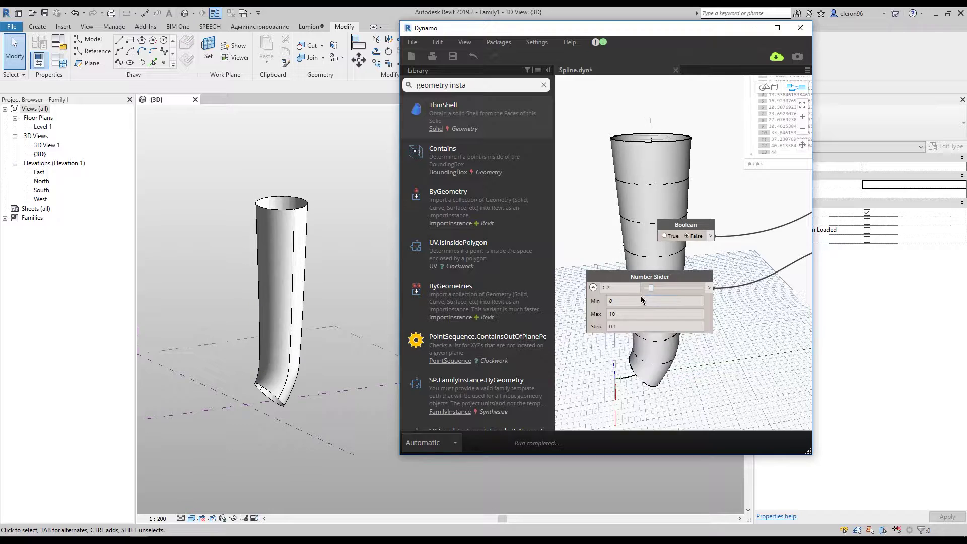
scroll(644, 240, "down", 5)
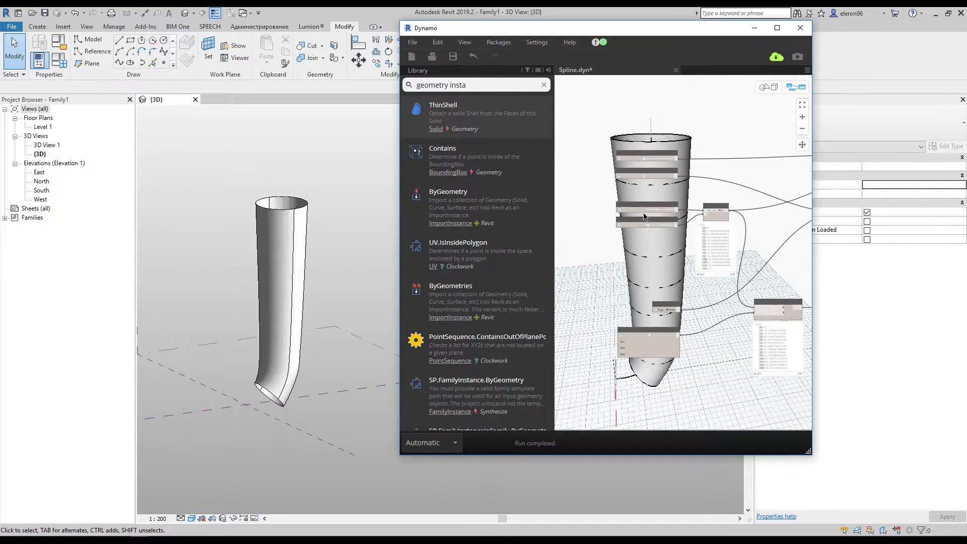
scroll(645, 216, "up", 5)
left_click_drag(669, 184, 669, 185)
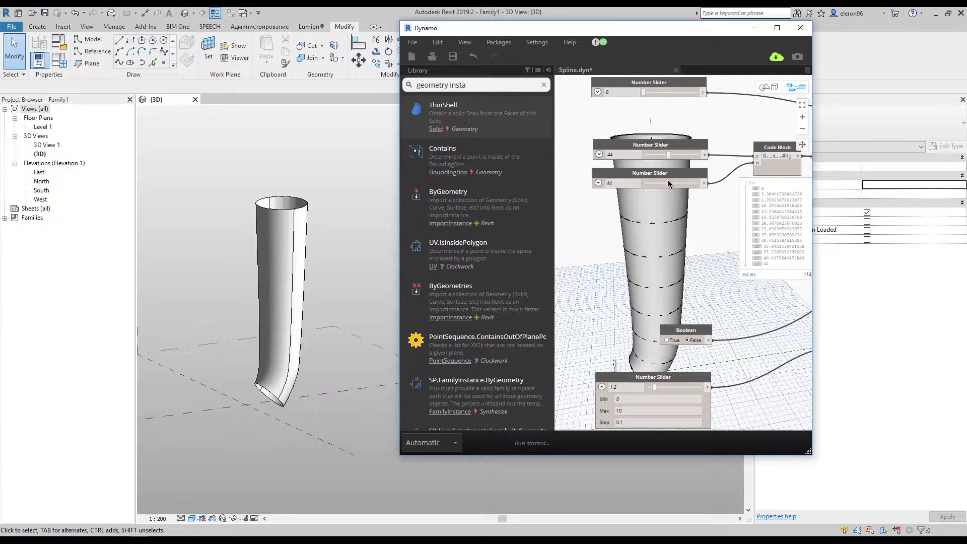
left_click(657, 154)
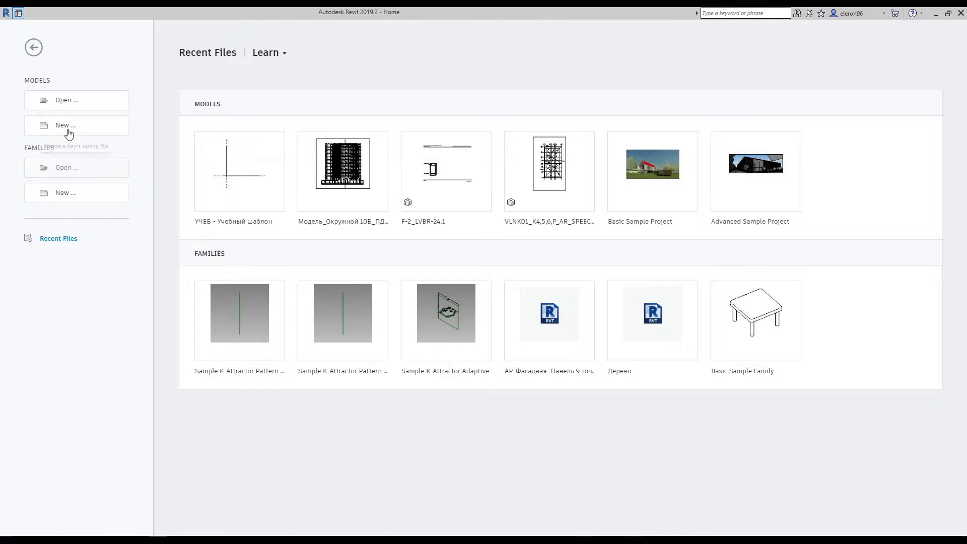
Create a new conceptual mass family from the Metric Mass.rft template.
left_click(66, 127)
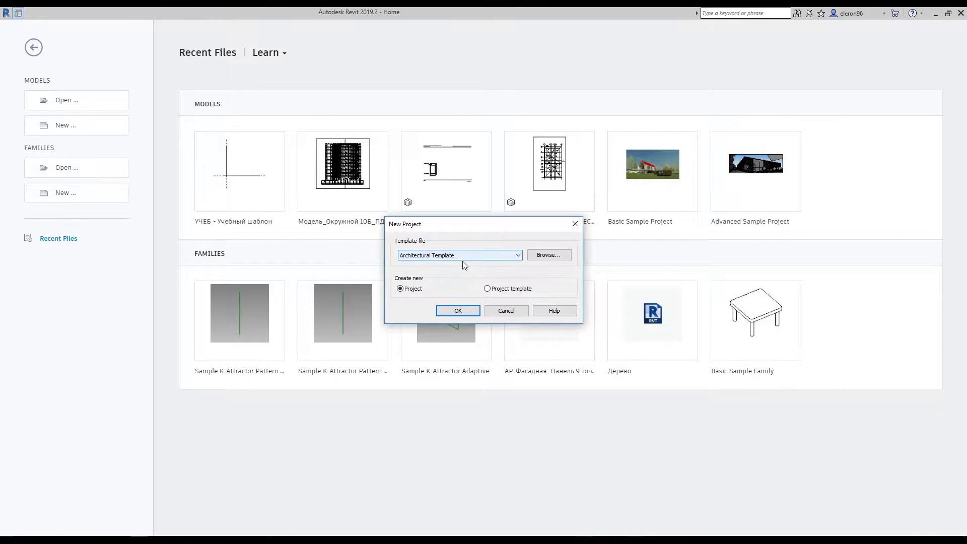
left_click(458, 310)
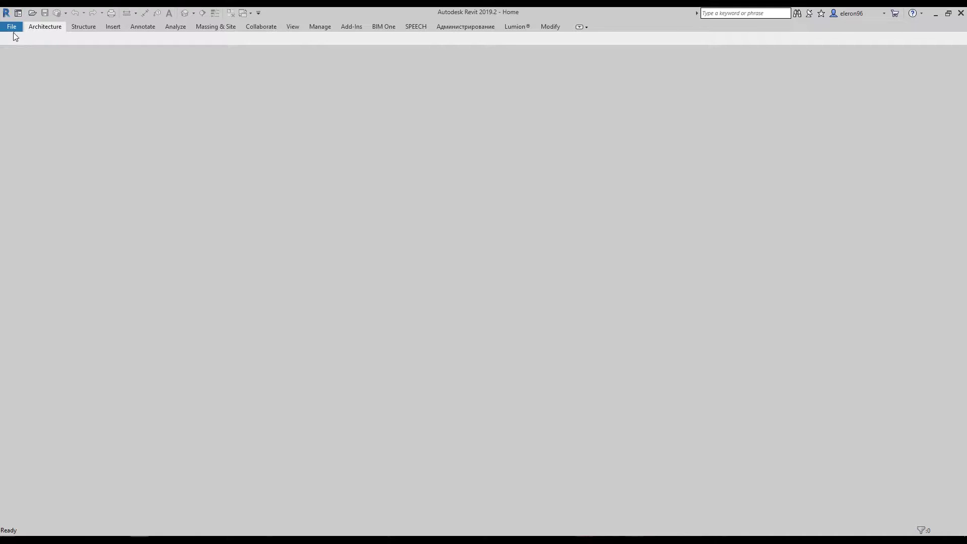
left_click(11, 26)
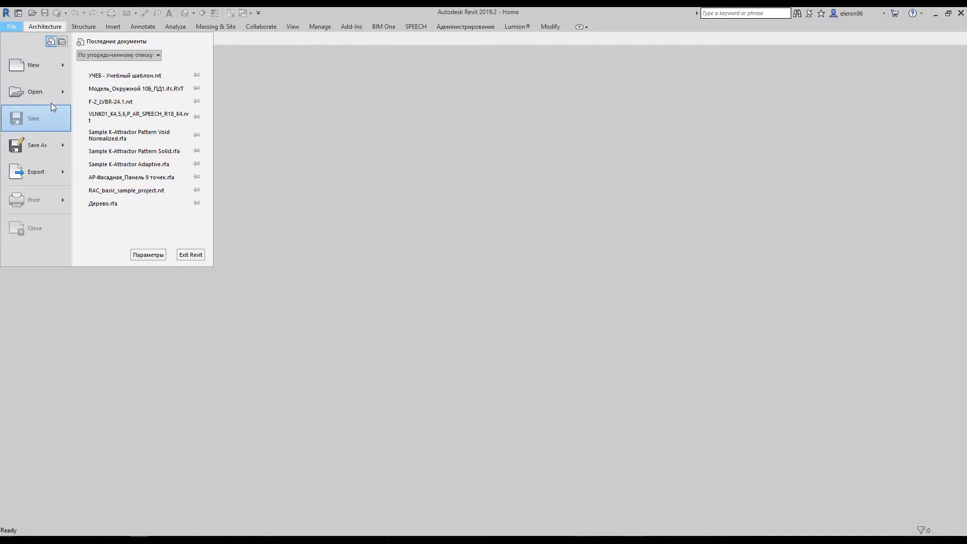
mouse_move(65, 64)
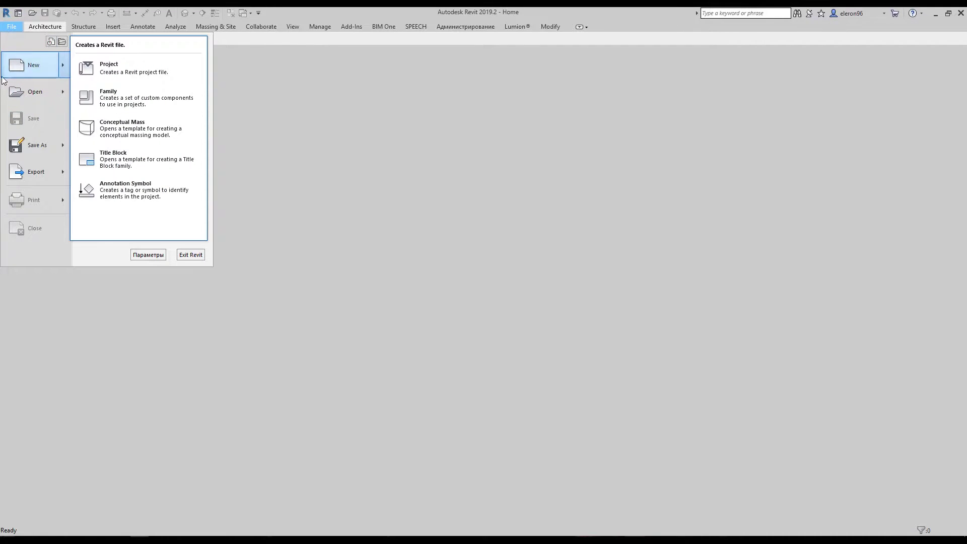
left_click(124, 133)
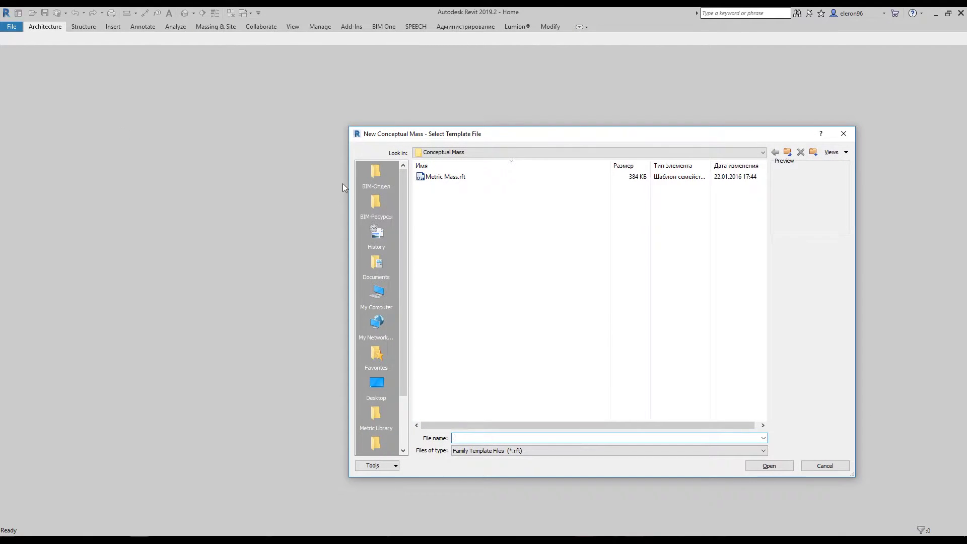
left_click(454, 177)
left_click(763, 451)
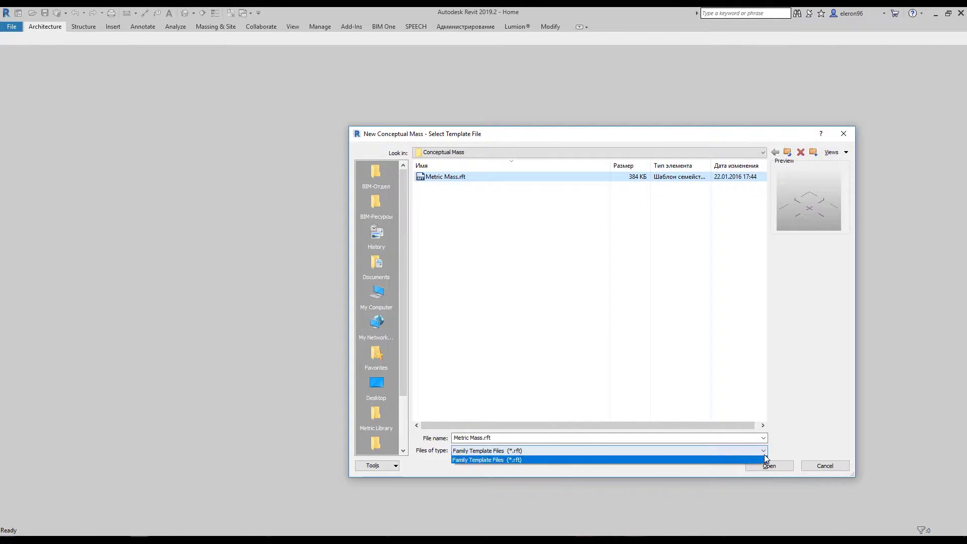
left_click(766, 459)
left_click(769, 466)
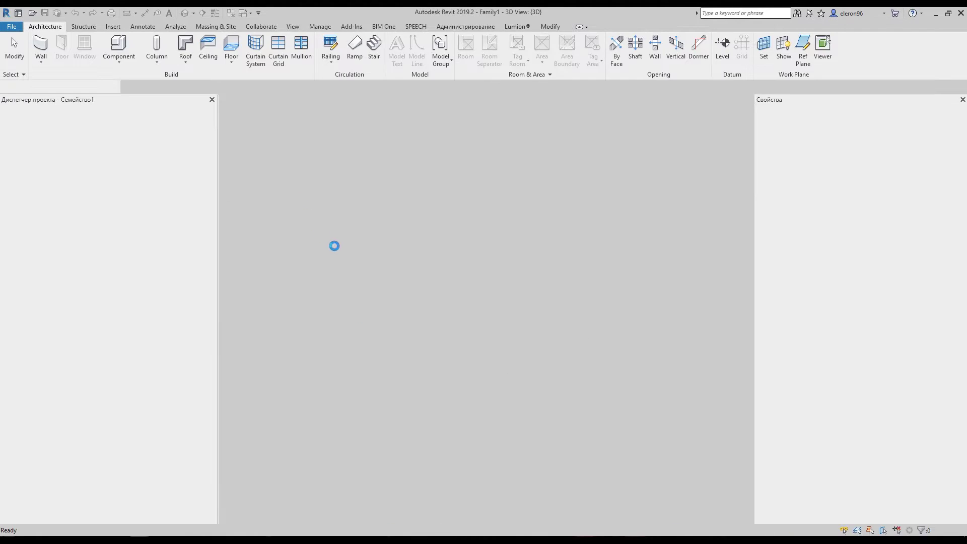
Narrow the Project Browser to enlarge the 3D view and launch Dynamo from the new mass family.
scroll(521, 383, "up", 3)
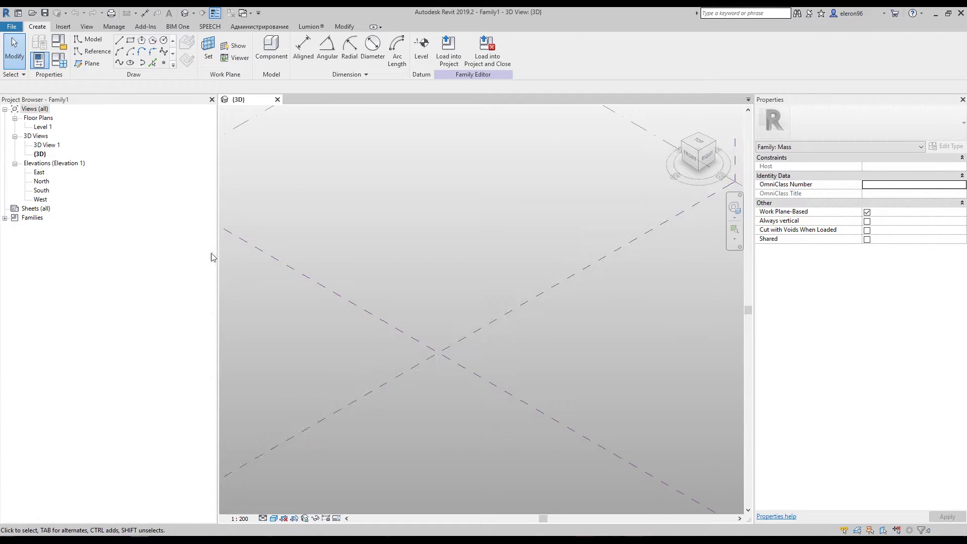
left_click_drag(217, 262, 130, 261)
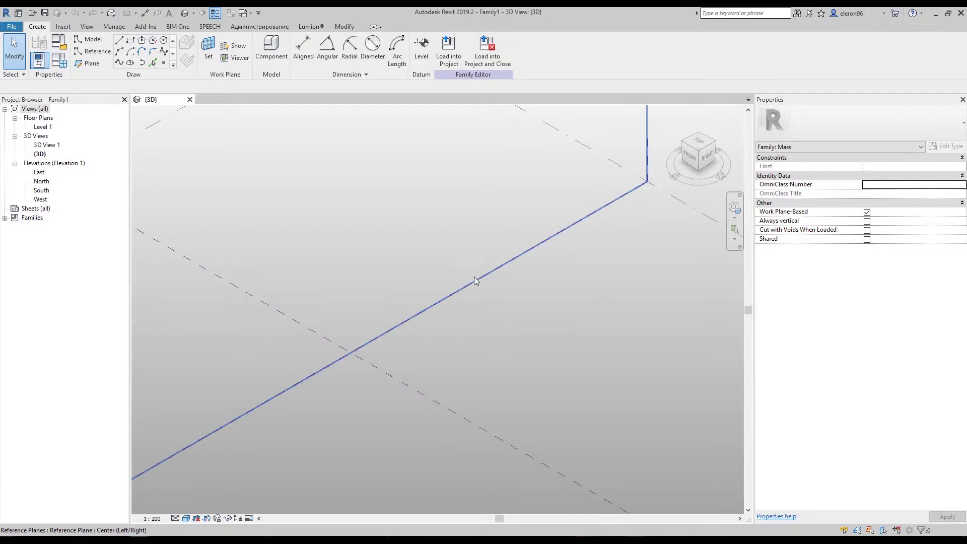
left_click(111, 29)
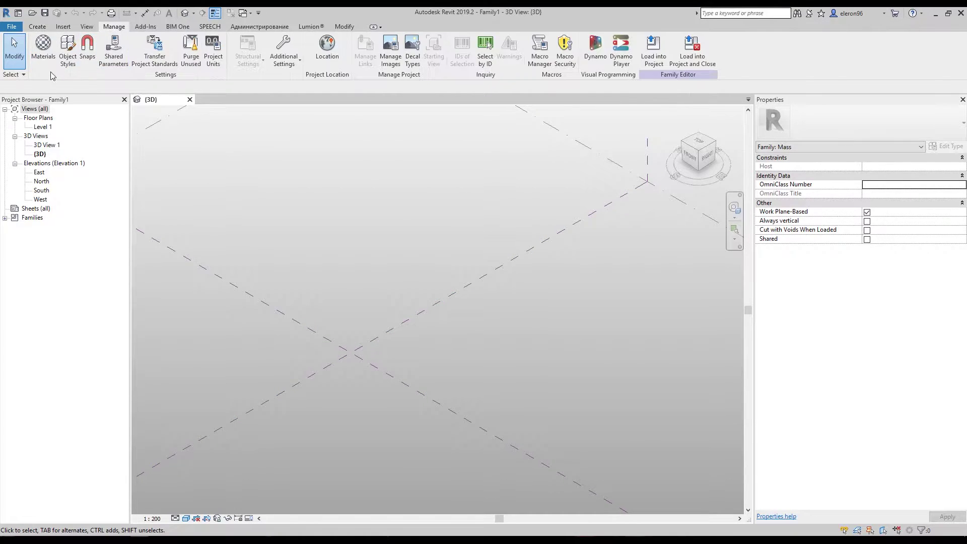
left_click(595, 52)
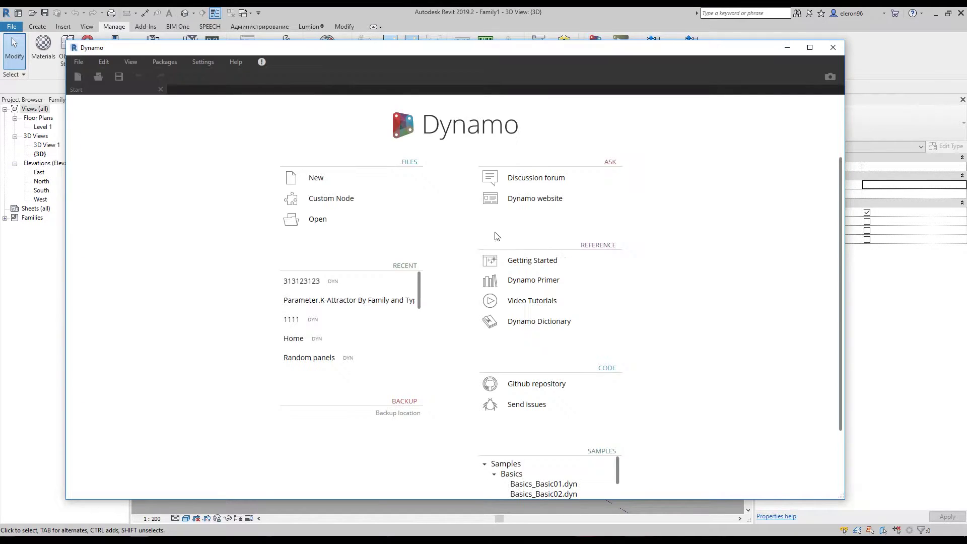
Check the installed Dynamo Core and Dynamo Revit versions in the About information.
left_click(236, 62)
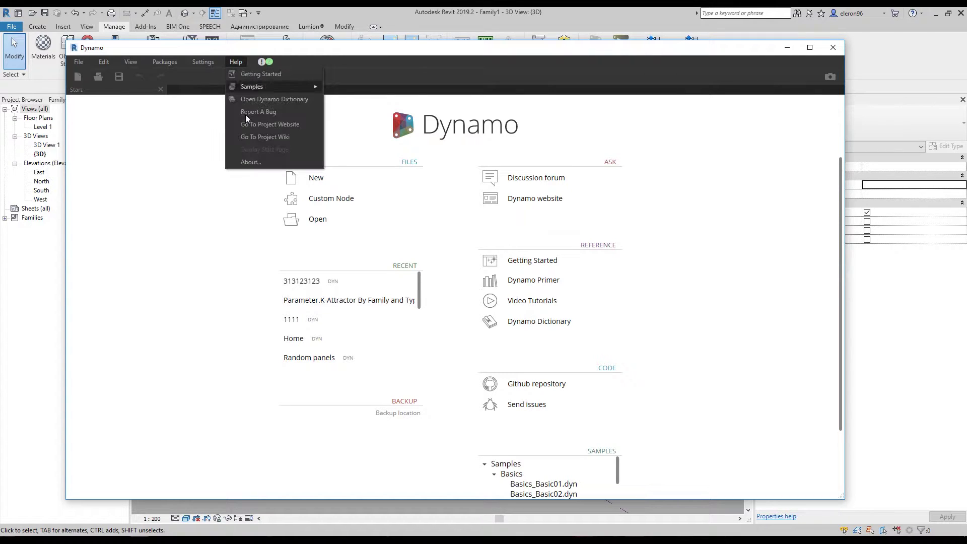
left_click(249, 161)
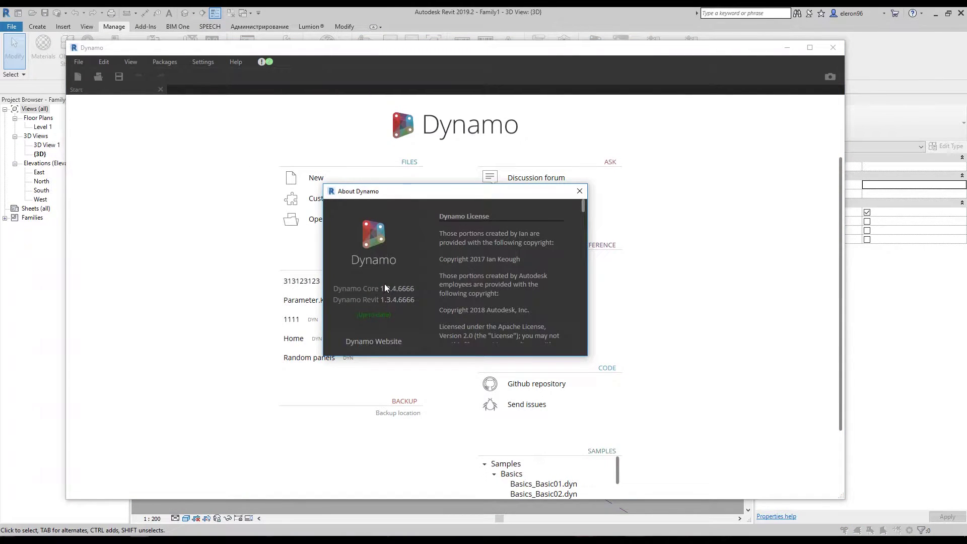
left_click(579, 191)
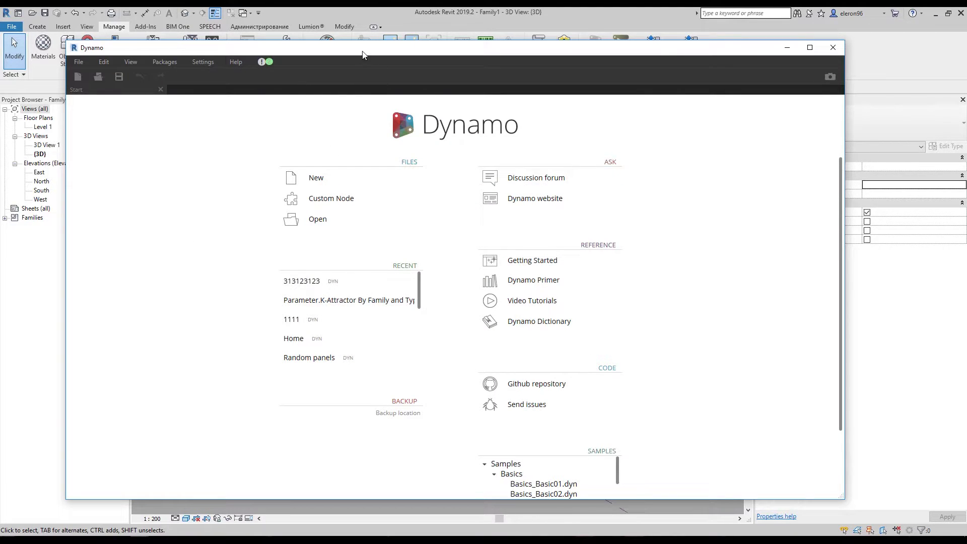
Create a new blank Dynamo workspace and reposition its window over the Revit model.
left_click_drag(363, 55, 434, 49)
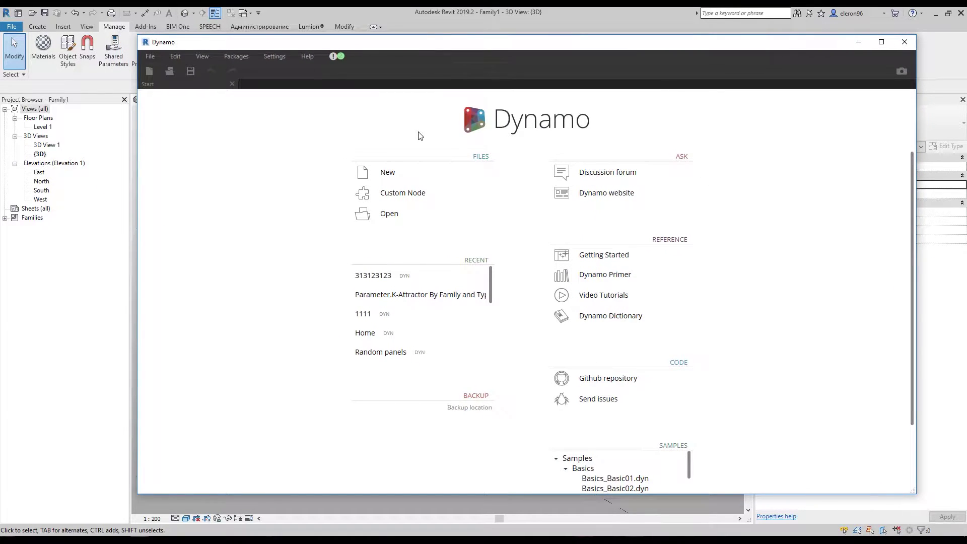
left_click(407, 182)
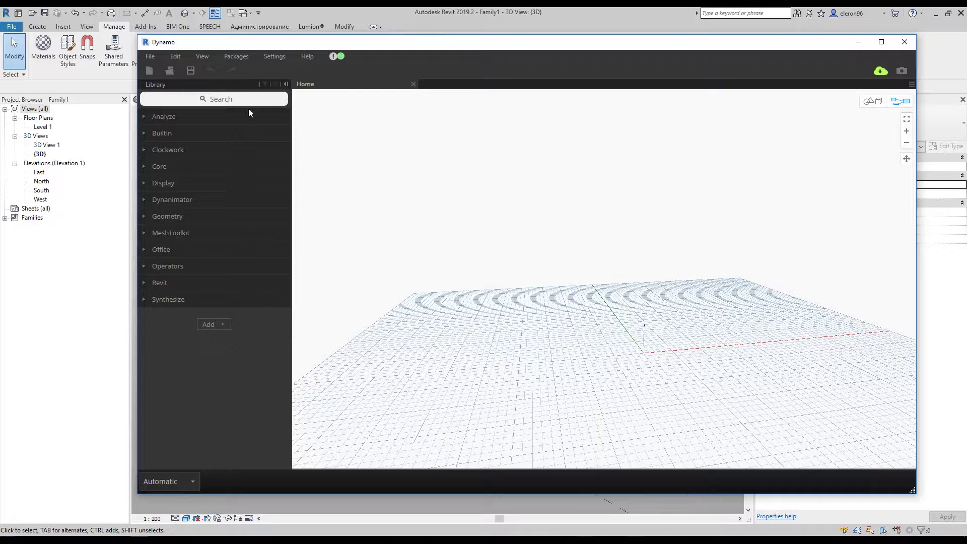
left_click_drag(414, 44, 386, 21)
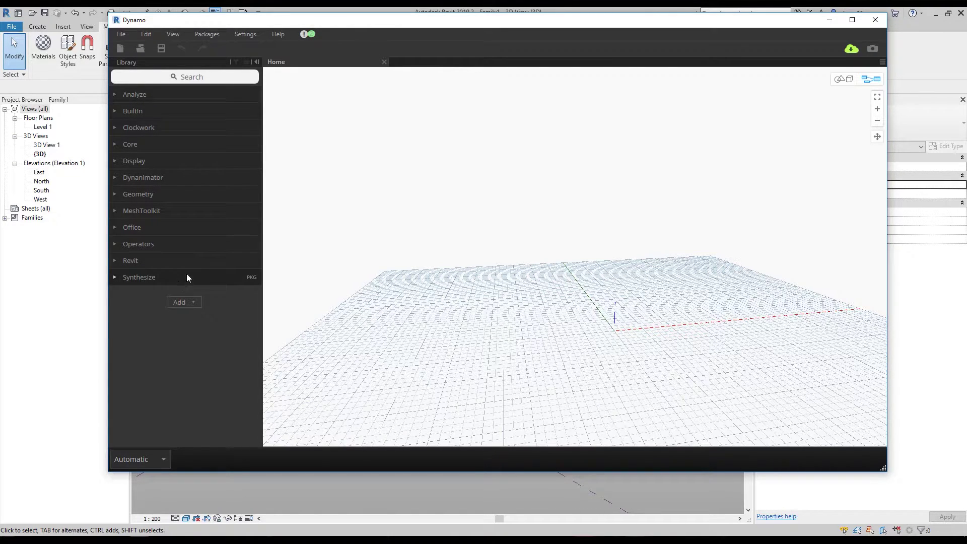
Find "point by coo" in the node library and add a Point.ByCoordinates (x, y, z) node, leaving room beside it for input nodes.
left_click(211, 78)
type("point")
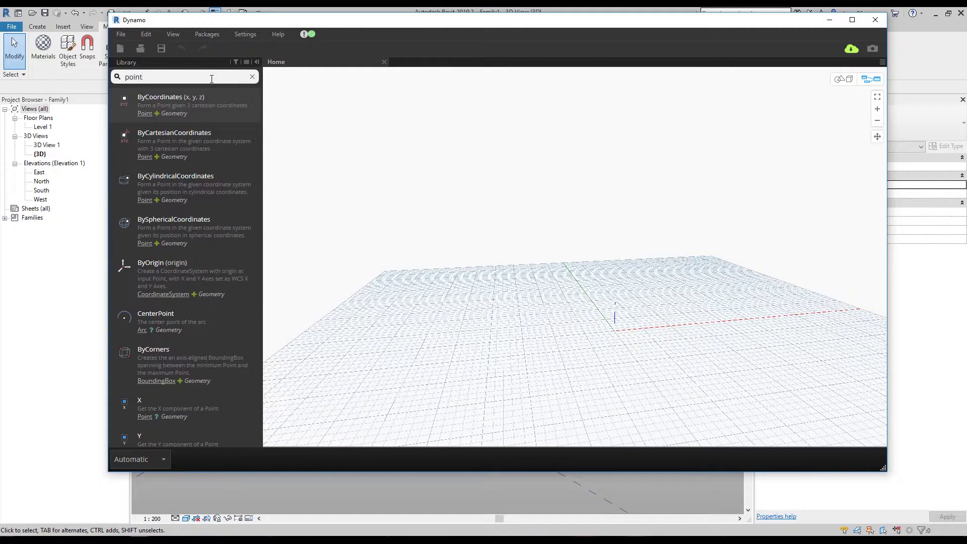
type(" by coo")
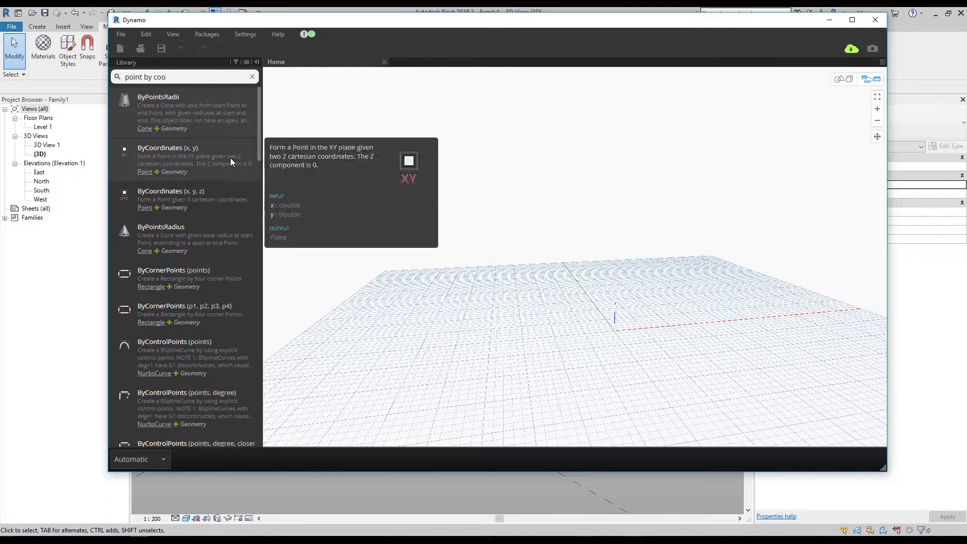
left_click(222, 193)
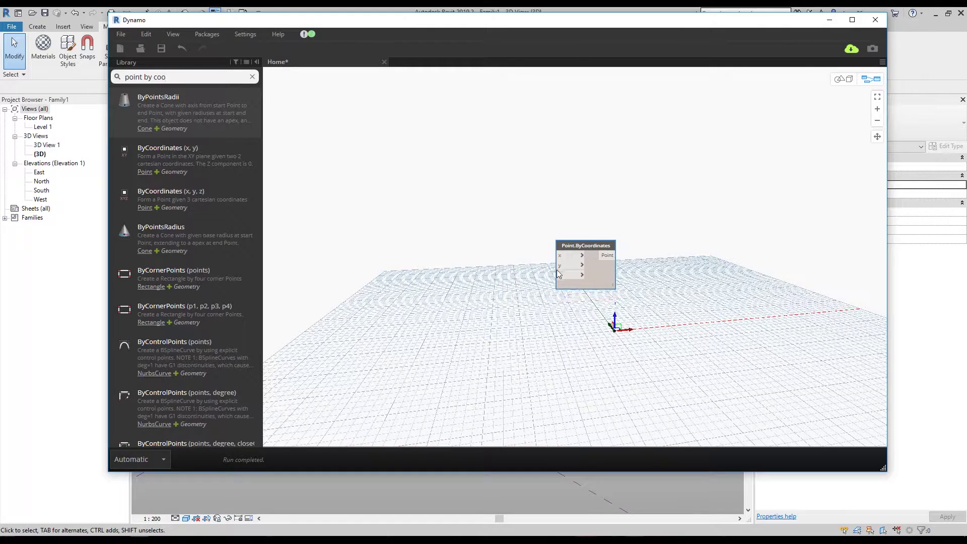
middle_click_drag(495, 269, 570, 195)
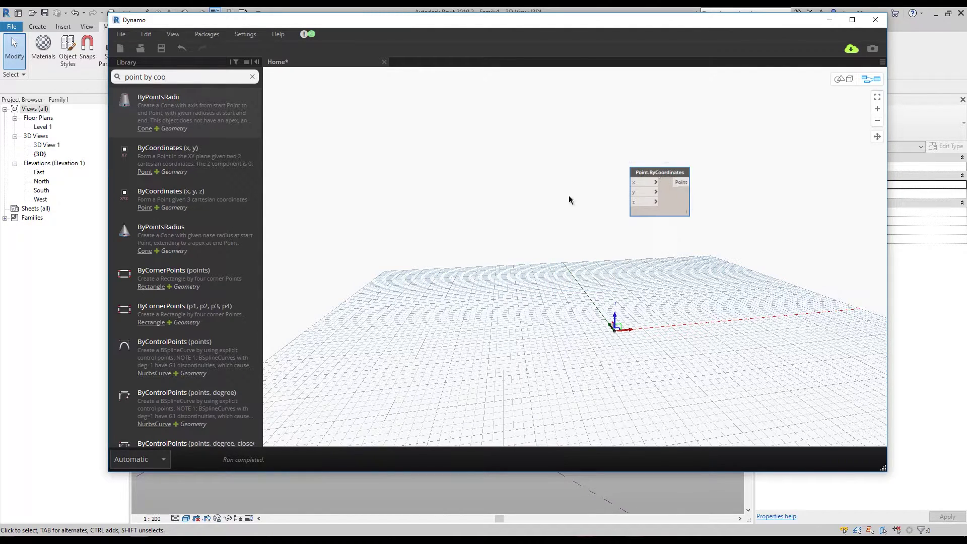
middle_click_drag(498, 227, 535, 248)
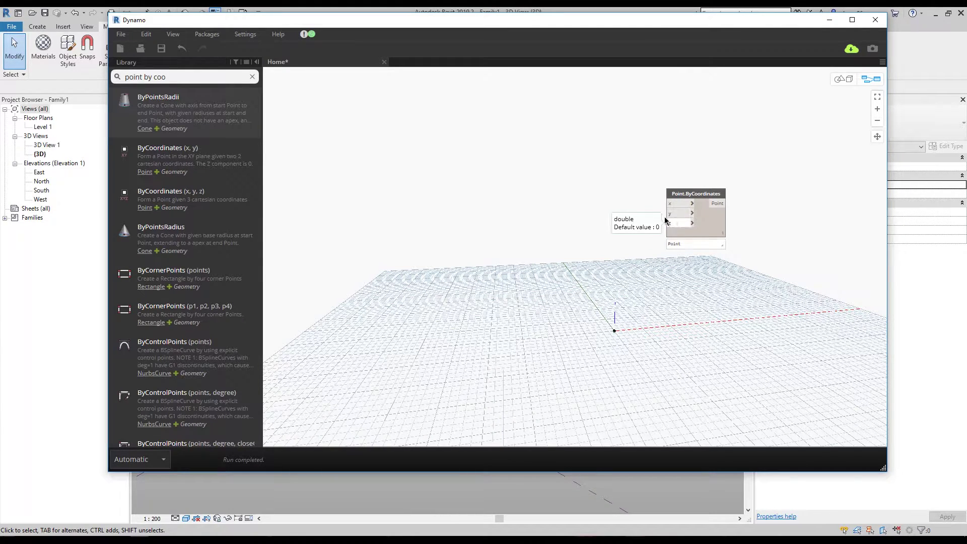
middle_click_drag(528, 231, 554, 234)
Add a Number Slider node on the input side of Point.ByCoordinates and expand its minimum, maximum and step settings.
right_click(421, 207)
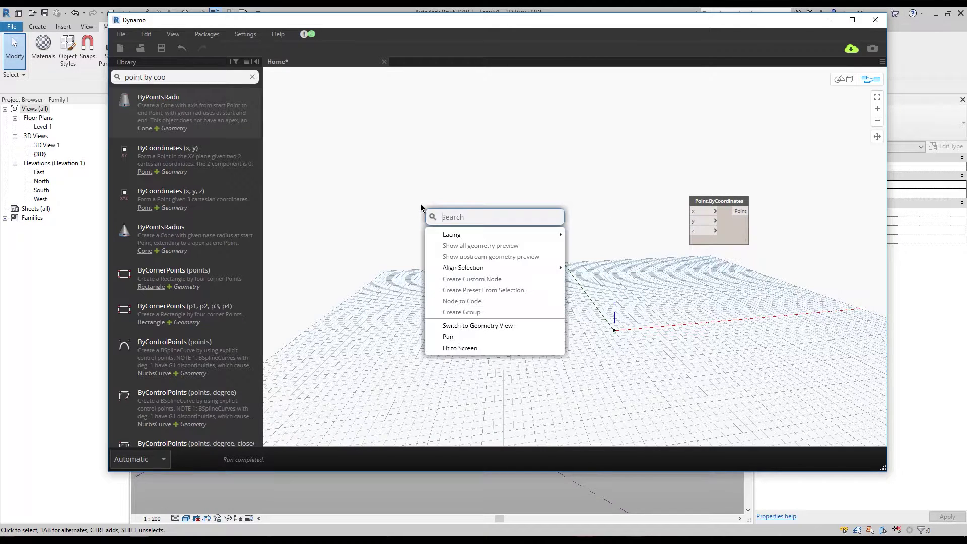
type("slide")
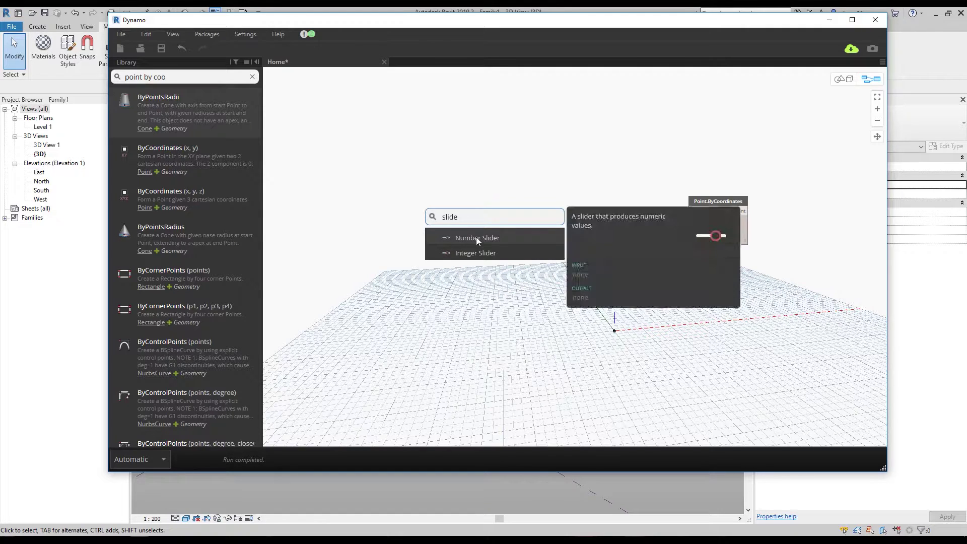
left_click(477, 238)
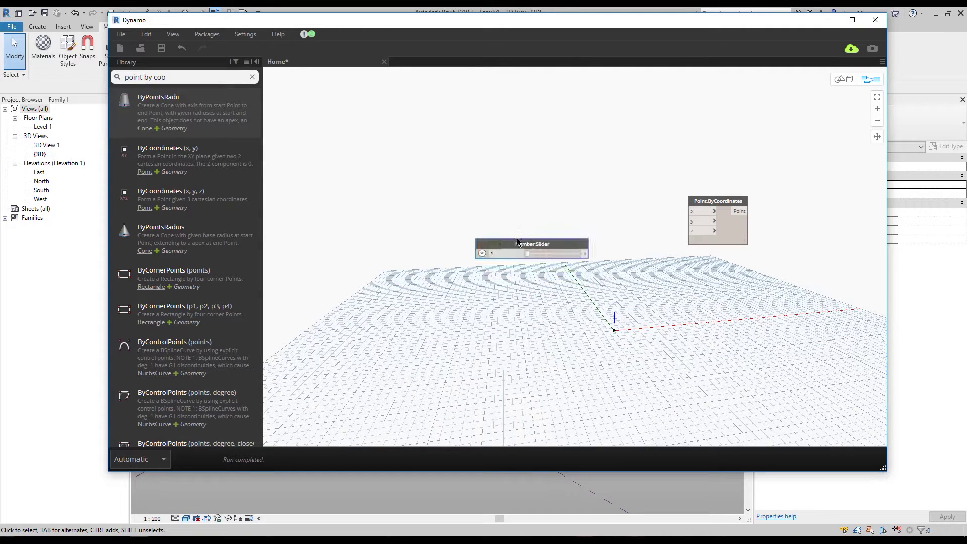
left_click_drag(523, 241, 497, 196)
left_click(458, 208)
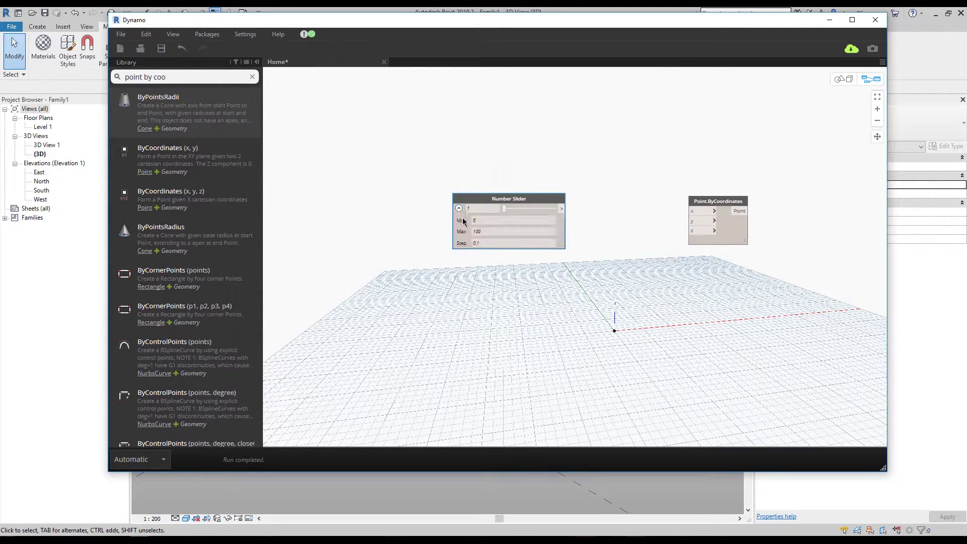
Set the Number Slider's step to 1, collapse its settings and set its value to 0.
left_click_drag(478, 244, 466, 244)
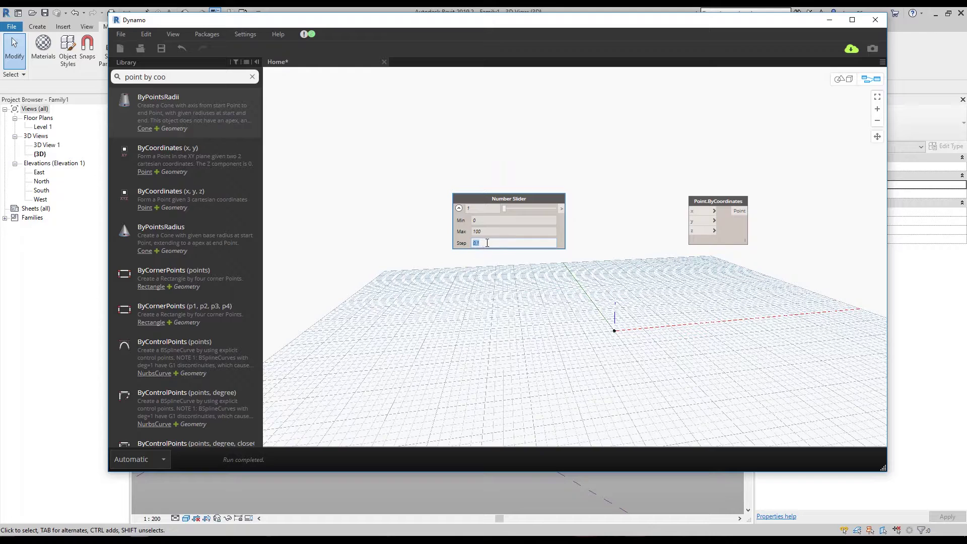
type("1")
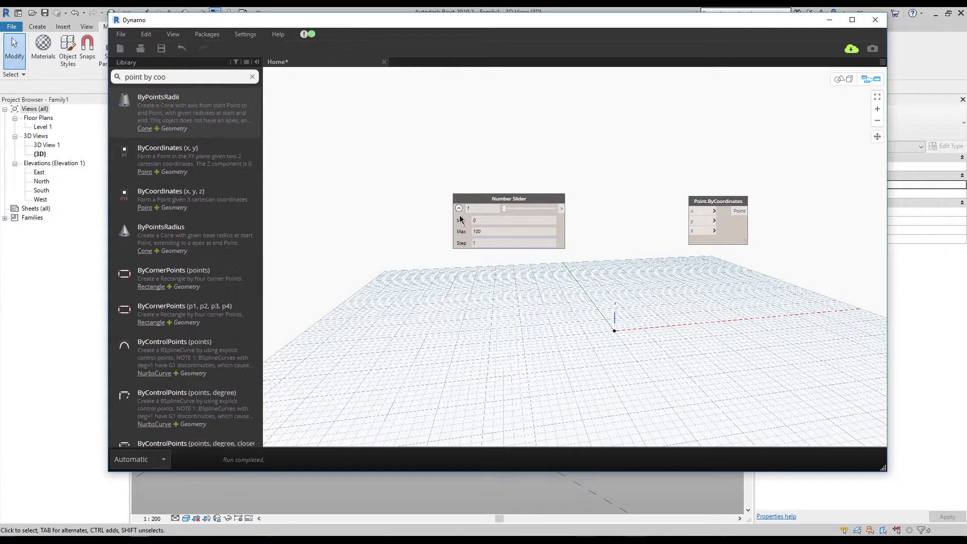
left_click(459, 208)
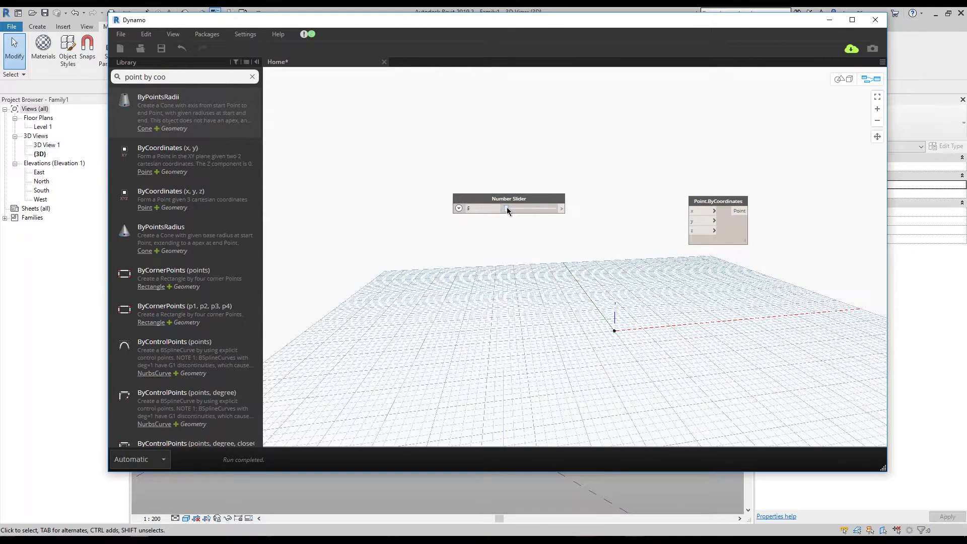
mouse_move(508, 209)
left_mouse_down()
mouse_move(529, 208)
mouse_move(504, 209)
left_mouse_up()
Duplicate the Number Slider and stack the copy below the original with a gap between them.
left_click(499, 201)
key("ctrl+c")
key("ctrl+v")
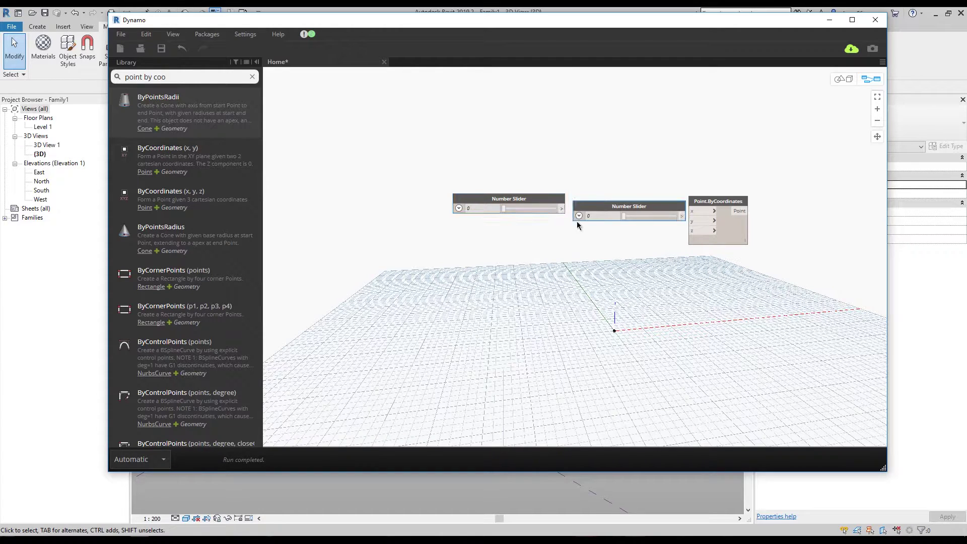
left_click_drag(594, 208, 475, 233)
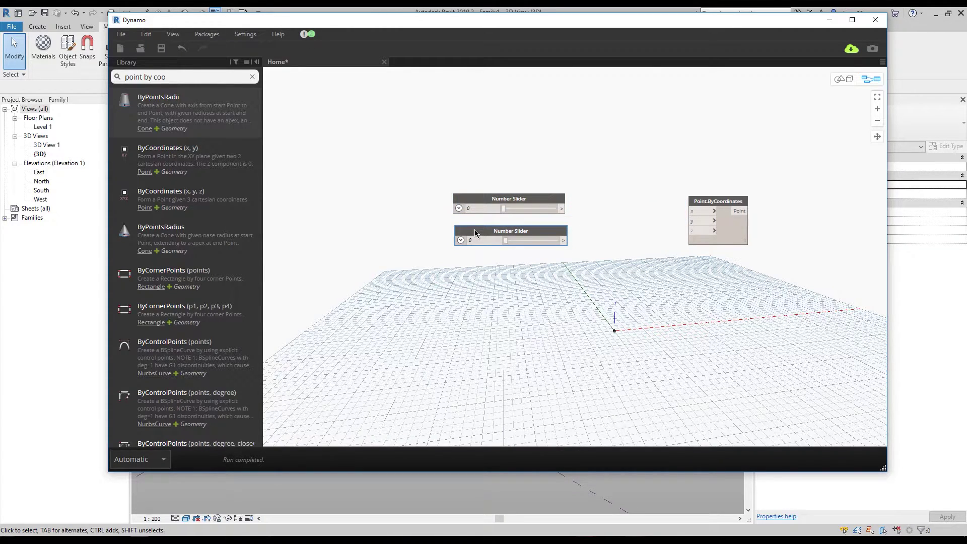
left_click_drag(485, 199, 487, 188)
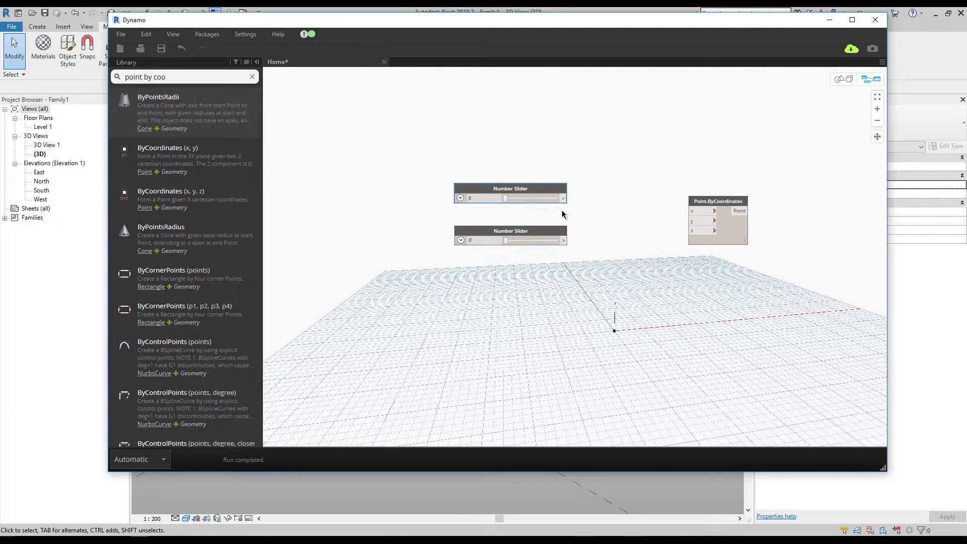
Connect the upper slider to the x input and the lower one to the y input of Point.ByCoordinates, keeping both at 0.
left_click_drag(563, 198, 731, 181)
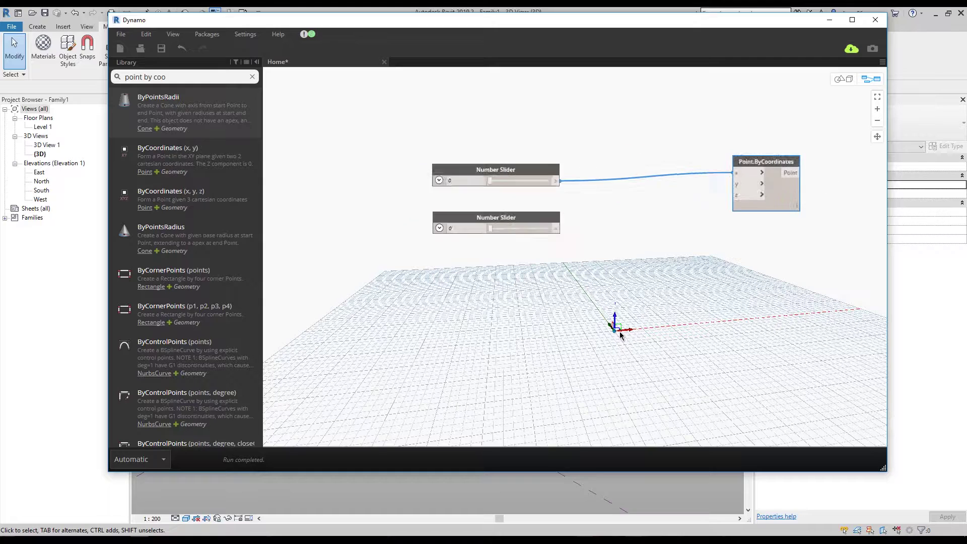
scroll(604, 323, "up", 2)
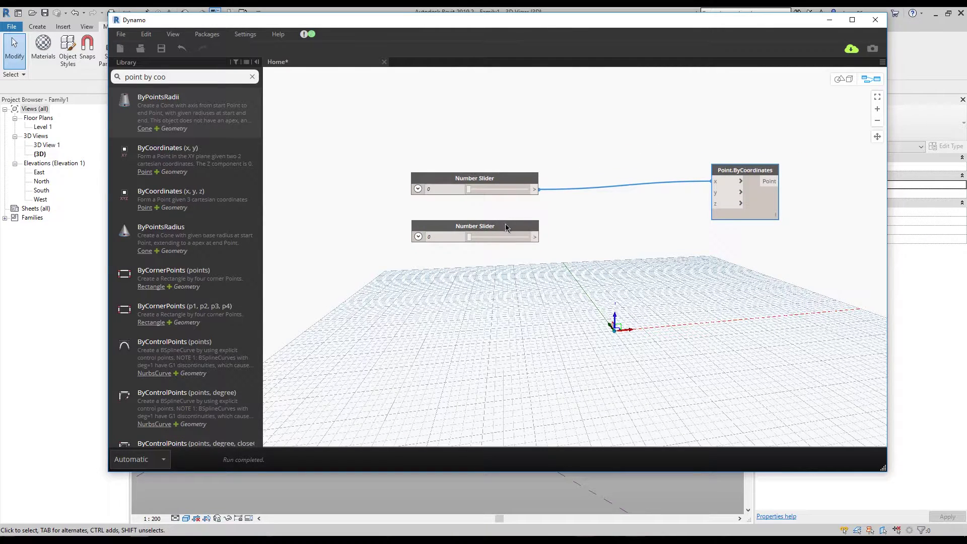
left_click_drag(506, 224, 503, 216)
middle_click_drag(645, 270, 594, 271)
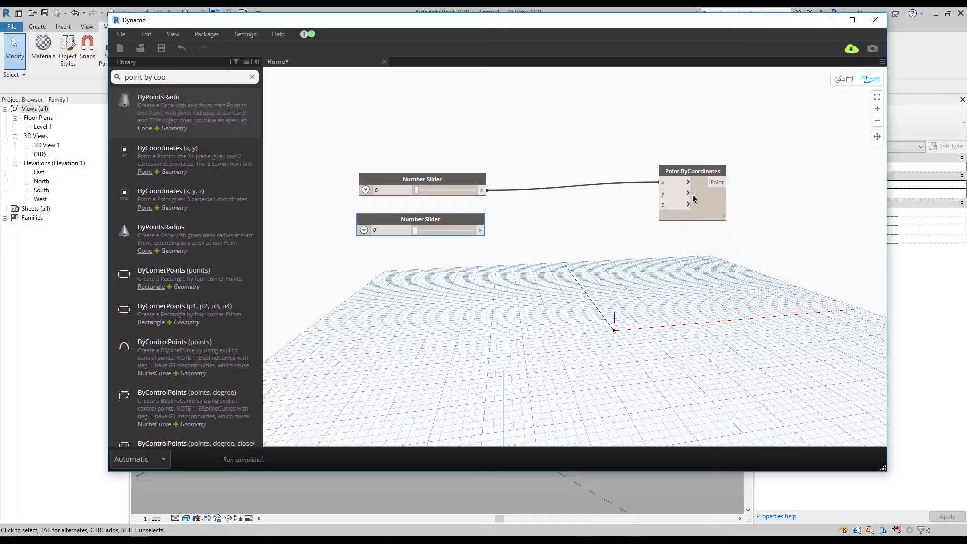
left_click_drag(482, 230, 660, 193)
mouse_move(416, 230)
left_mouse_down()
mouse_move(437, 231)
mouse_move(414, 231)
left_mouse_up()
mouse_move(418, 189)
left_mouse_down()
mouse_move(434, 189)
mouse_move(416, 191)
left_mouse_up()
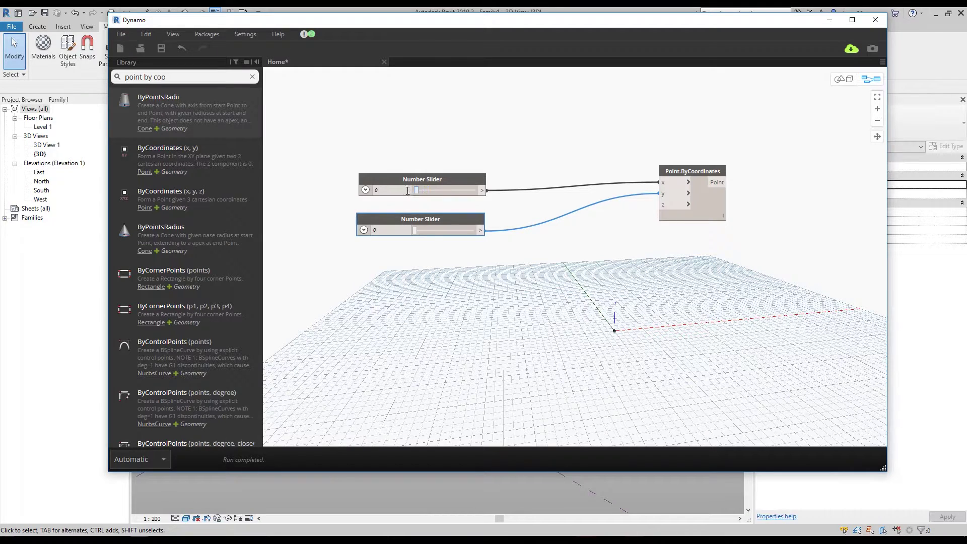
left_click(454, 276)
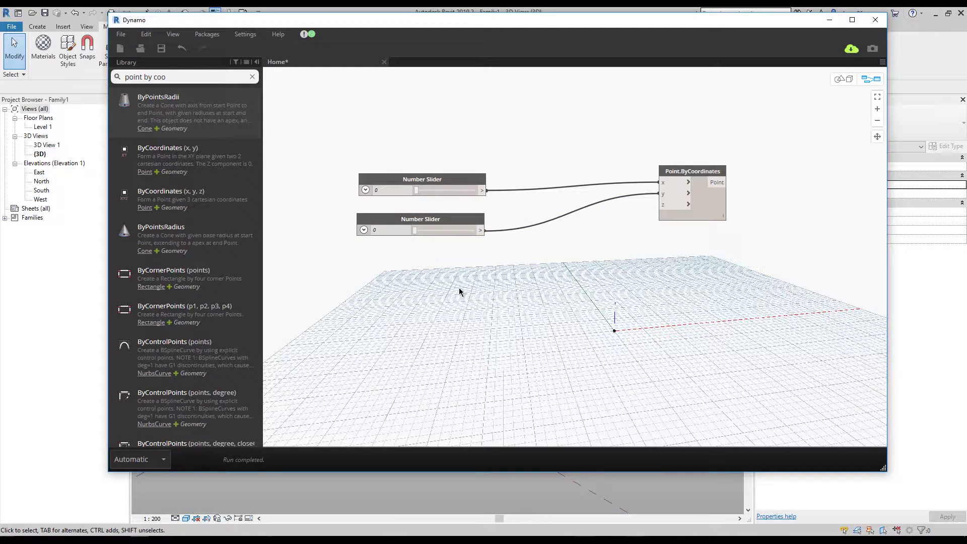
Add a third Number Slider copy below the others and connect it to the z input of Point.ByCoordinates, with its value at 0.
left_click(395, 220)
key("ctrl+c")
key("ctrl+v")
left_click_drag(527, 229, 384, 274)
left_click_drag(484, 285, 660, 204)
left_click_drag(418, 286, 415, 286)
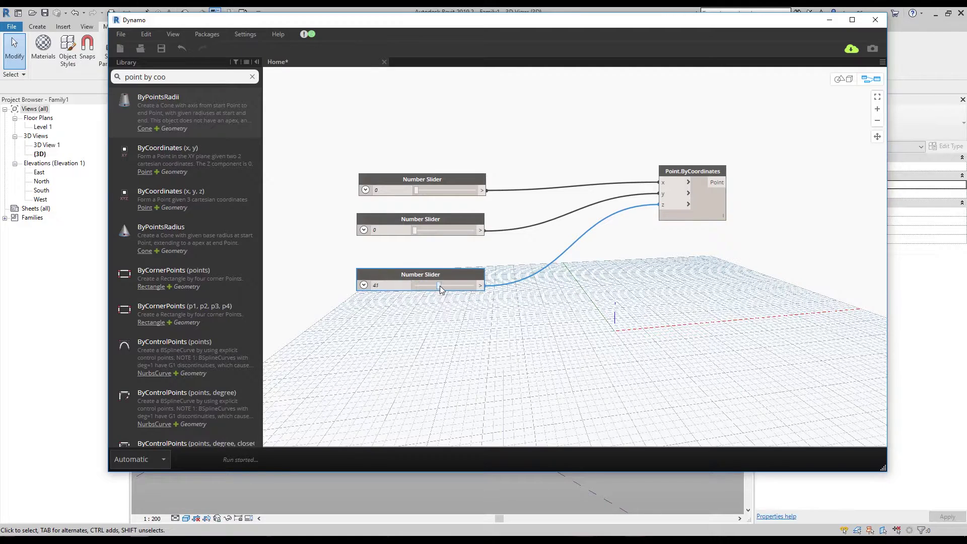
left_click(502, 314)
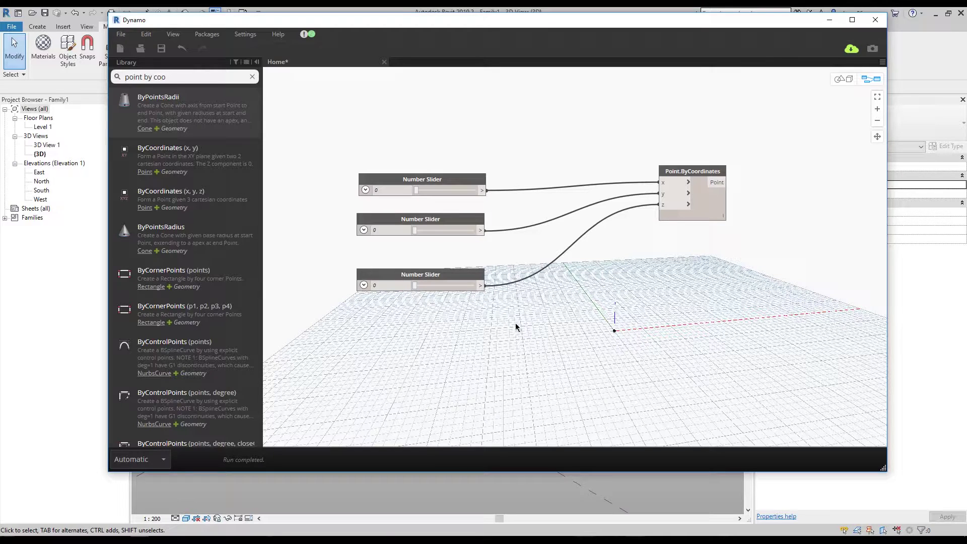
Move the Point.ByCoordinates node slightly farther away from the three sliders.
middle_click_drag(596, 338, 543, 327)
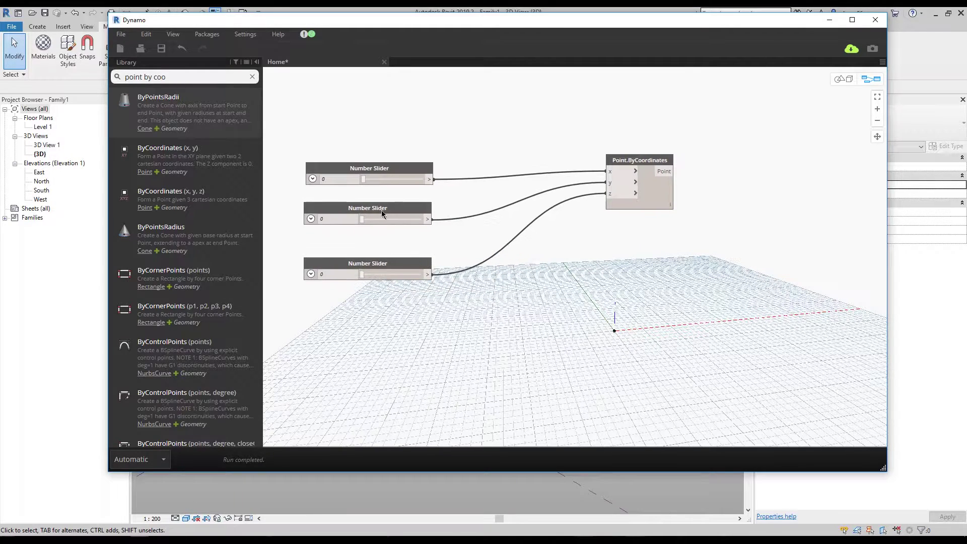
left_click_drag(649, 161, 673, 150)
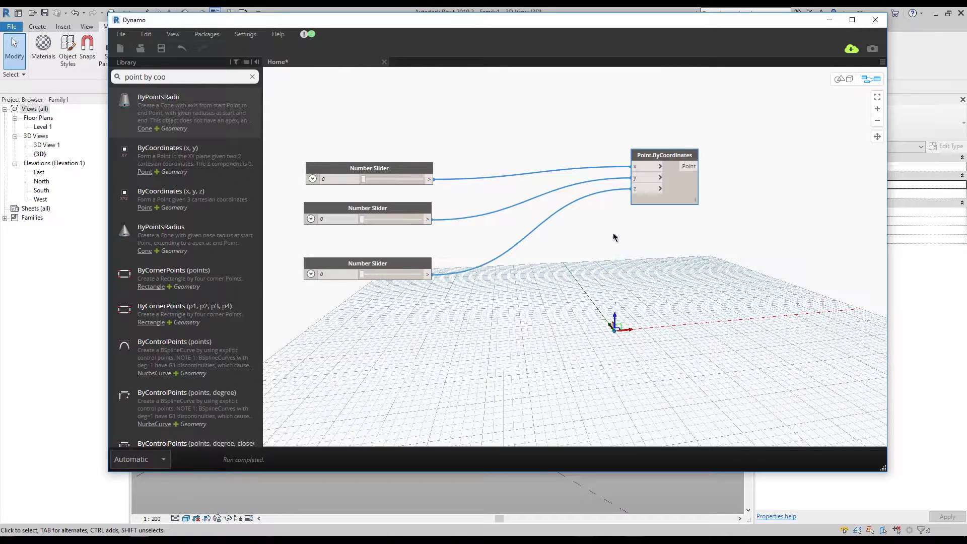
left_click(621, 308)
middle_click_drag(560, 306, 568, 308)
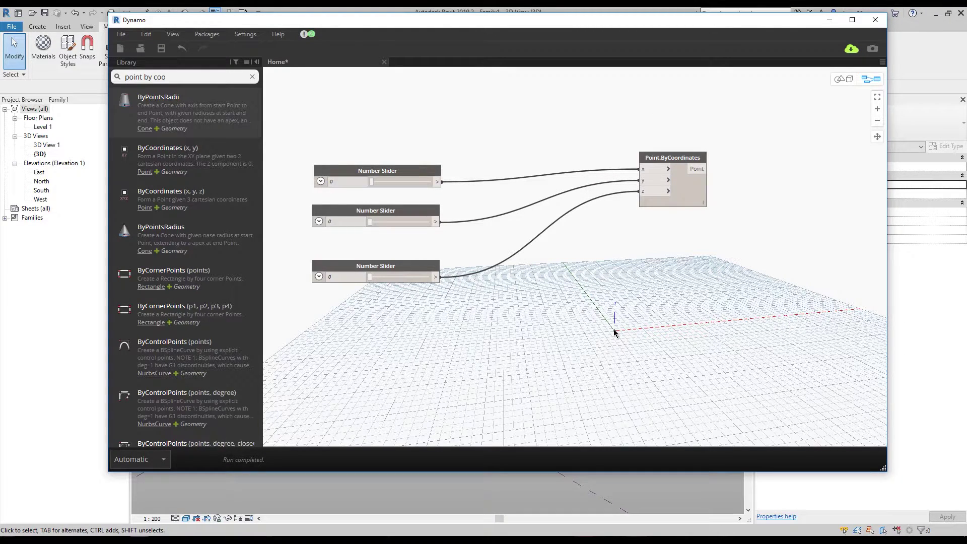
Add a Code Block between the sliders and the point node containing the range 0..x..#n.
double_click(531, 310)
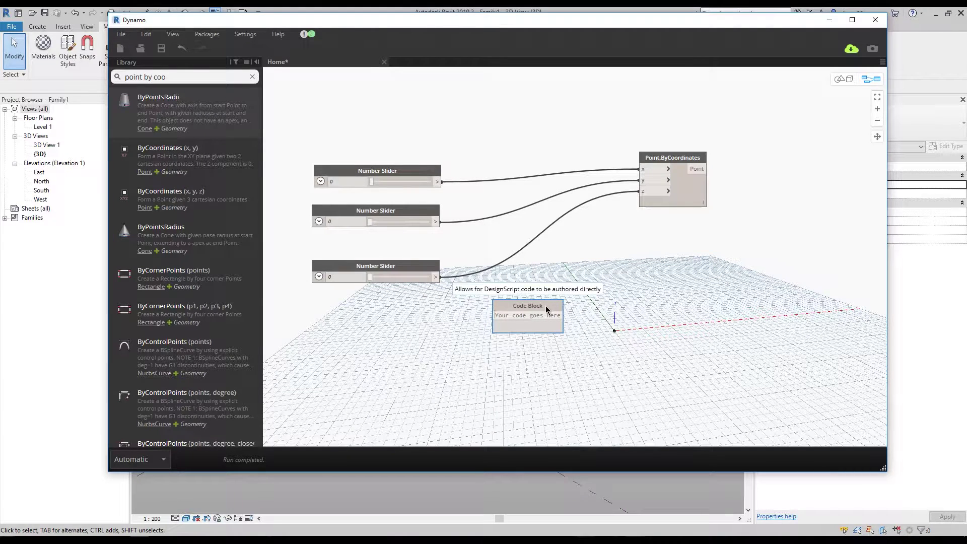
type("0")
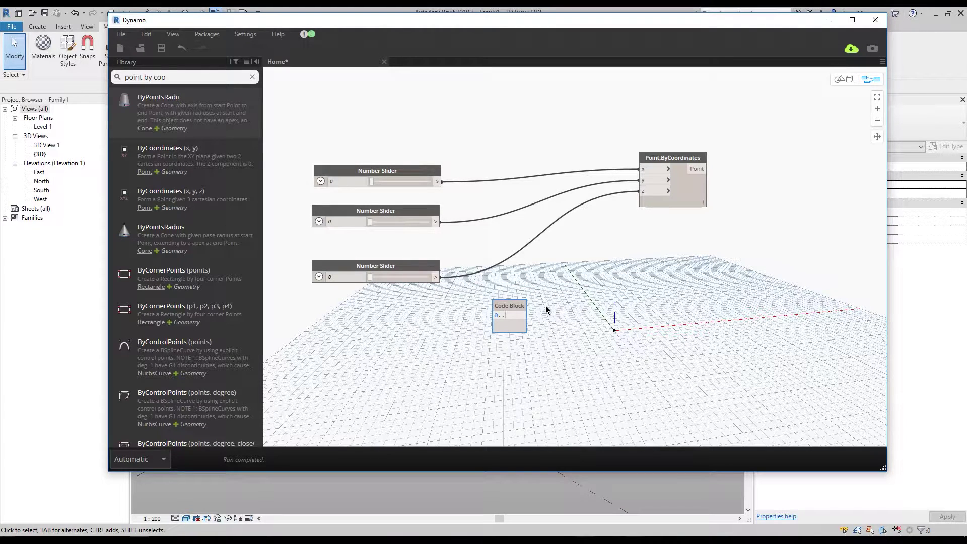
type("..x")
type("..#n")
left_click(546, 309)
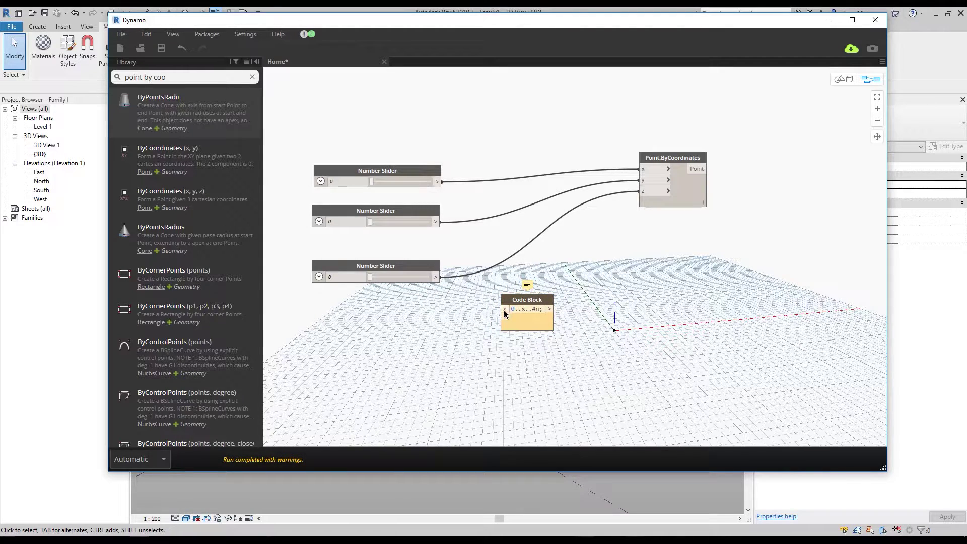
Rewire the third slider from the z input to the Code Block's x input, and connect a duplicate slider to its n input.
left_click_drag(437, 277, 505, 310)
left_click_drag(648, 193, 409, 270)
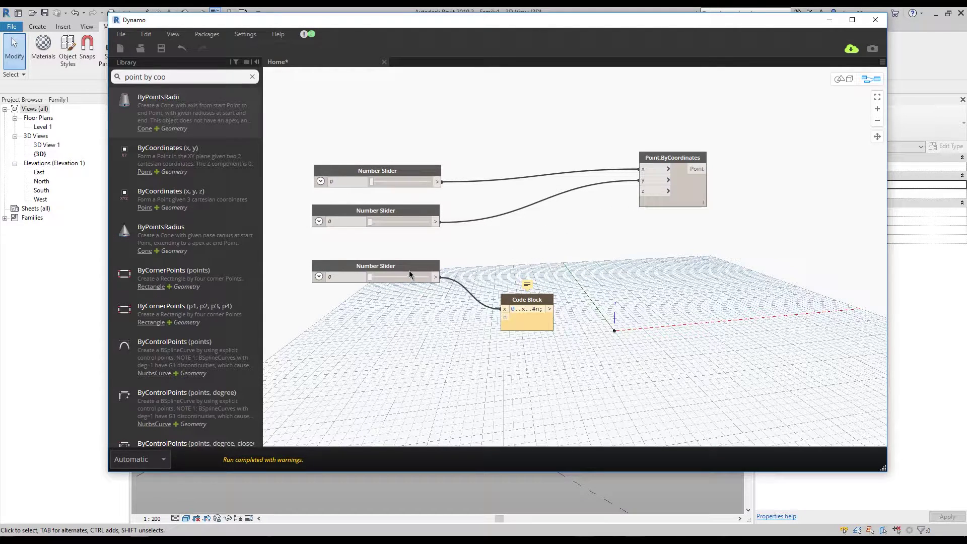
left_click(408, 270)
key("ctrl+c")
key("ctrl+v")
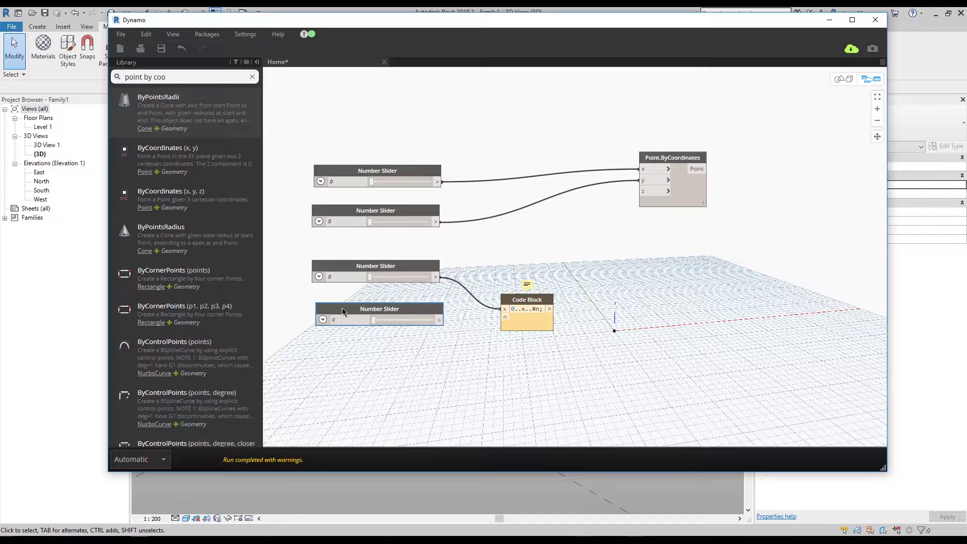
left_click_drag(436, 319, 505, 317)
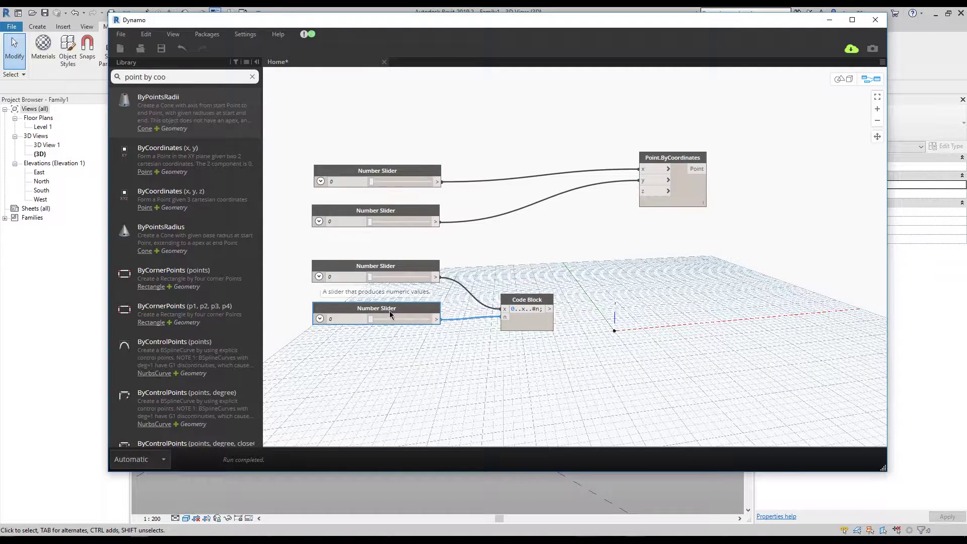
left_click_drag(389, 311, 391, 313)
Connect the Code Block output to the z input of Point.ByCoordinates, and set the x slider to 7 and the n slider to 8.
left_click(448, 333)
middle_click_drag(509, 352, 558, 340)
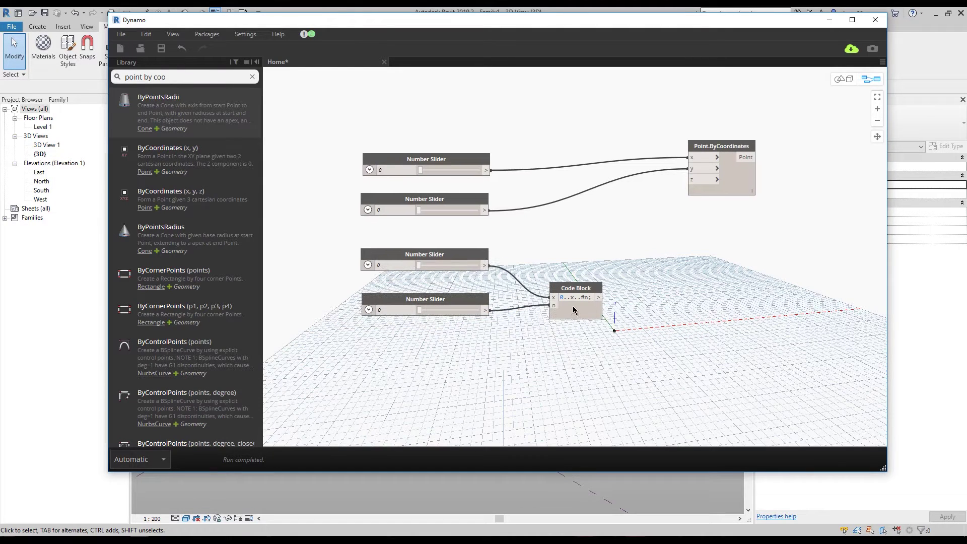
left_click_drag(599, 297, 689, 180)
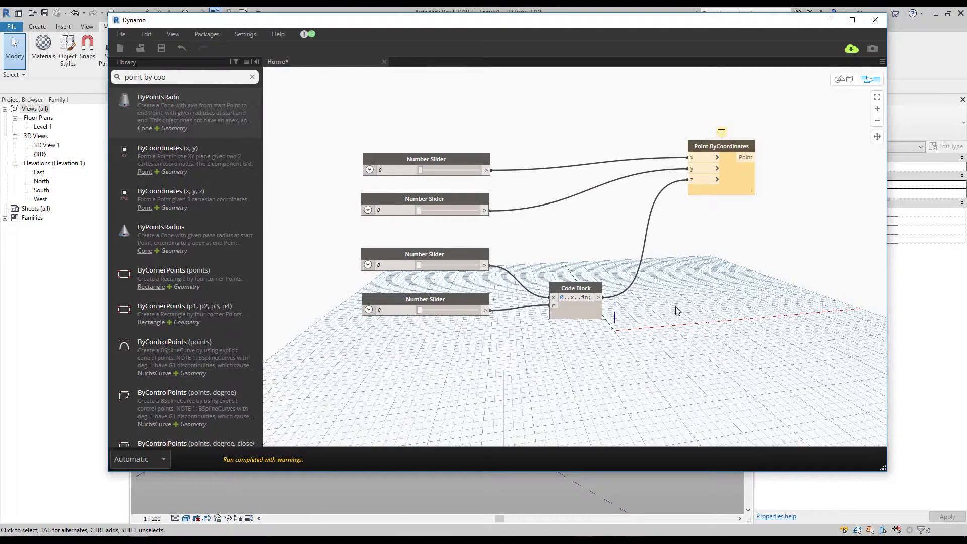
middle_click_drag(643, 318, 560, 319)
left_click_drag(335, 266, 339, 266)
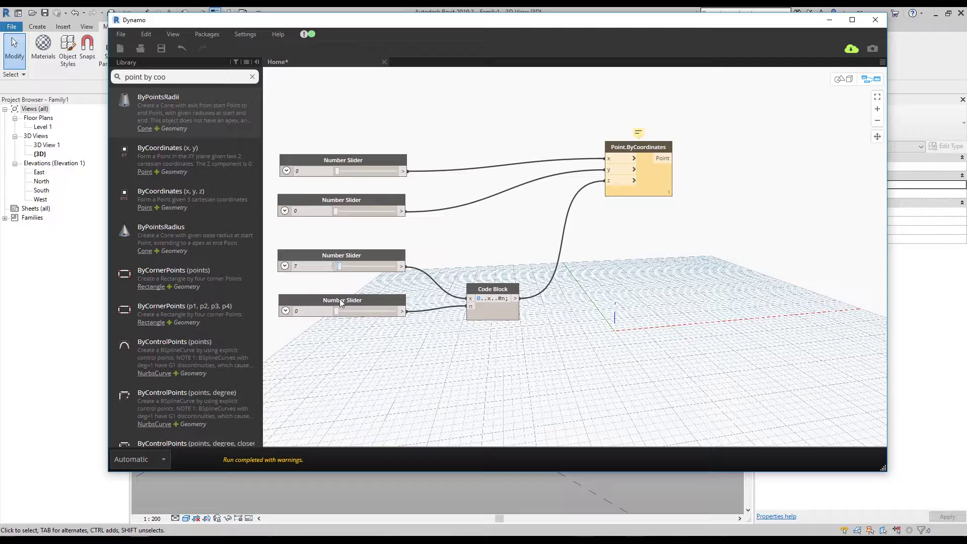
mouse_move(338, 314)
left_mouse_down()
mouse_move(351, 310)
mouse_move(340, 310)
left_mouse_up()
middle_click_drag(342, 353, 388, 353)
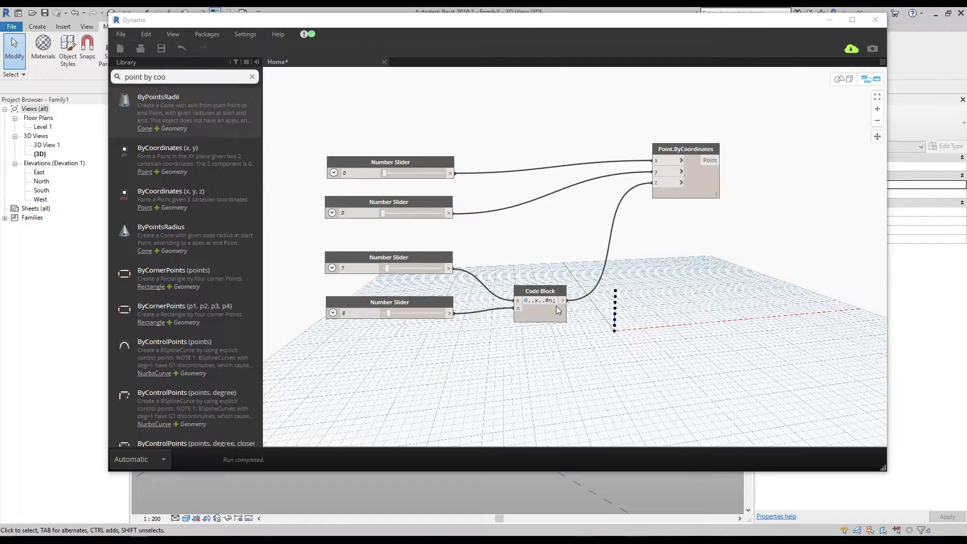
Move the Code Block's x slider closer to its n slider and shift the y-coordinate slider slightly lower.
left_click_drag(428, 259, 426, 272)
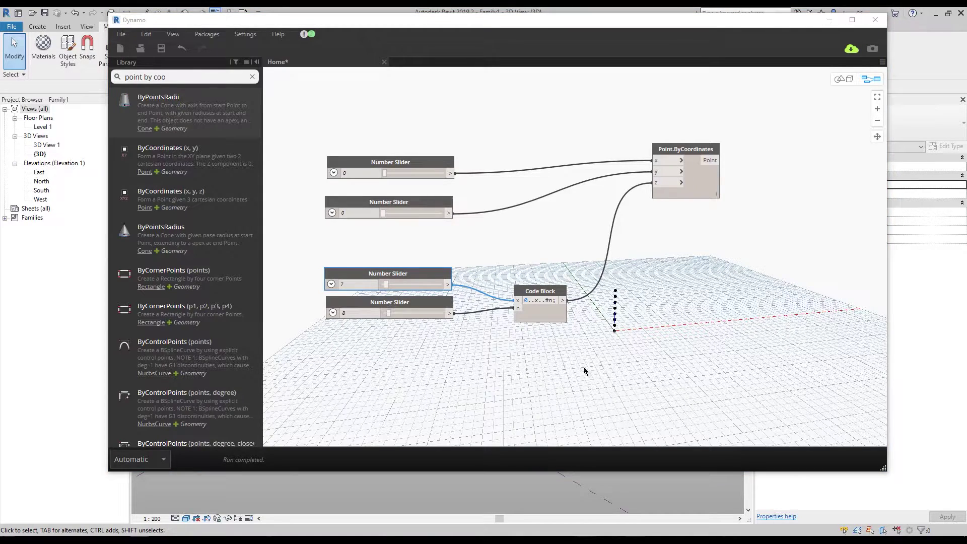
middle_click_drag(586, 373, 575, 341)
left_click_drag(386, 173, 391, 182)
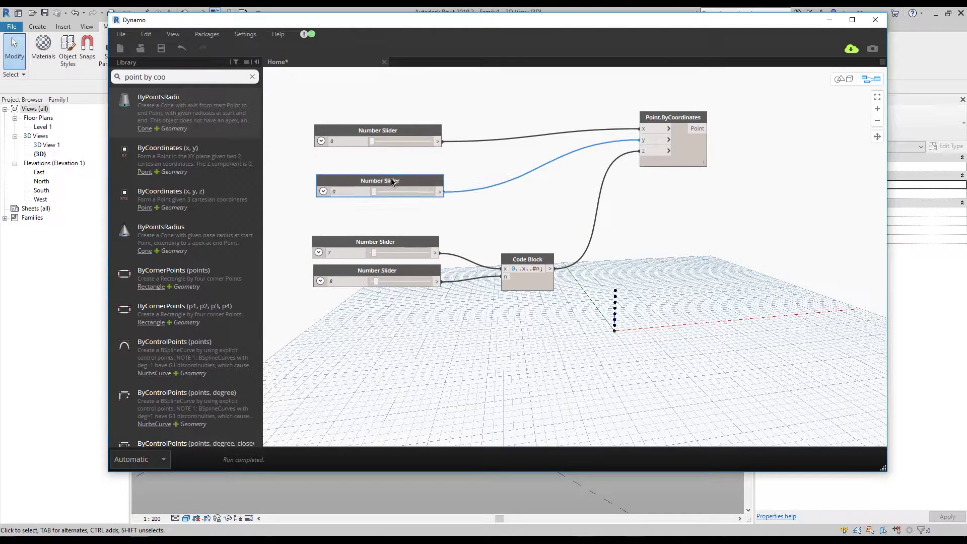
Search the node library for "math tan" and add a Math.Atan2 node below Point.ByCoordinates.
scroll(556, 262, "down", 3)
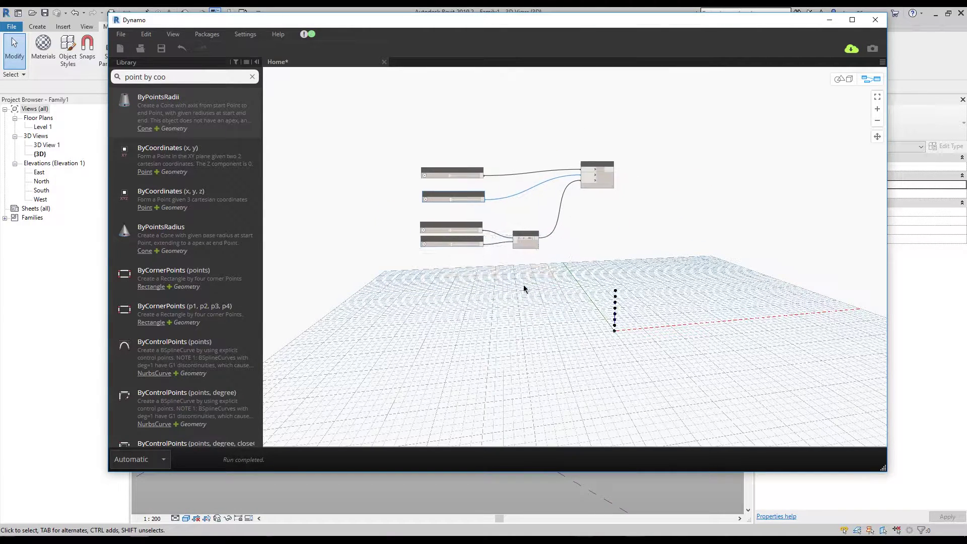
middle_click_drag(557, 276, 559, 285)
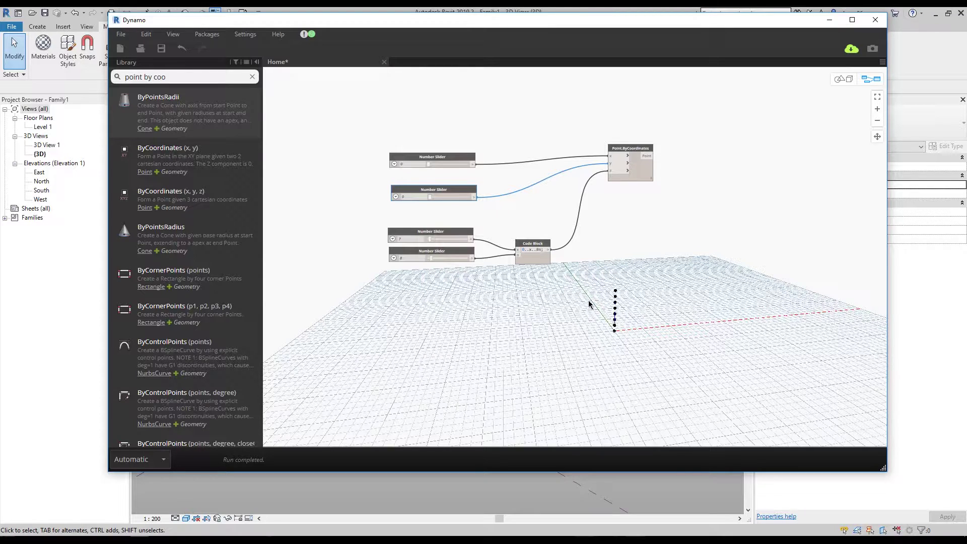
middle_click_drag(531, 325, 546, 334)
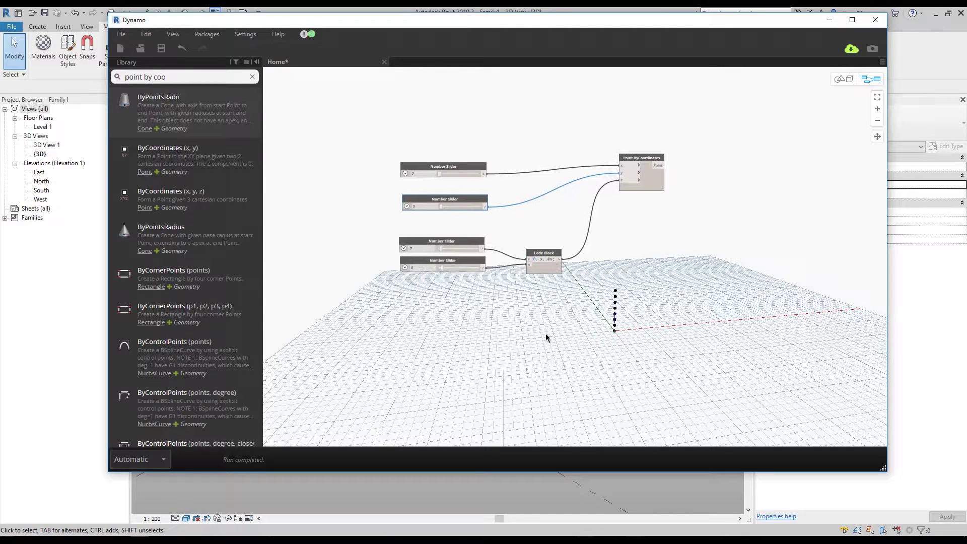
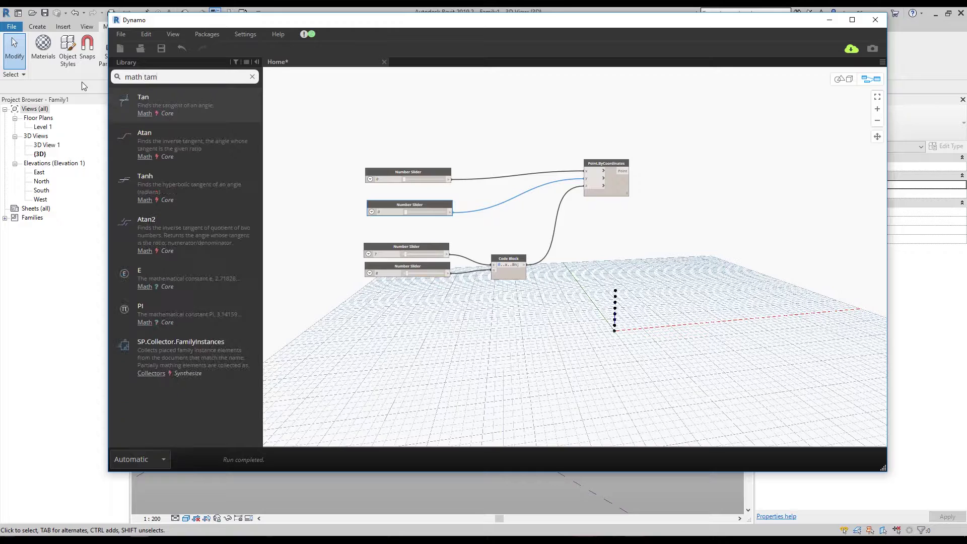
key("BackSpace")
type("n")
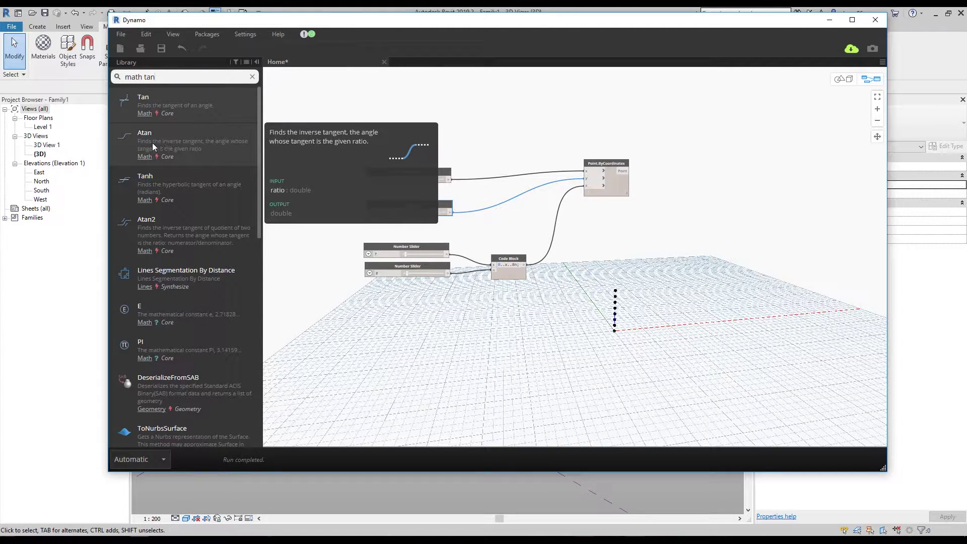
left_click(194, 227)
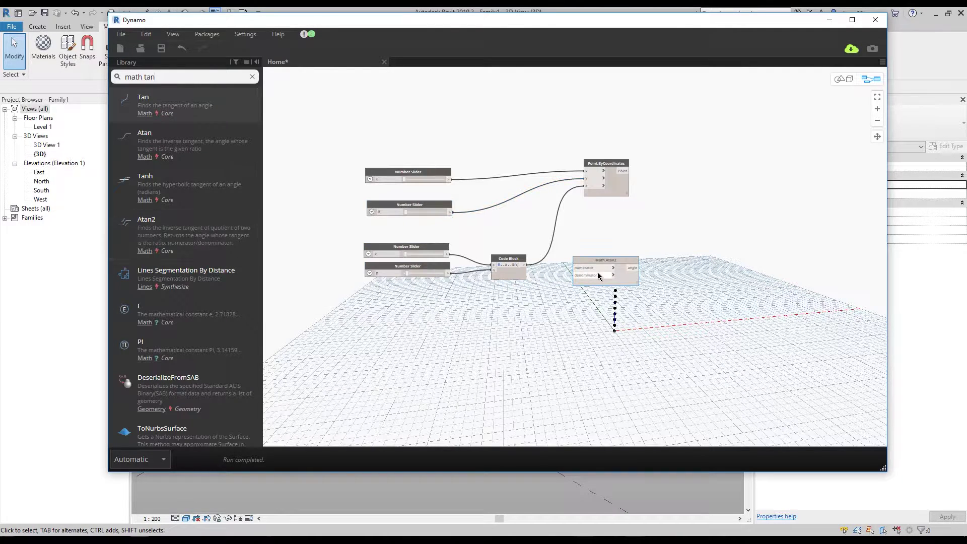
scroll(579, 252, "up", 3)
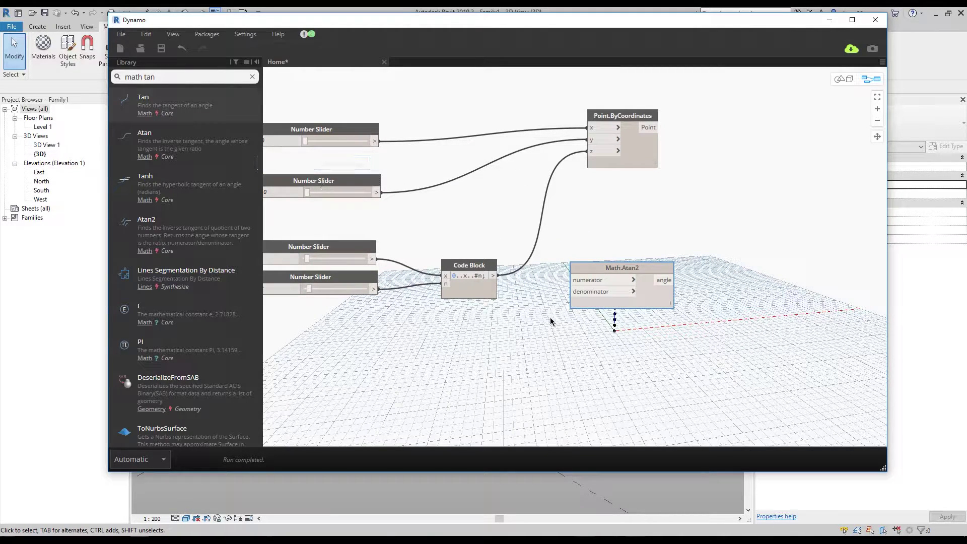
Connect the Code Block output to the numerator of Math.Atan2, and wire a duplicate of the n slider to its denominator.
left_click_drag(503, 279, 576, 351)
middle_click_drag(576, 351, 600, 276)
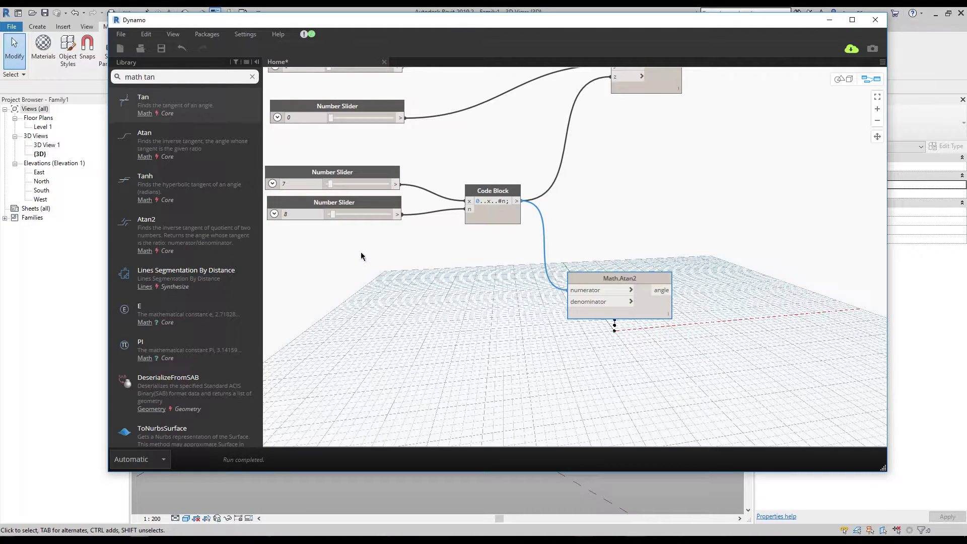
left_click(371, 205)
key("ctrl+c")
key("ctrl+v")
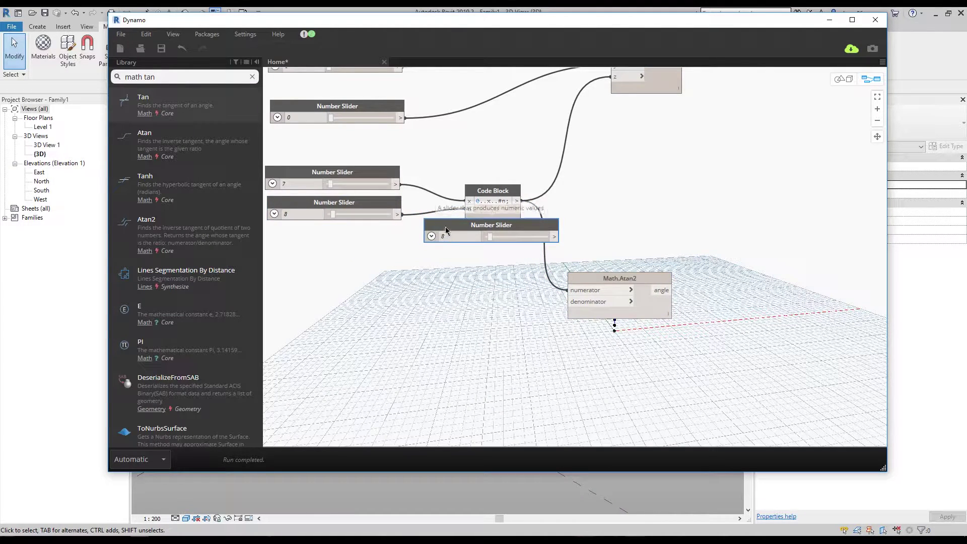
left_click_drag(447, 232, 391, 331)
left_click_drag(499, 338, 569, 301)
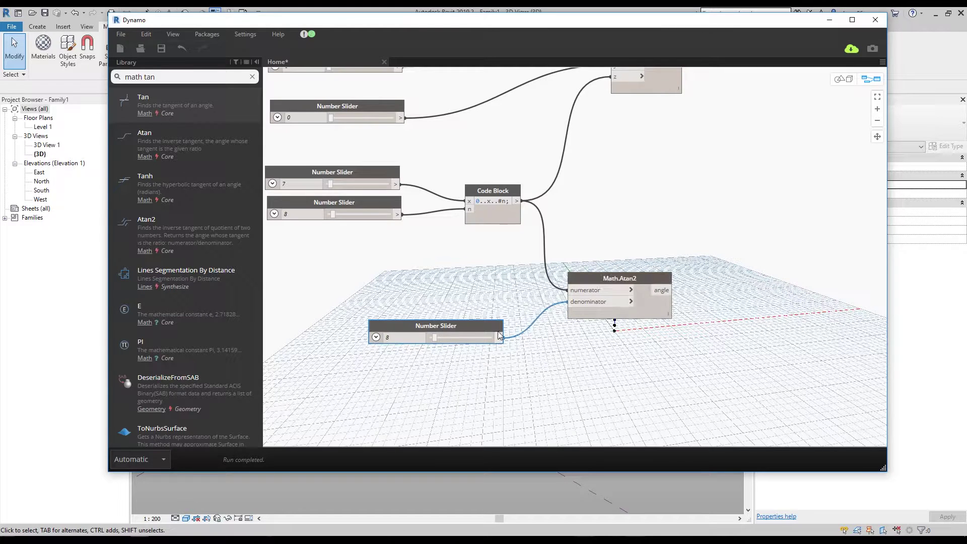
Set the denominator slider's step to 0.1, its maximum to 10 and its value to 4, and collapse its settings.
left_click(376, 338)
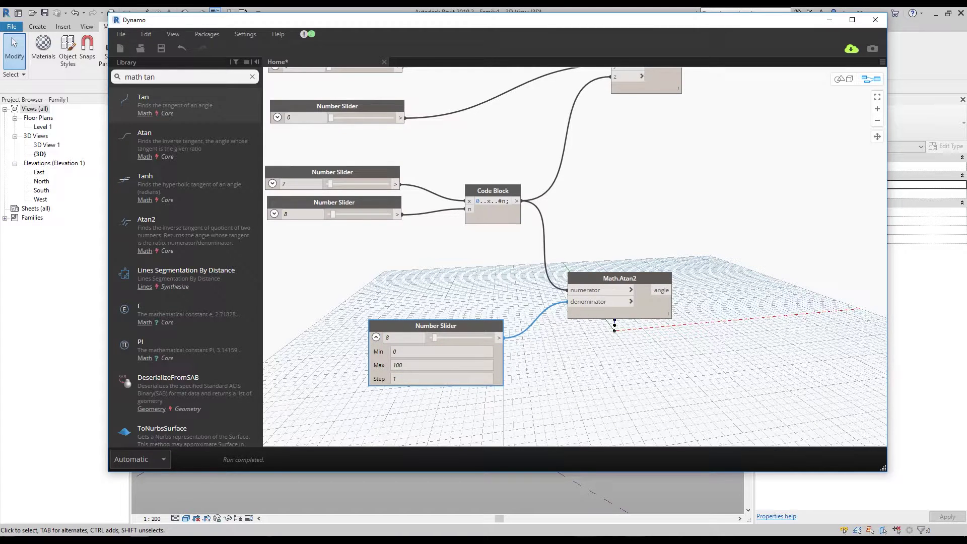
left_click(414, 379)
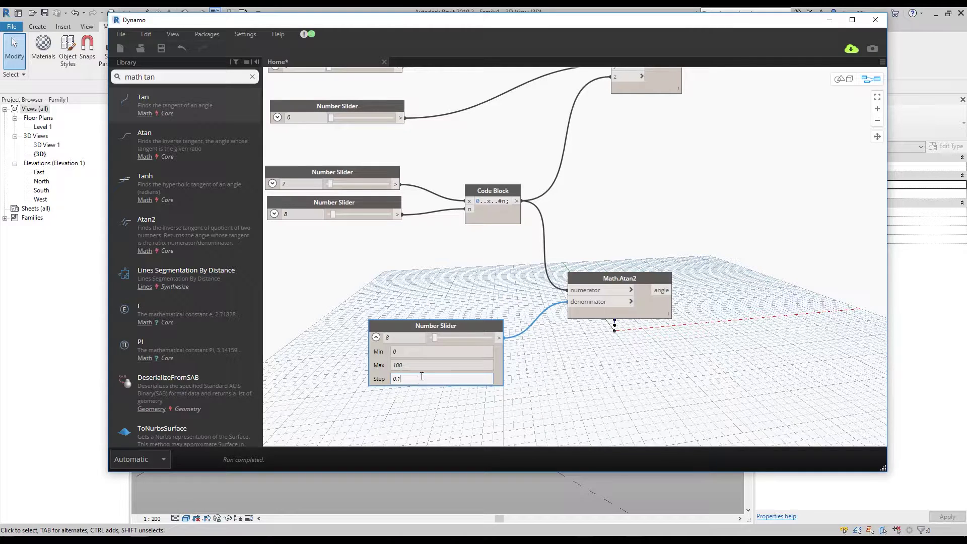
left_click(411, 366)
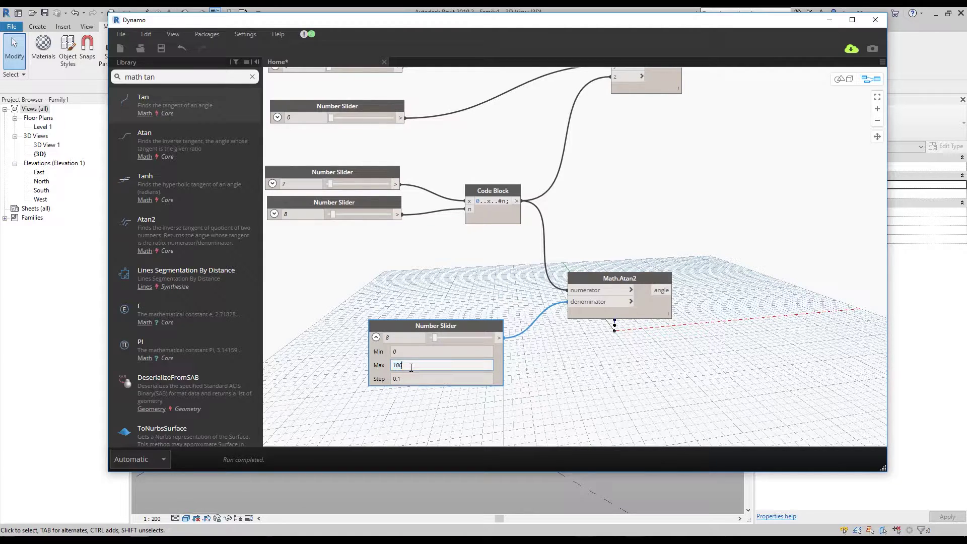
left_click(494, 427)
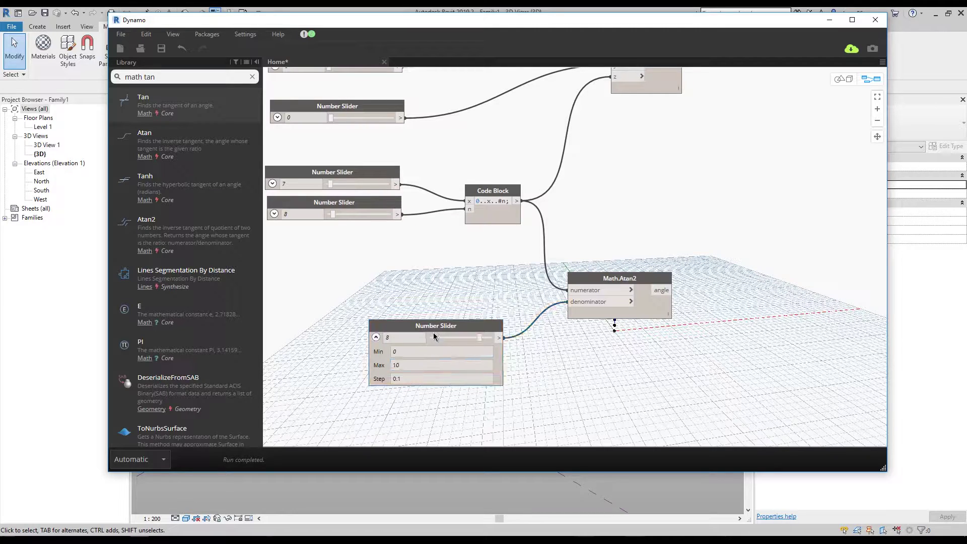
left_click_drag(475, 339, 459, 339)
mouse_move(457, 338)
left_mouse_down()
mouse_move(448, 339)
mouse_move(455, 340)
left_mouse_up()
left_click(376, 337)
Add a Code Block containing x/10 fed by the Math.Atan2 angle, and pin the output previews of both nodes.
middle_click_drag(692, 352, 624, 341)
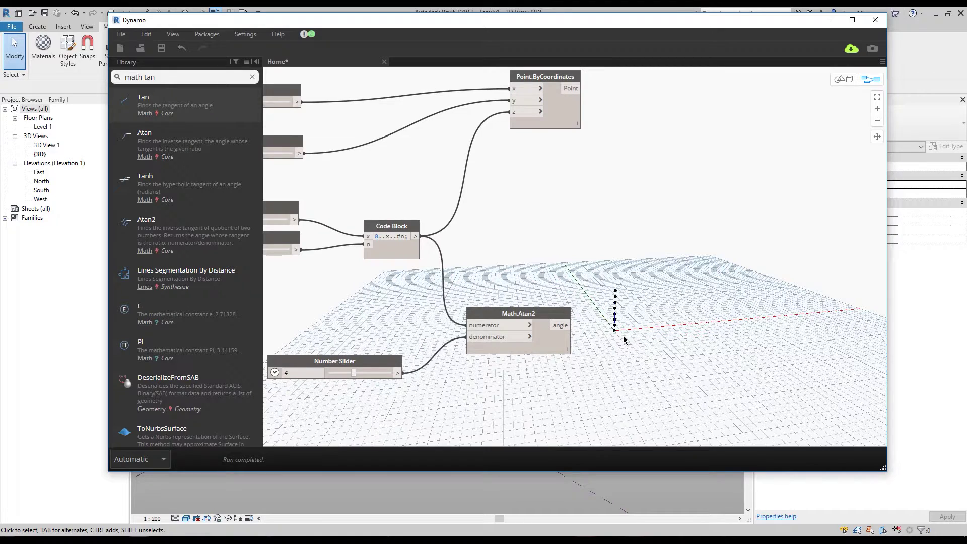
double_click(643, 334)
left_click(559, 352)
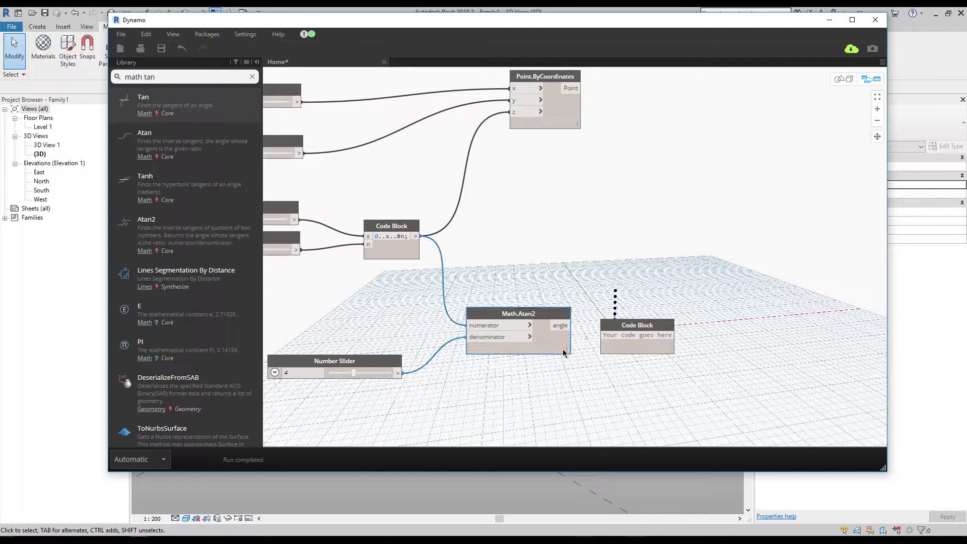
mouse_move(492, 385)
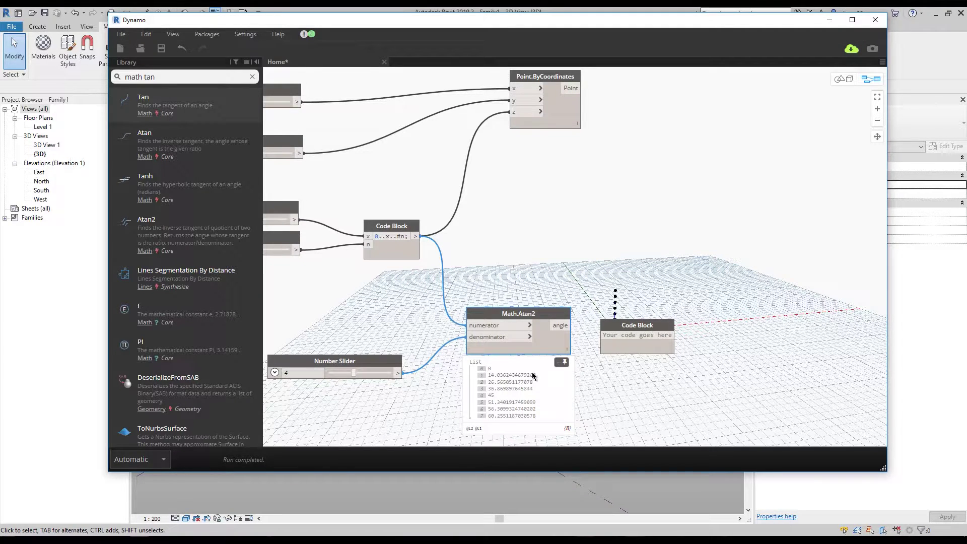
left_click(630, 335)
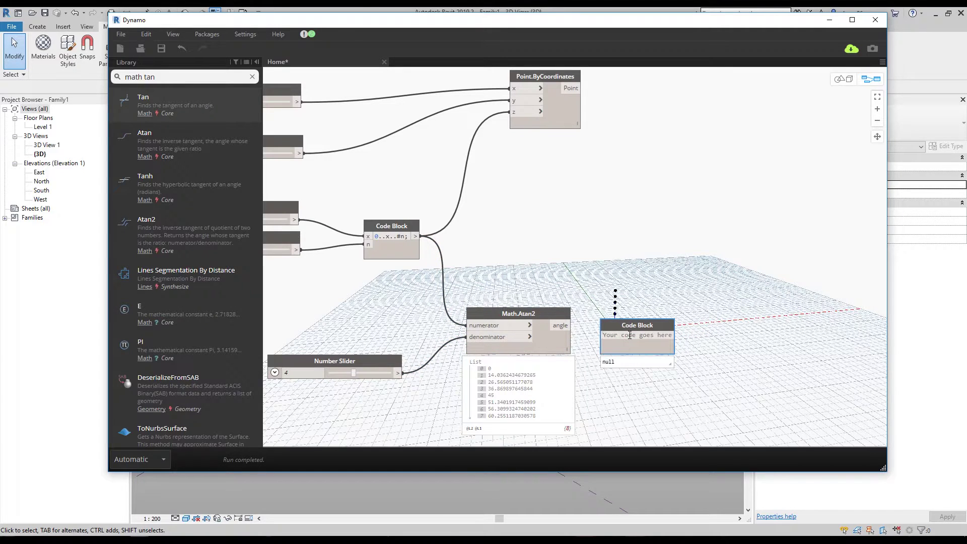
type("x/10")
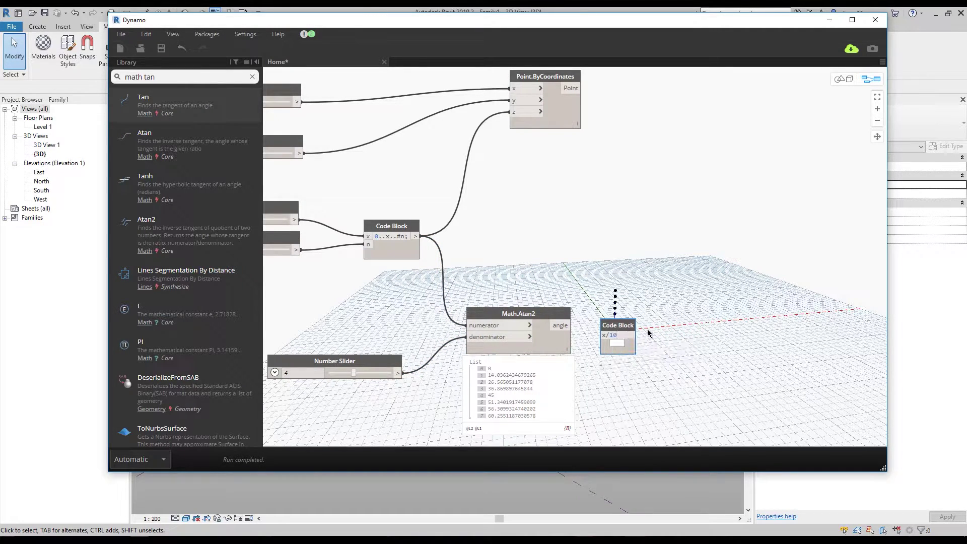
left_click(649, 334)
left_click_drag(605, 336, 561, 326)
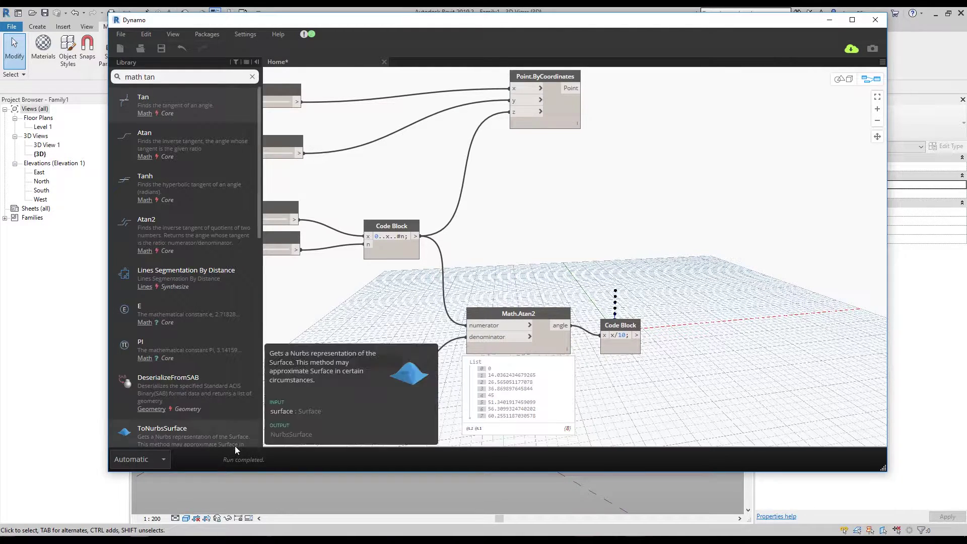
left_click(633, 349)
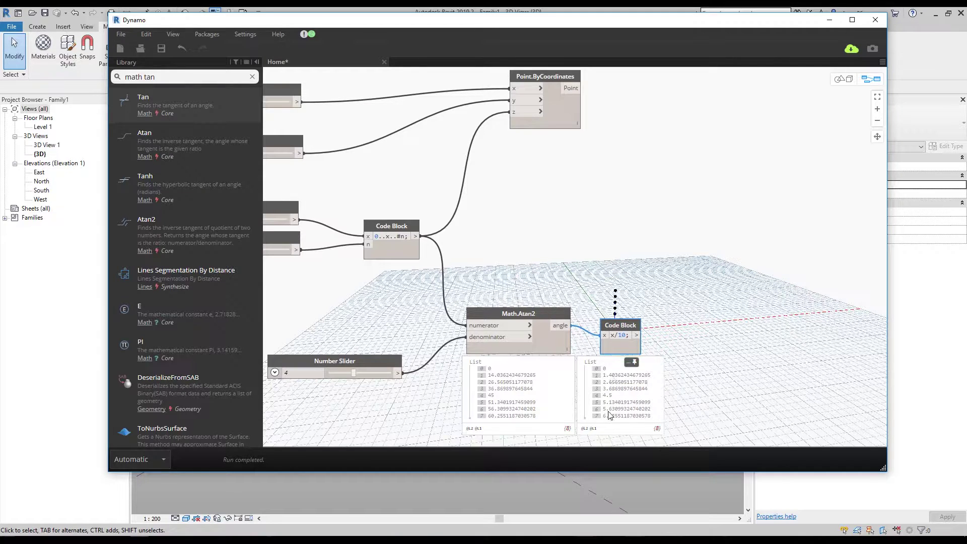
Move Point.ByCoordinates farther right to make room, and shift the x/10 Code Block slightly right and up from Math.Atan2.
left_click(659, 294)
middle_click_drag(660, 294, 591, 251)
left_click_drag(574, 138, 728, 135)
middle_click_drag(686, 257, 634, 221)
middle_click_drag(397, 242, 498, 253)
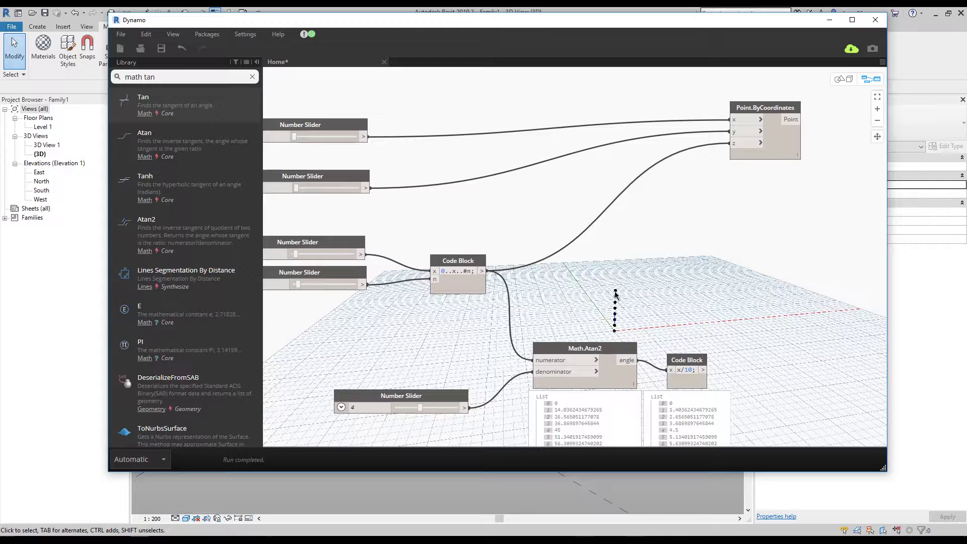
middle_click_drag(664, 315, 591, 265)
left_click_drag(636, 307, 659, 299)
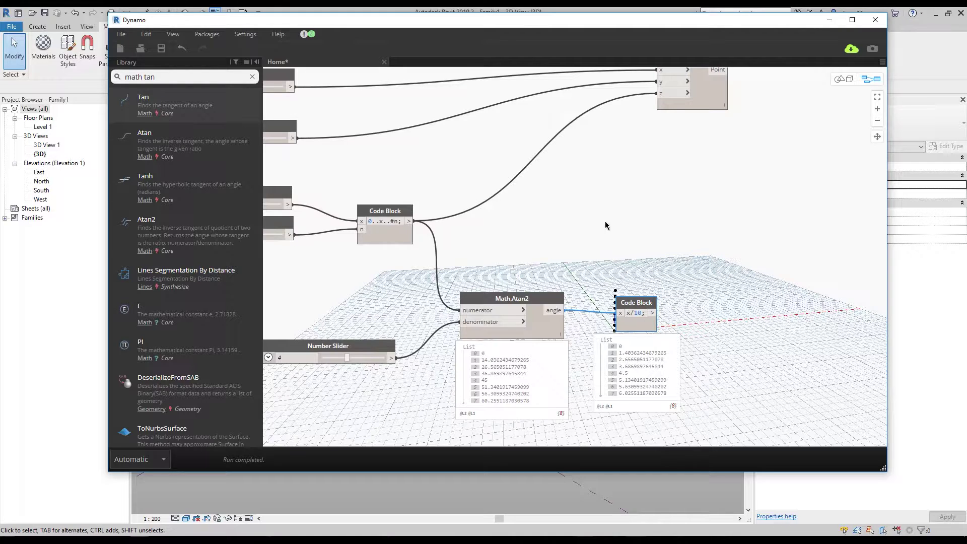
middle_click_drag(606, 225, 648, 306)
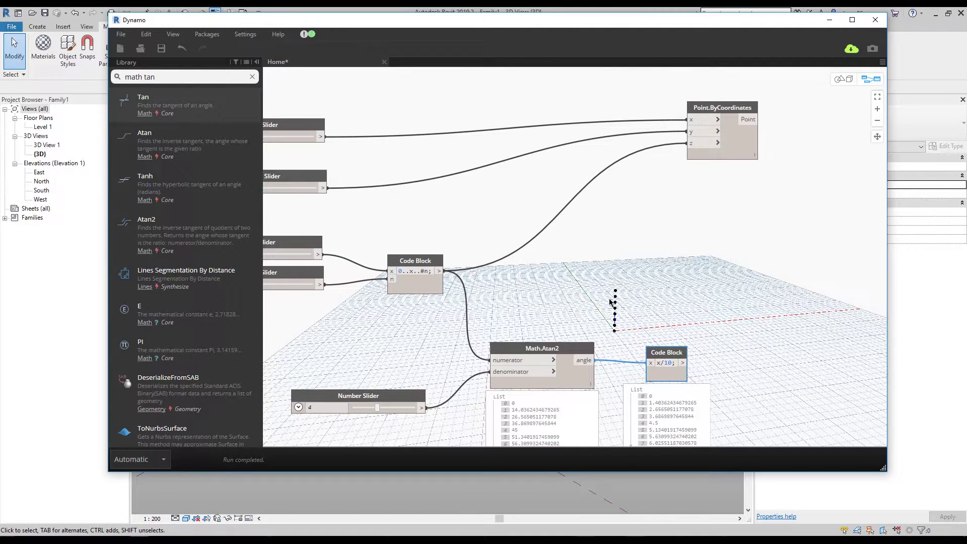
Search the node library for "if" and add an If node between Point.ByCoordinates and the x/10 Code Block.
scroll(595, 288, "down", 1)
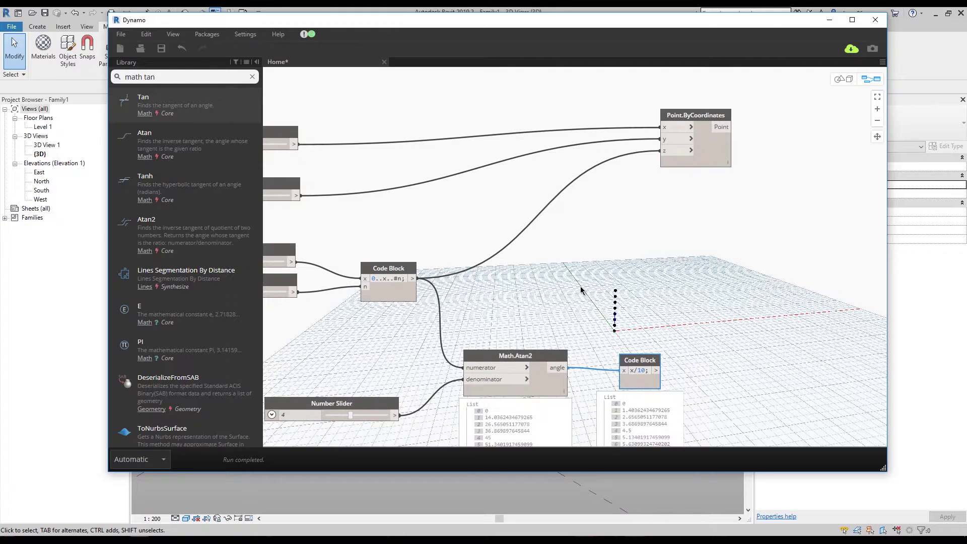
scroll(583, 293, "down", 1)
middle_click_drag(600, 291, 571, 301)
left_click_drag(158, 77, 57, 78)
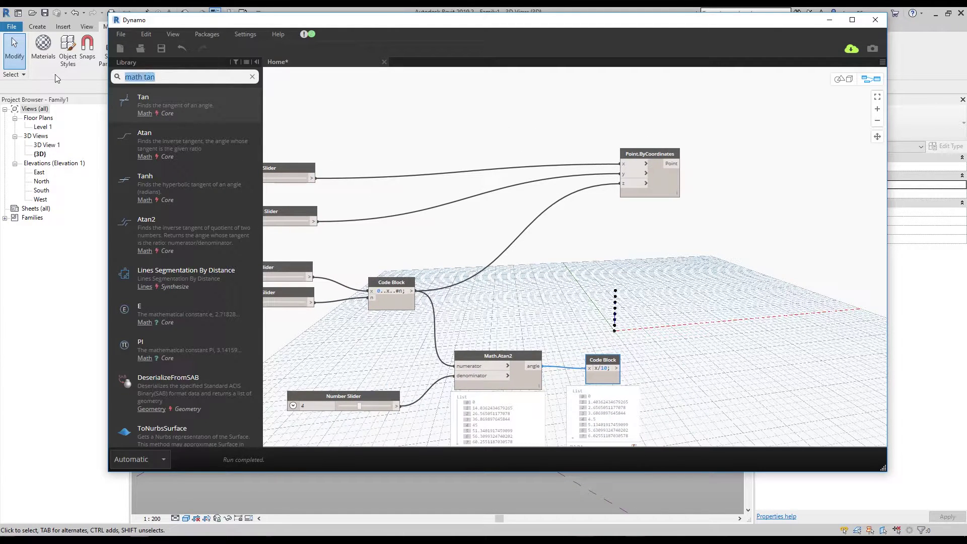
type("if")
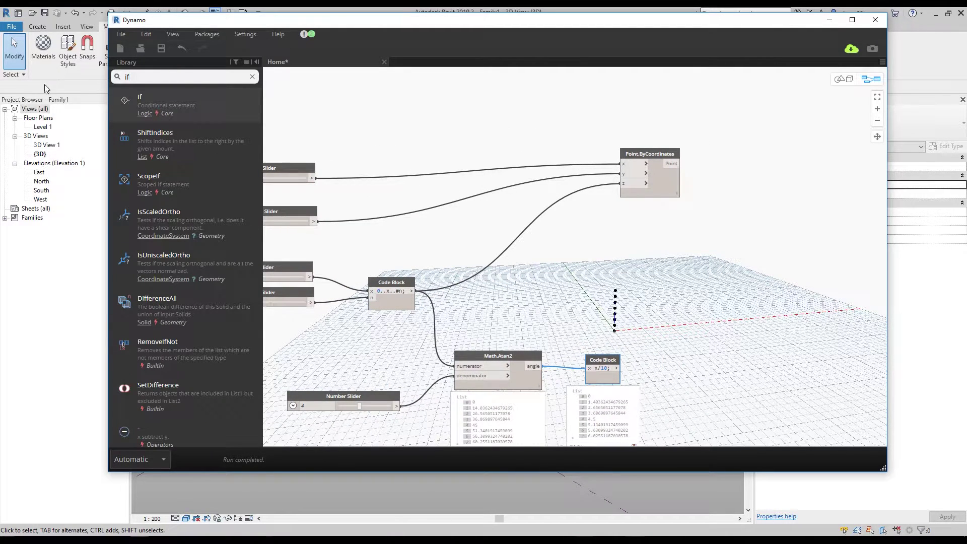
left_click(180, 98)
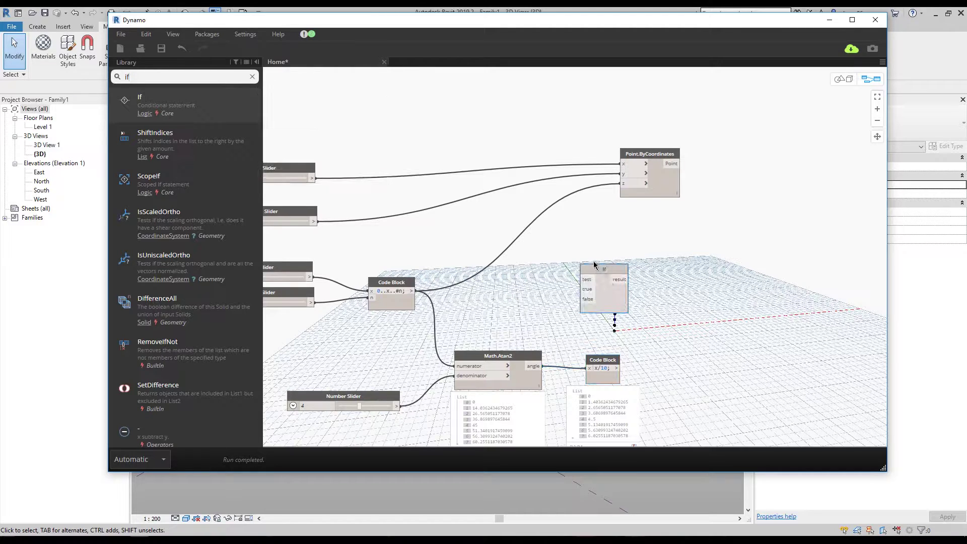
Connect the y-coordinate slider to the If node's true input and the x/10 Code Block to its false input.
middle_click_drag(476, 284, 524, 285)
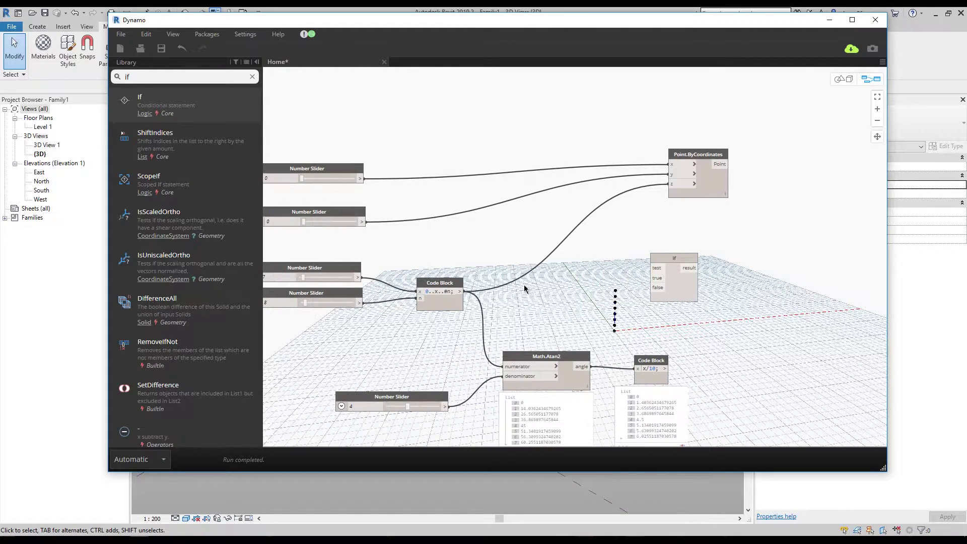
left_click(362, 221)
left_click(651, 277)
left_click(665, 369)
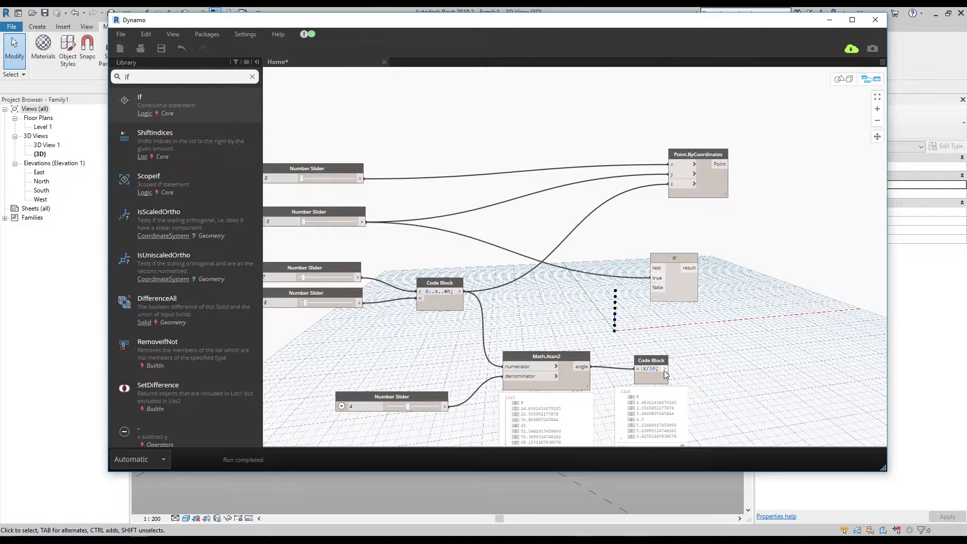
left_click(649, 287)
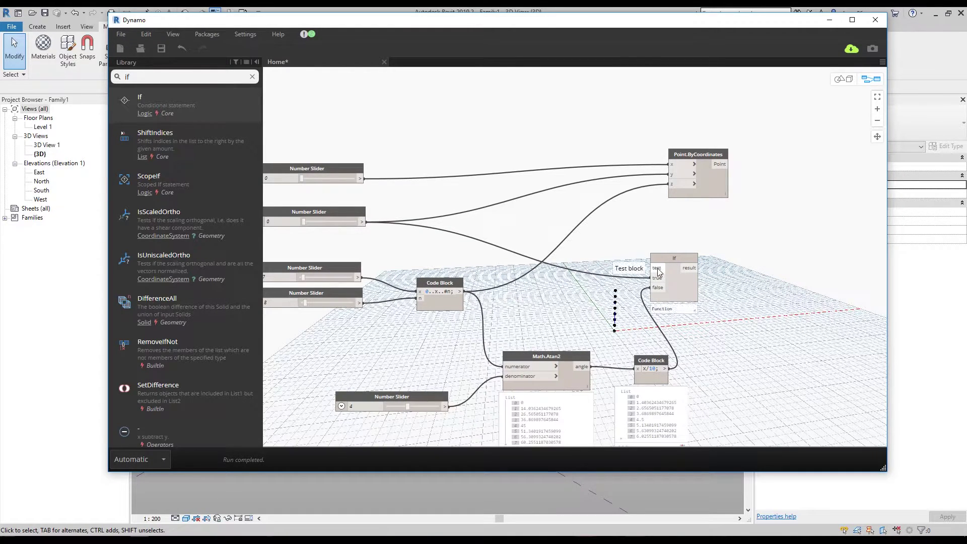
Search the library for "bool", add a Boolean node below the n slider, and connect it to the If node's test input.
middle_click_drag(480, 338, 553, 311)
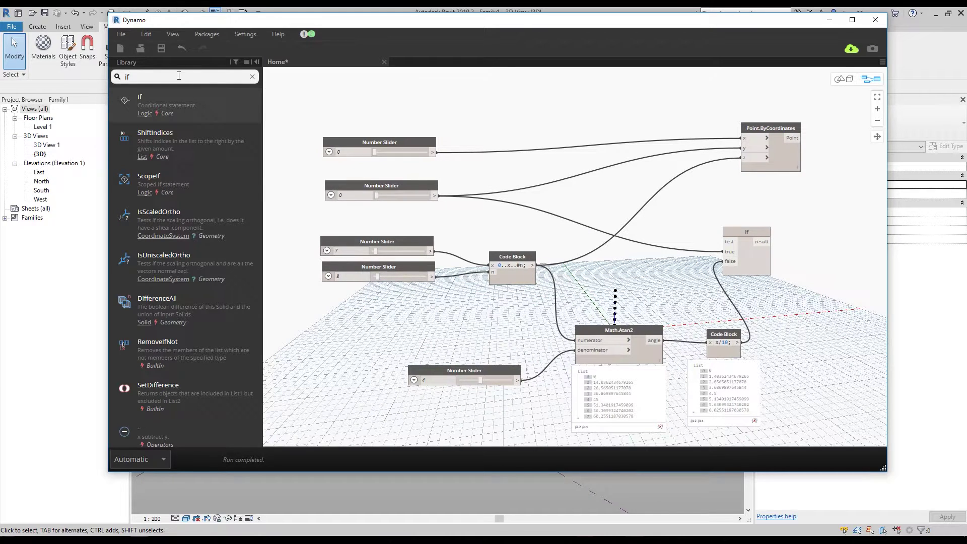
key("BackSpace")
key("BackSpace")
type("bool")
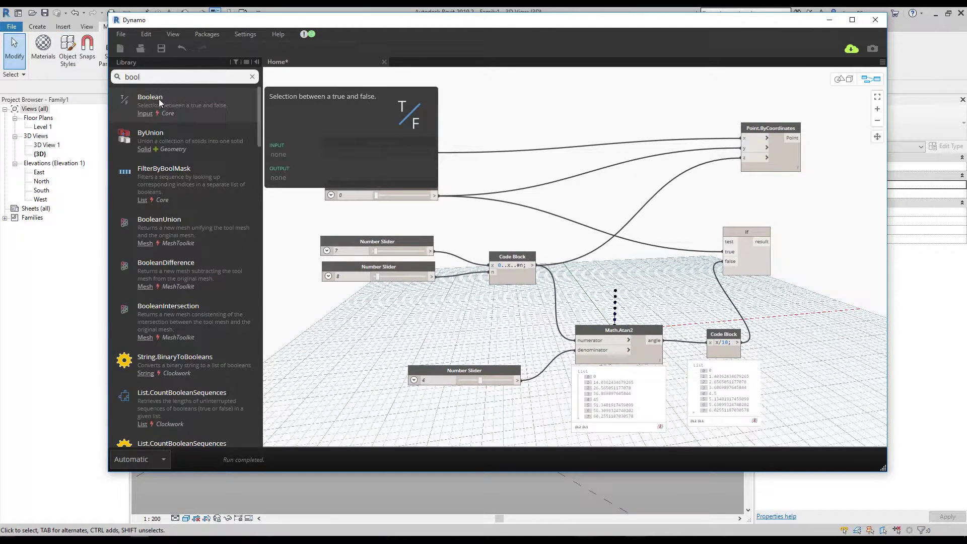
left_click(141, 100)
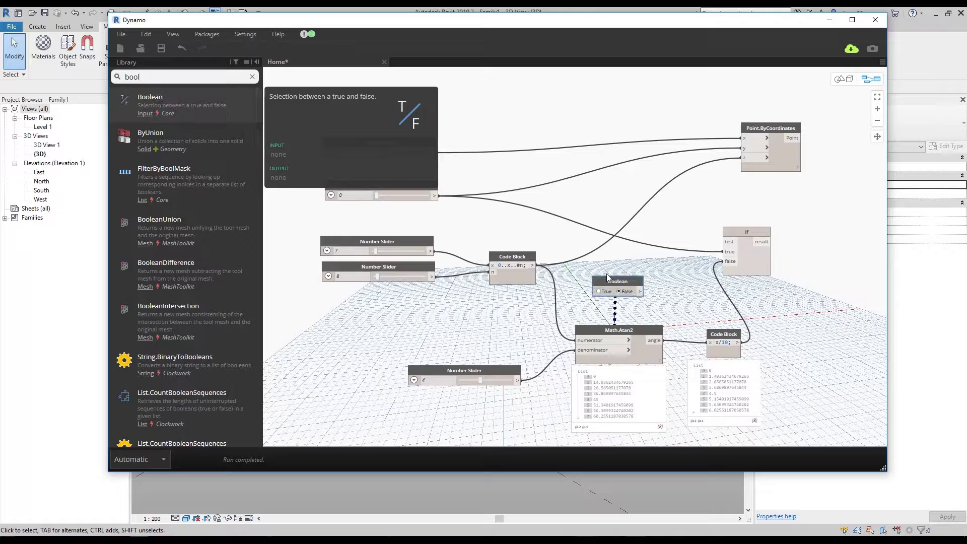
left_click_drag(629, 283, 423, 301)
left_click(435, 309)
left_click(727, 242)
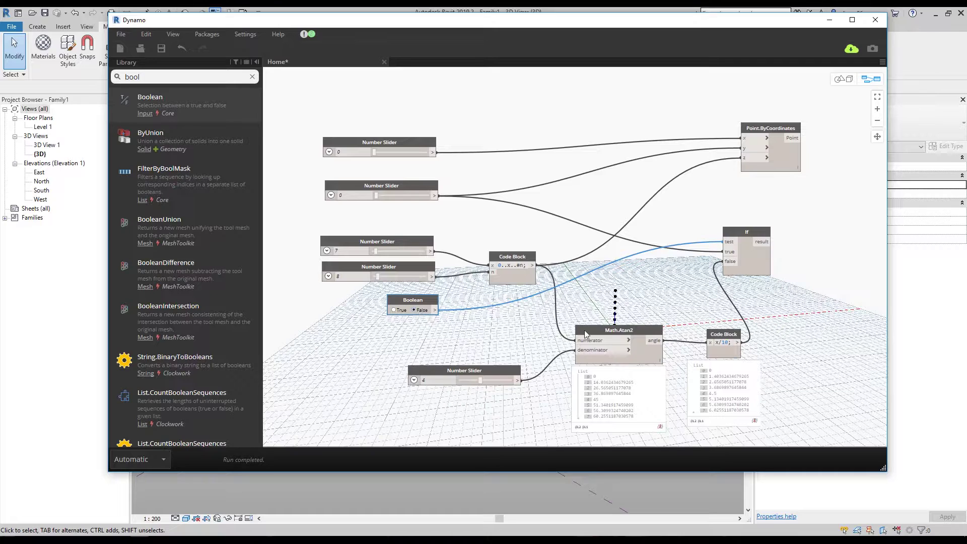
Pin the If node's output preview and compare its results with the Boolean set to True and back to False.
left_click(758, 270)
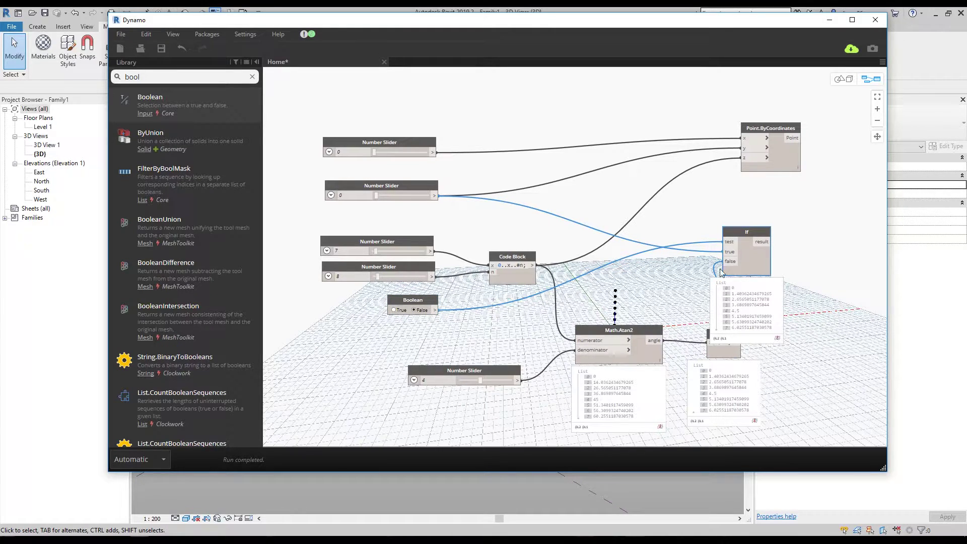
mouse_move(717, 380)
mouse_move(736, 311)
left_click(394, 310)
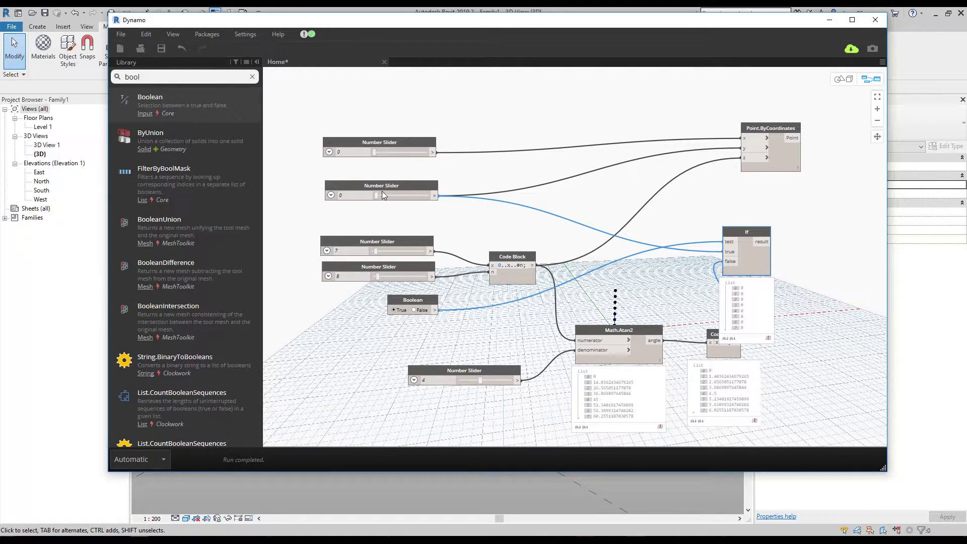
left_click(414, 311)
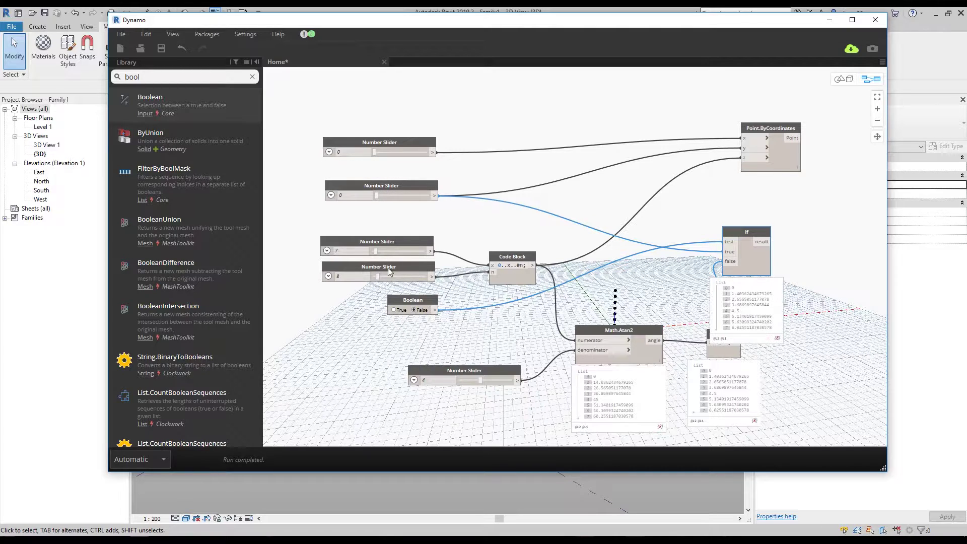
Set the Boolean to True, try the y-coordinate slider at 41, and return the slider to 0.
left_click(401, 310)
left_click(398, 196)
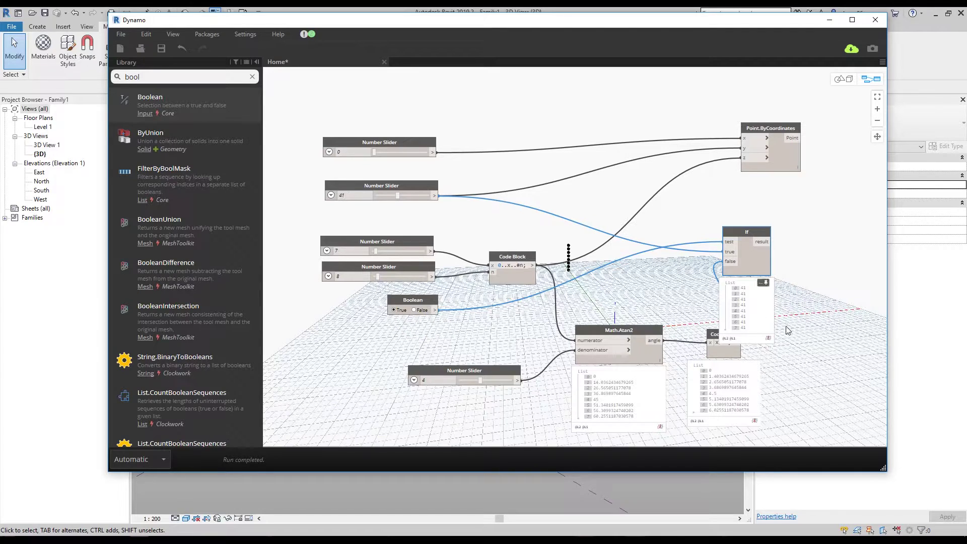
left_click_drag(400, 196, 346, 195)
Connect the If result to the y input of Point.ByCoordinates and move Point.ByCoordinates farther right of the If node.
left_click_drag(771, 242, 749, 150)
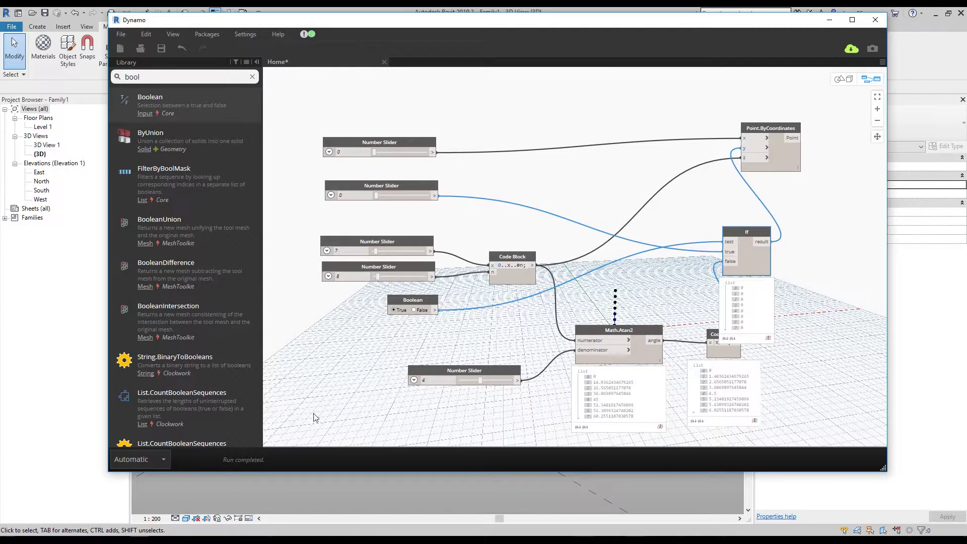
middle_click_drag(603, 271, 435, 254)
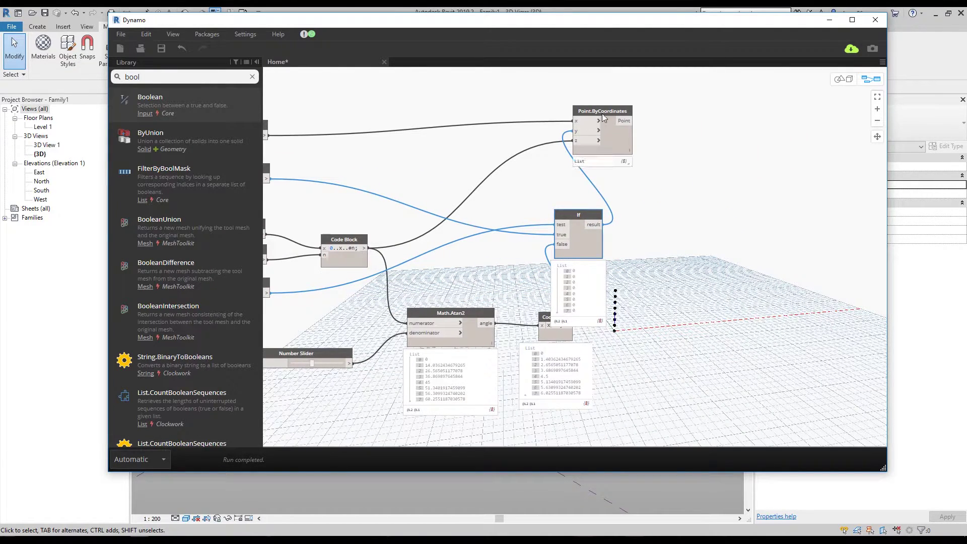
left_click_drag(606, 115, 794, 112)
middle_click_drag(401, 238, 597, 228)
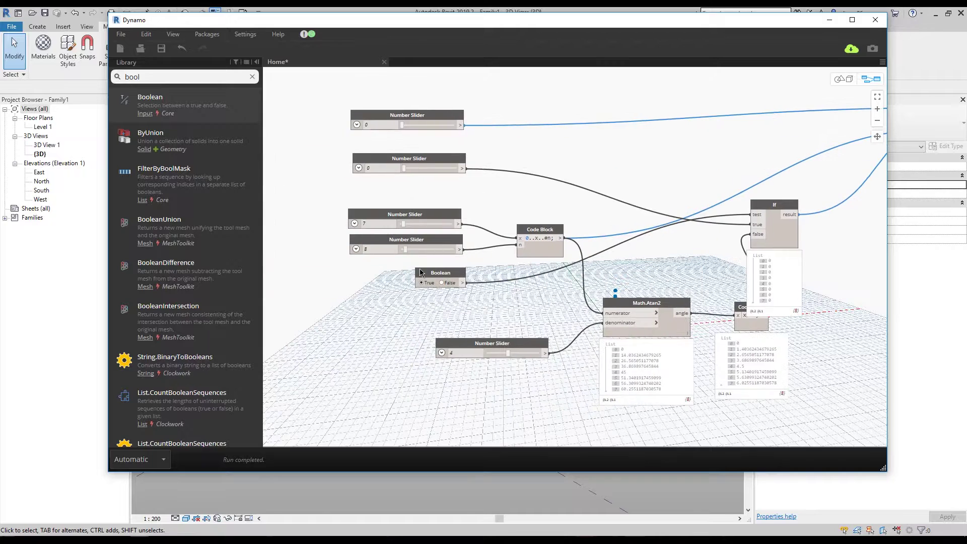
Set the Boolean to False and orbit the 3D preview to examine the point curve from the side before returning to the graph.
left_click(449, 284)
middle_click_drag(855, 309, 593, 285)
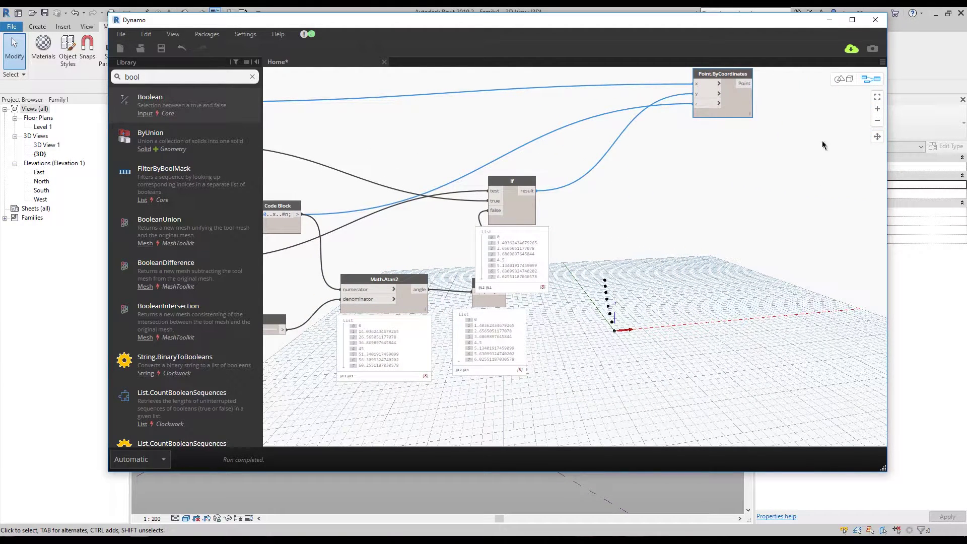
left_click(839, 79)
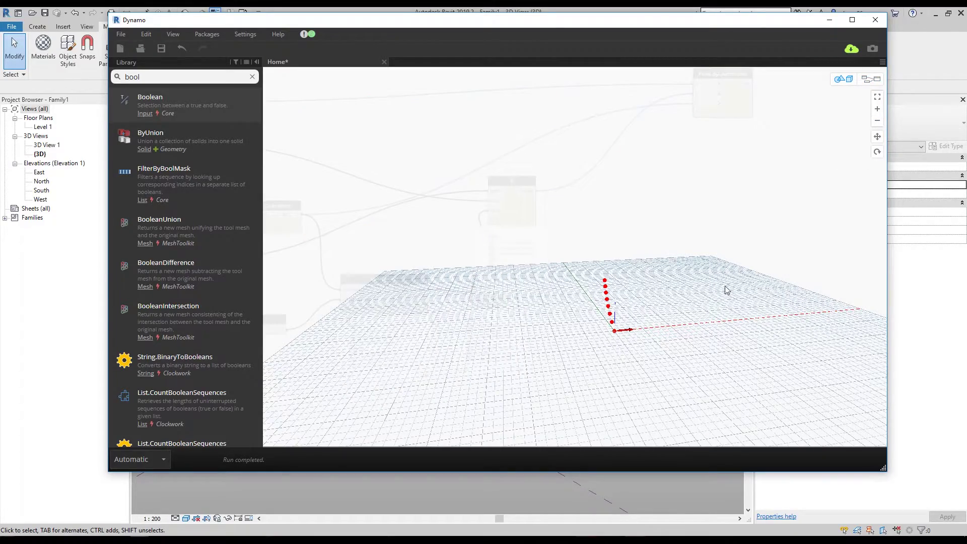
left_click(877, 151)
left_click_drag(753, 318, 493, 344)
left_click(871, 79)
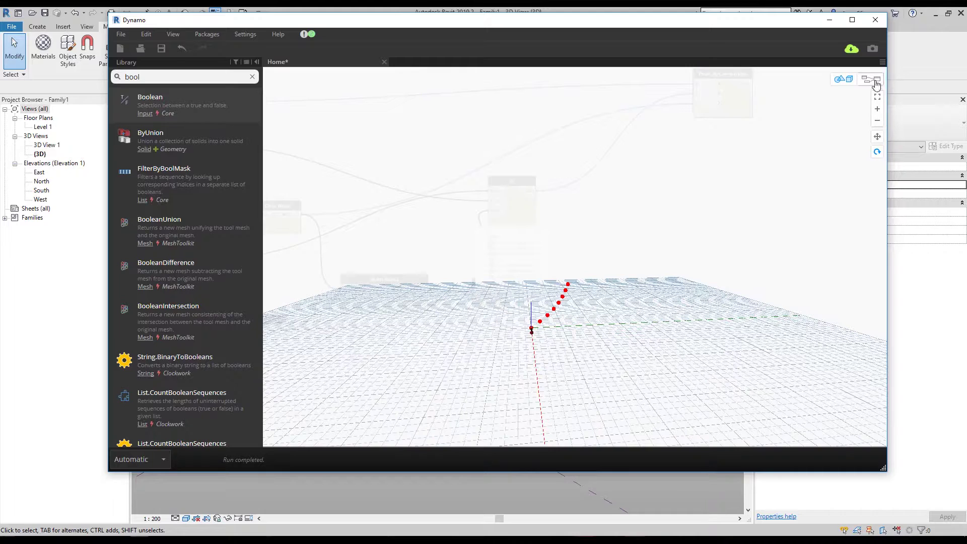
scroll(620, 268, "down", 3)
scroll(610, 281, "up", 5)
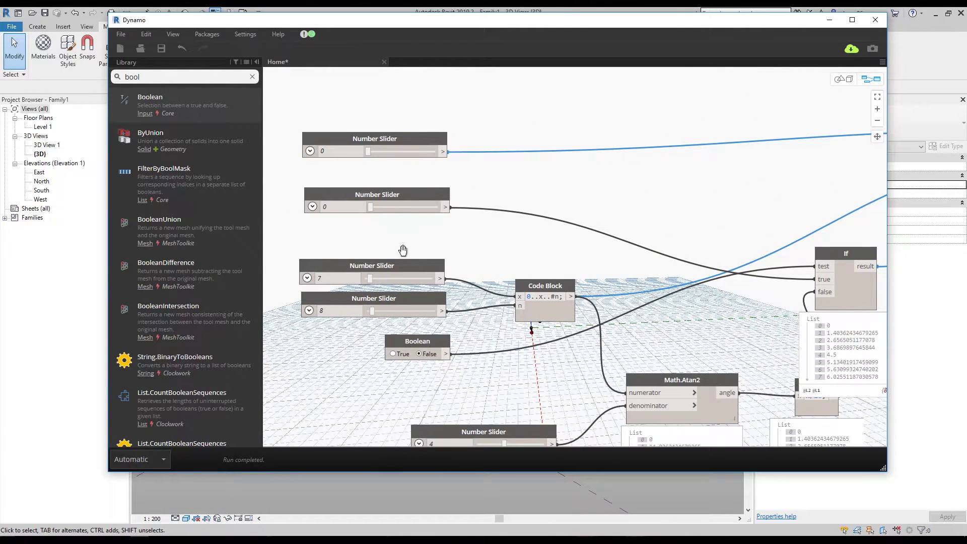
left_click(878, 96)
scroll(697, 171, "down", 6)
scroll(505, 205, "up", 3)
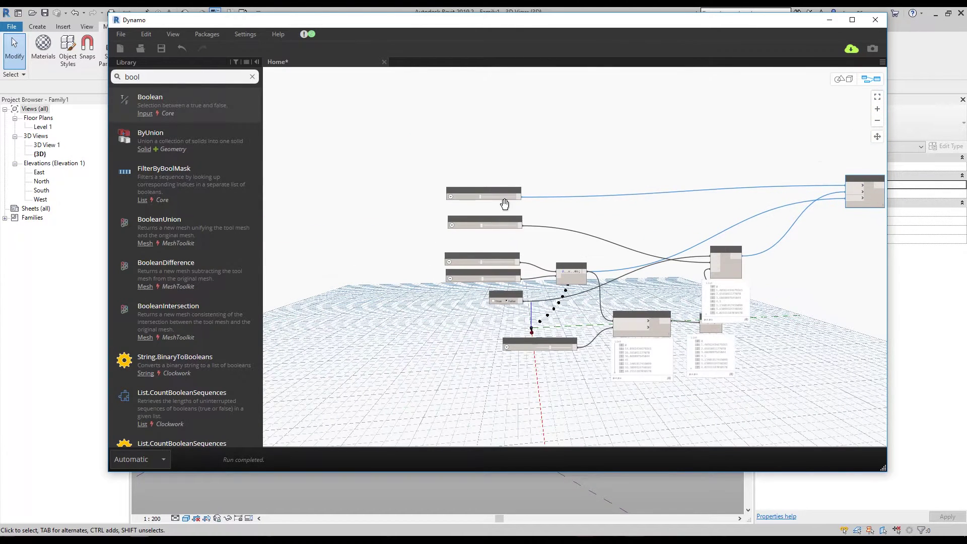
Set the x slider to 28 and the n slider to 13, and compare the points with the Boolean at True and back at False.
scroll(481, 281, "up", 5)
mouse_move(475, 280)
left_mouse_down()
mouse_move(492, 279)
mouse_move(474, 270)
mouse_move(470, 297)
left_mouse_up()
scroll(479, 280, "down", 4)
scroll(624, 229, "down", 1)
left_click(514, 322)
scroll(562, 341, "down", 2)
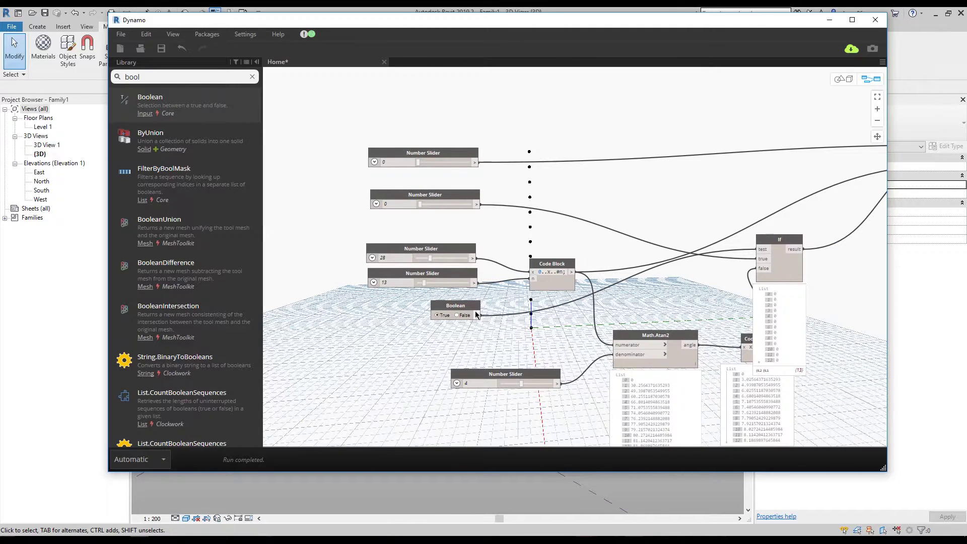
left_click(464, 316)
scroll(453, 297, "down", 3)
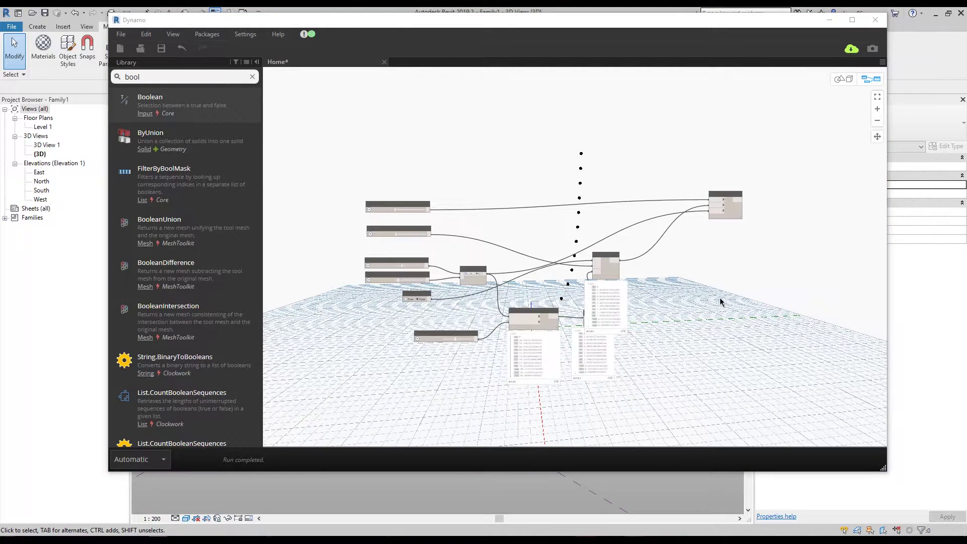
scroll(605, 272, "up", 3)
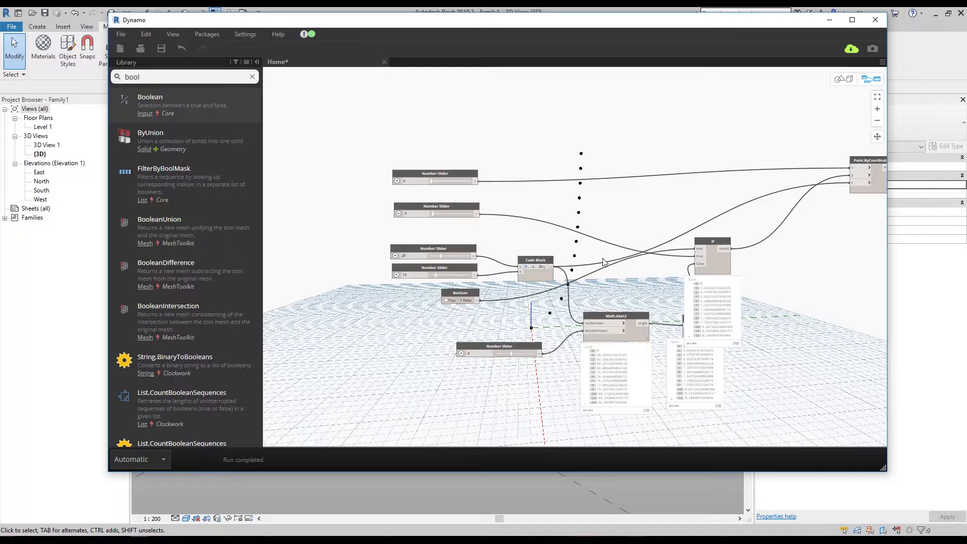
scroll(482, 274, "up", 3)
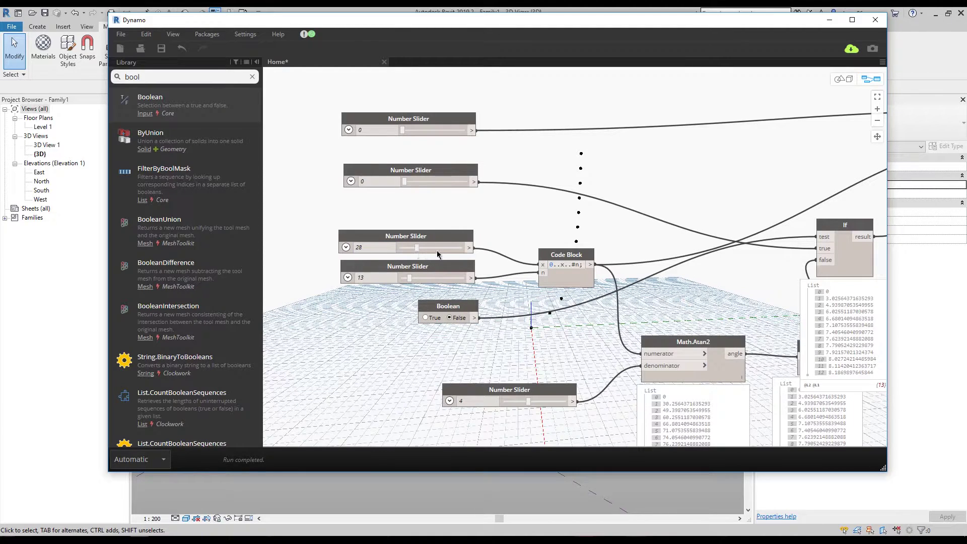
Search the library for "curve nur" and add a NurbsCurve.ByControlPoints (points) node.
middle_click_drag(777, 268, 553, 287)
scroll(633, 266, "down", 3)
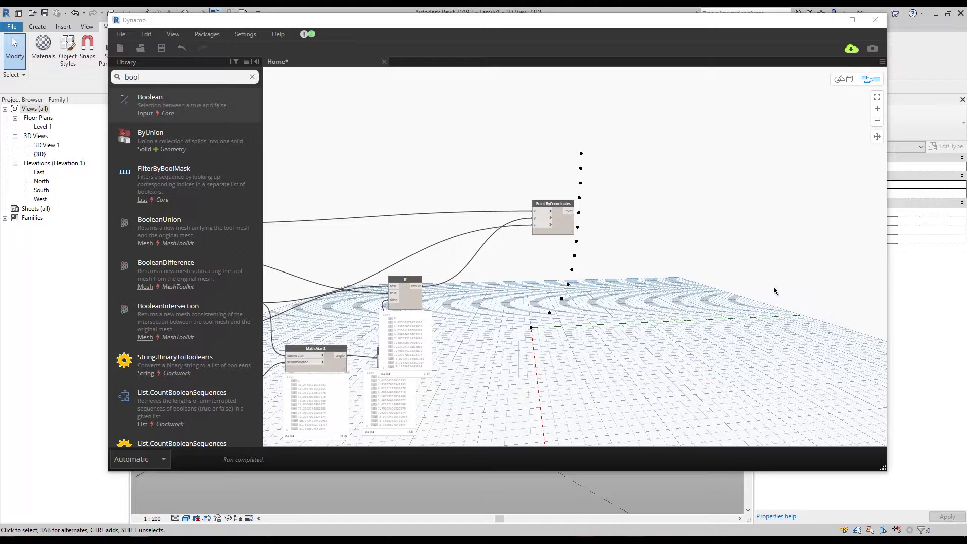
middle_click_drag(764, 280, 695, 238)
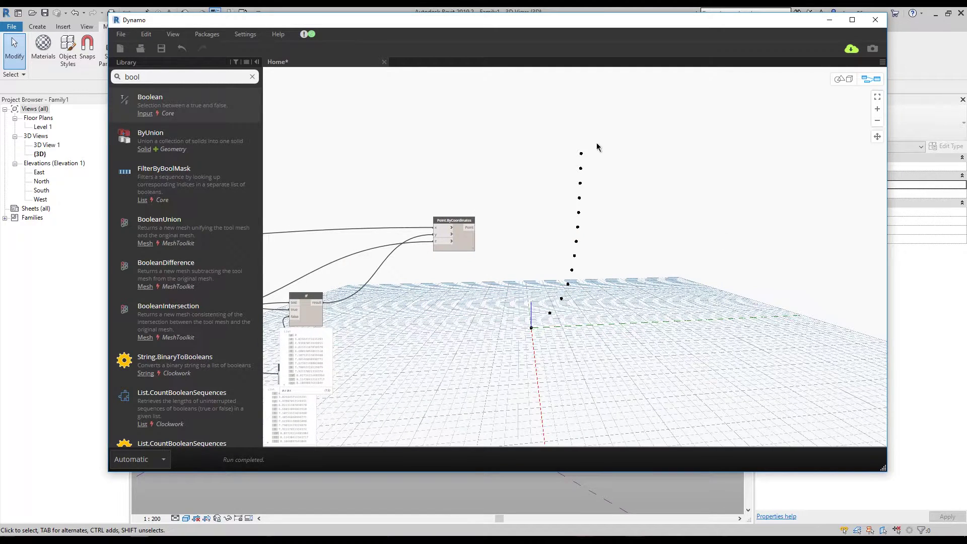
middle_click_drag(573, 219, 553, 221)
double_click(155, 78)
type("cu")
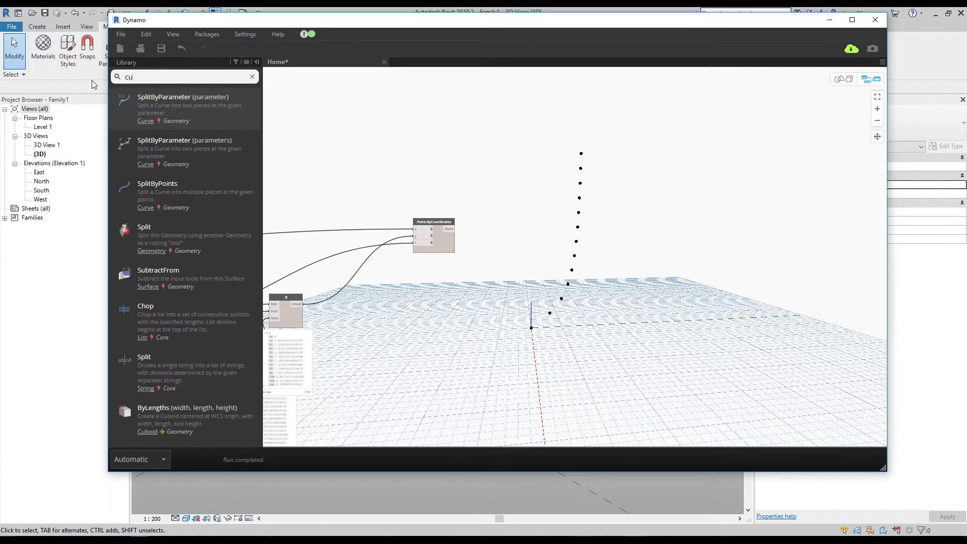
key("BackSpace")
key("BackSpace")
type("curve nur")
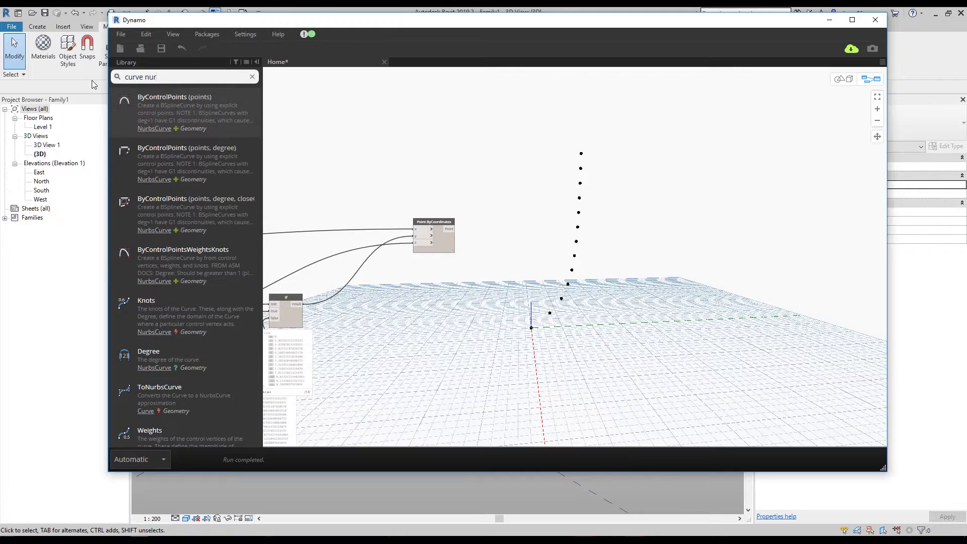
left_click(187, 111)
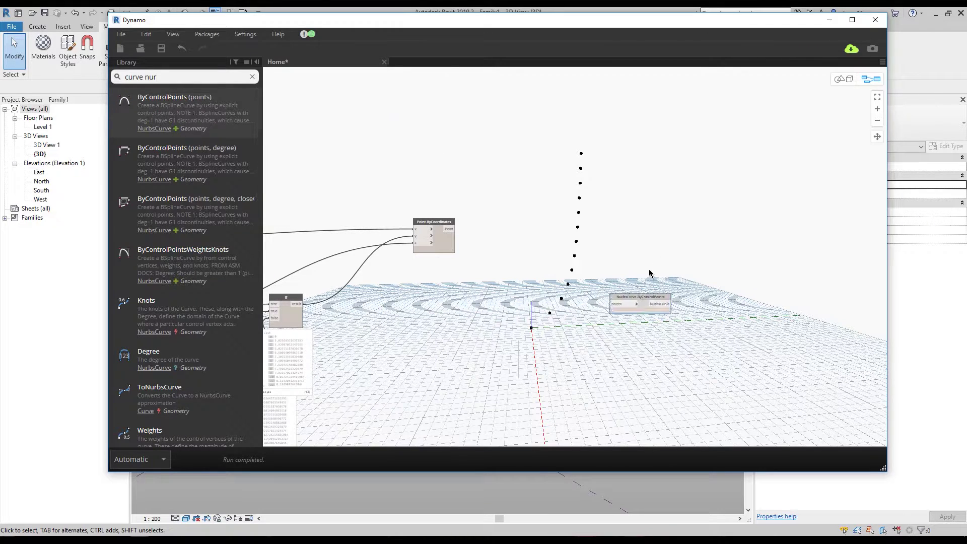
Place NurbsCurve.ByControlPoints beside Point.ByCoordinates and connect the Point output to its points input.
left_click_drag(646, 299, 543, 235)
scroll(522, 216, "up", 3)
mouse_move(402, 245)
left_mouse_down()
mouse_move(521, 247)
mouse_move(509, 242)
left_mouse_up()
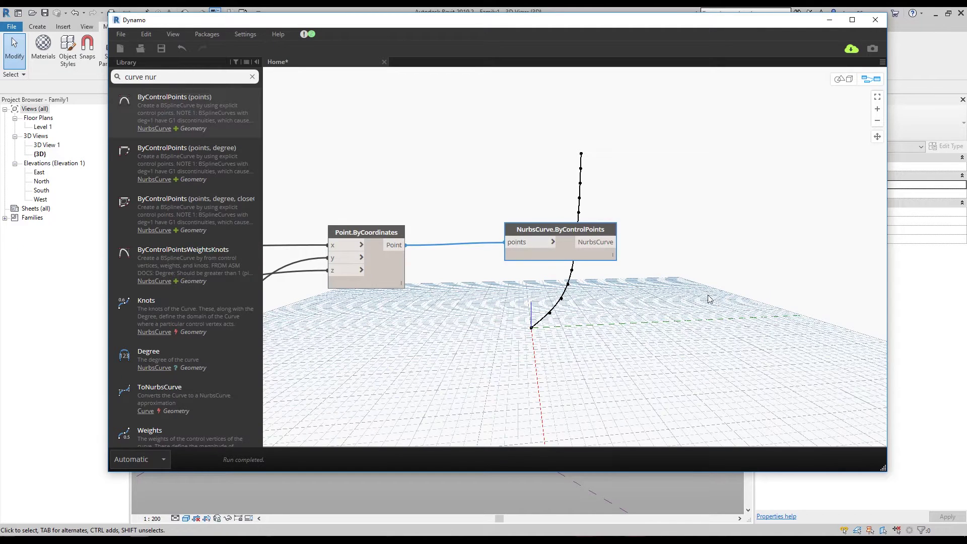
middle_click_drag(717, 298, 604, 280)
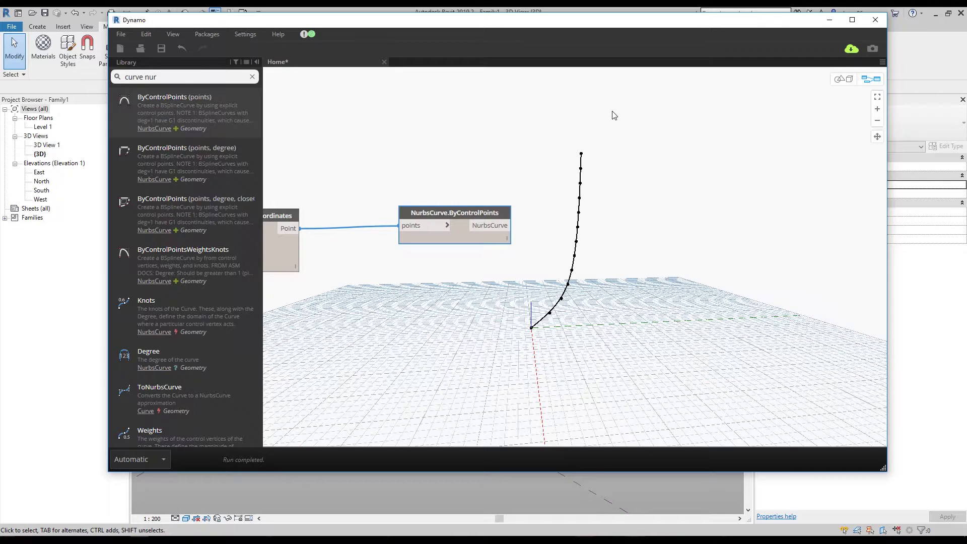
left_click_drag(470, 215, 470, 220)
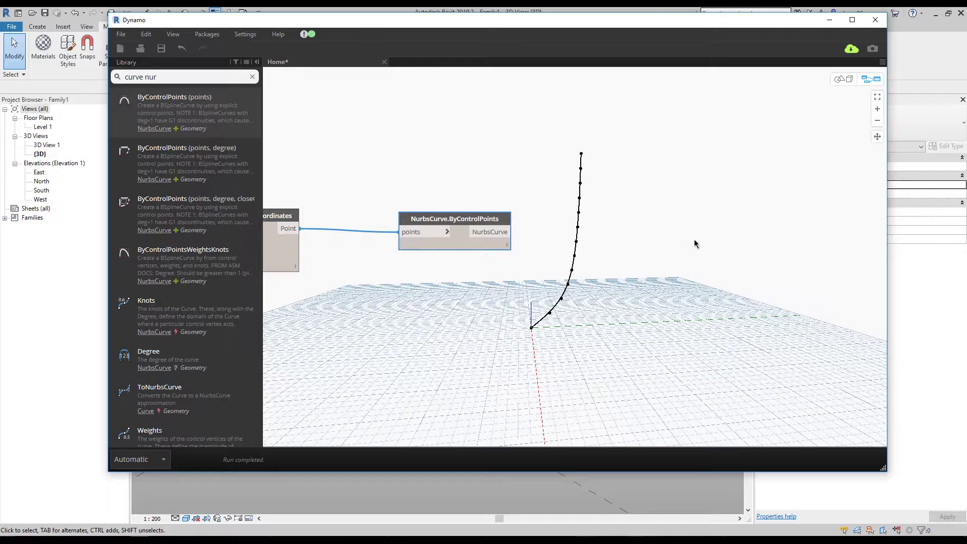
Search the library for "curve plane at pat" and add a Curve.PlaneAtParameter node.
middle_click_drag(698, 242, 661, 227)
left_click_drag(166, 76, 51, 76)
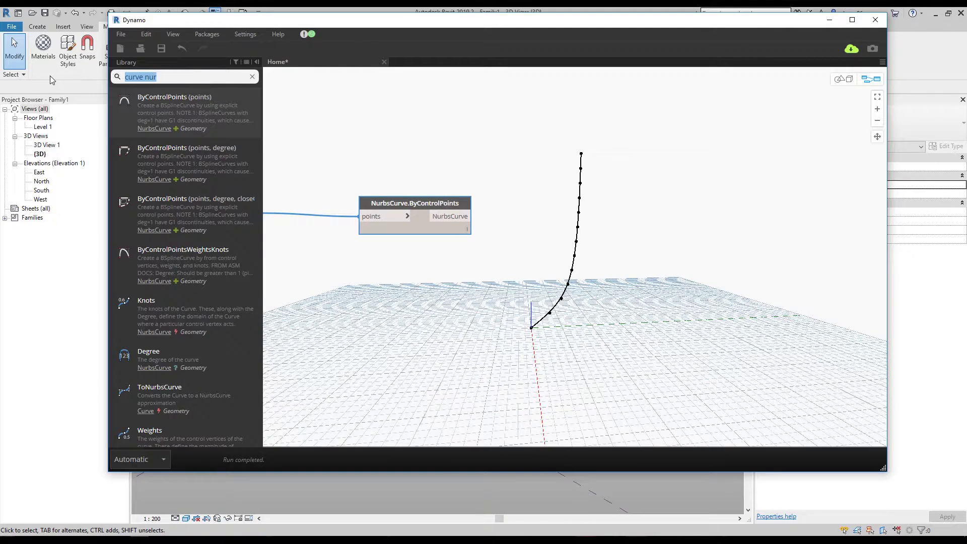
type("curve")
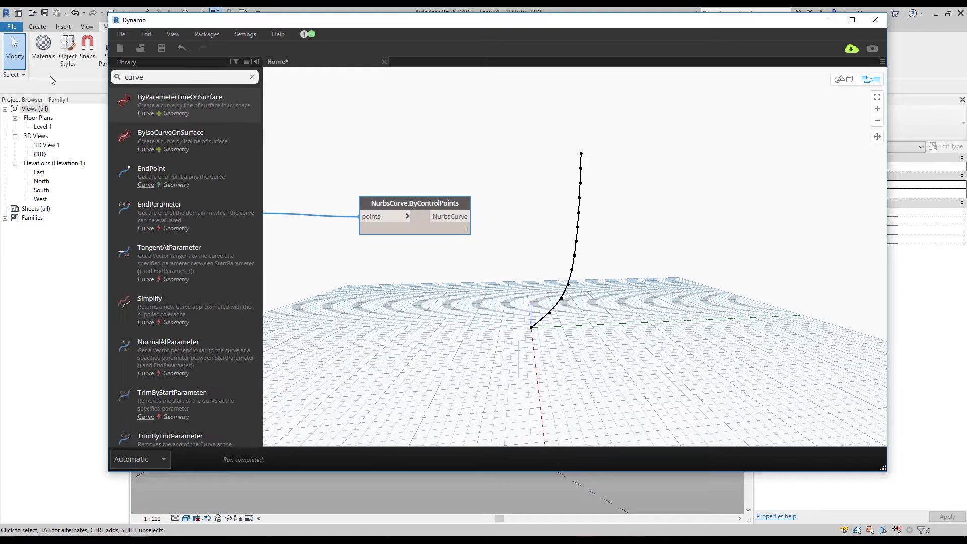
type(" plane")
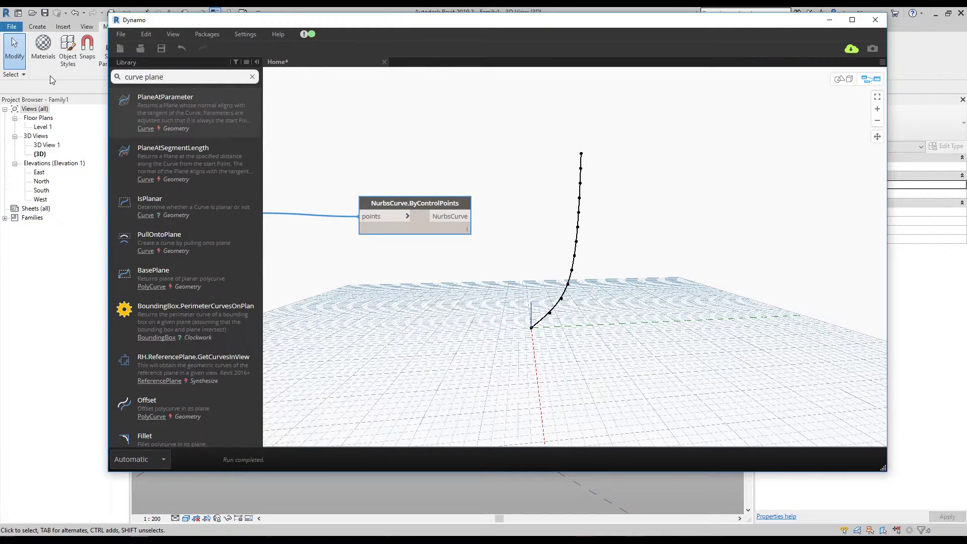
type(" at pat")
left_click(146, 99)
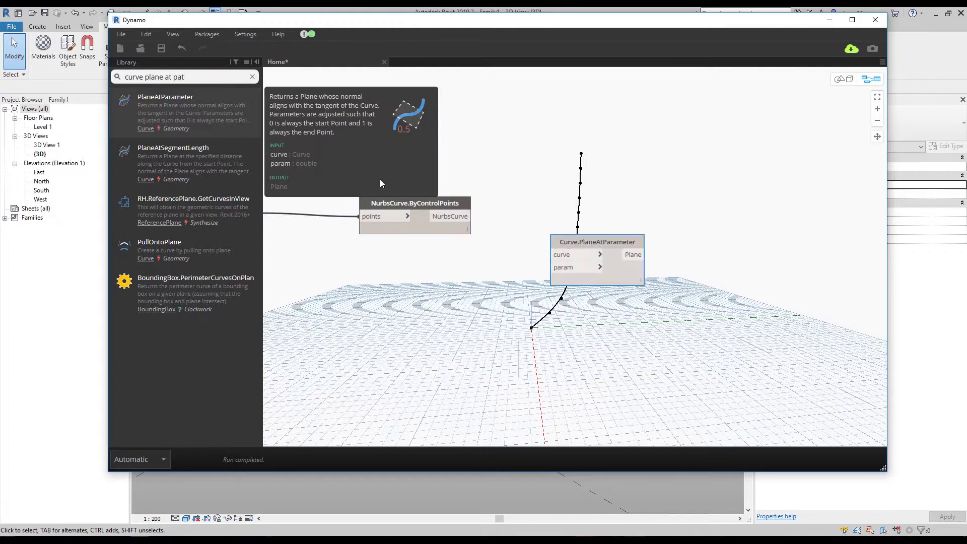
Connect the NurbsCurve output to the curve input of Curve.PlaneAtParameter and shift that node slightly upward.
left_click(453, 220)
left_click(554, 255)
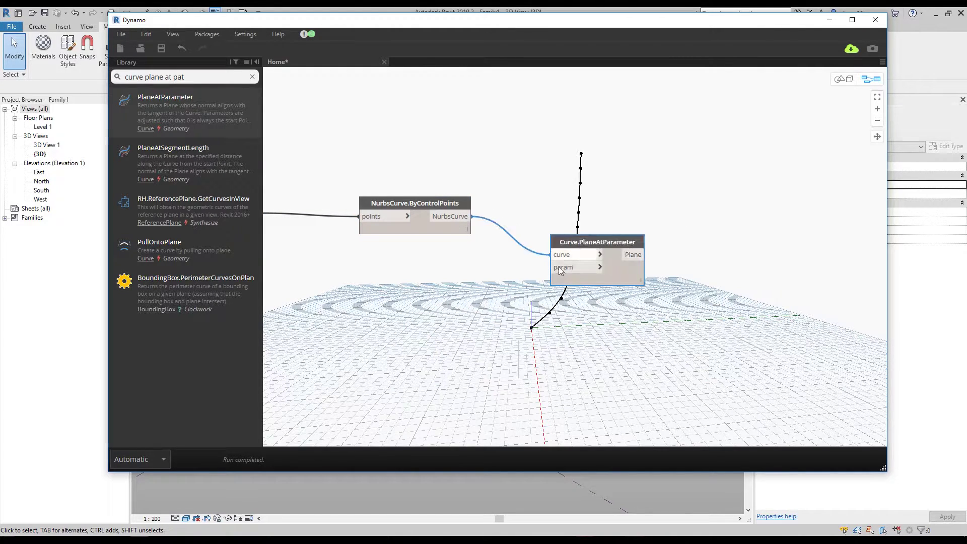
left_click_drag(595, 241, 600, 230)
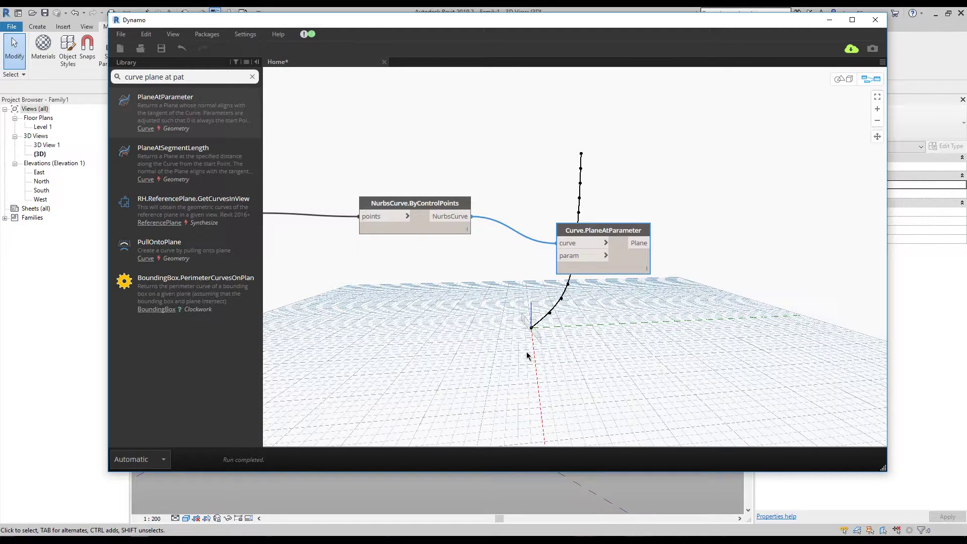
Add a Code Block containing 0..1..#n below the NurbsCurve.ByControlPoints node.
middle_click_drag(528, 357, 578, 354)
double_click(429, 332)
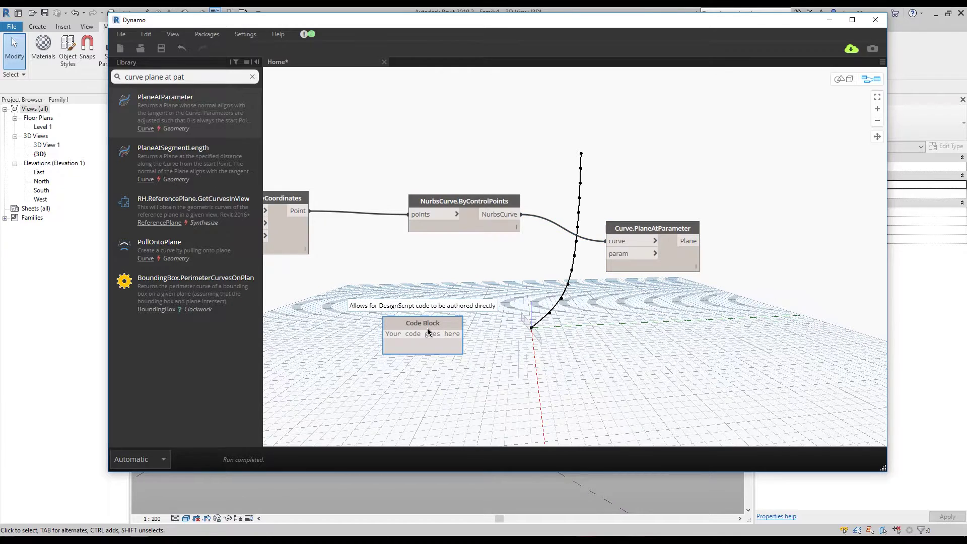
type("0..1..")
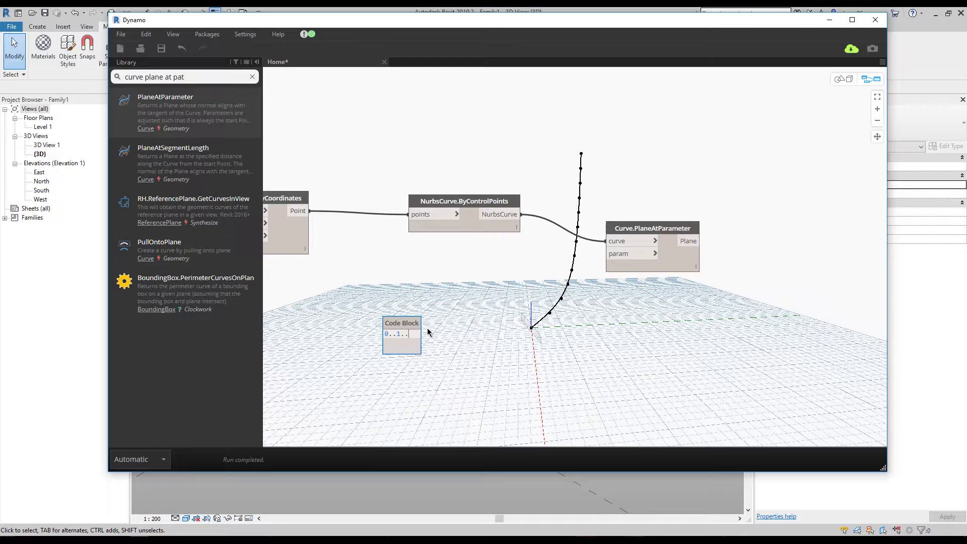
type("#n")
left_click(481, 283)
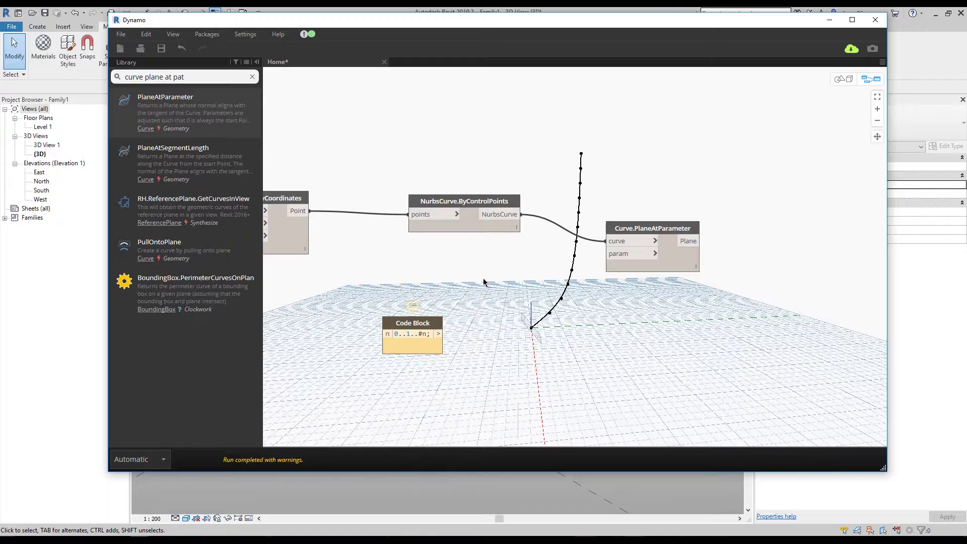
Move the range Code Block closer to Curve.PlaneAtParameter, add a Code Block with 10, and connect it to the range's n input.
left_click_drag(427, 324, 495, 324)
middle_click_drag(381, 356, 473, 347)
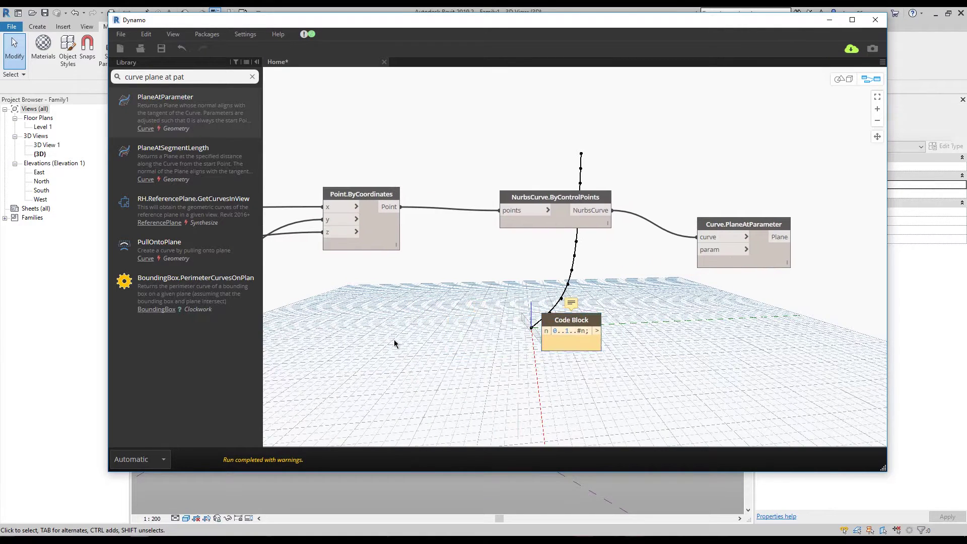
double_click(396, 343)
type("10")
left_click(523, 334)
left_click(383, 345)
left_click(539, 331)
left_click_drag(373, 336, 422, 333)
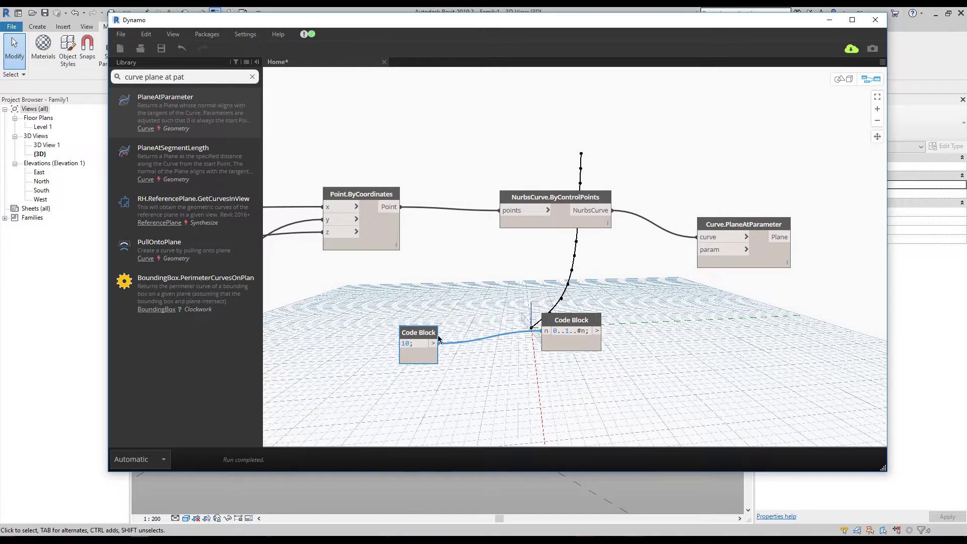
Connect the 0..1..#n Code Block output to the param input of Curve.PlaneAtParameter.
left_click(600, 331)
left_click(698, 249)
middle_click_drag(756, 322, 494, 335)
middle_click_drag(665, 313, 753, 343)
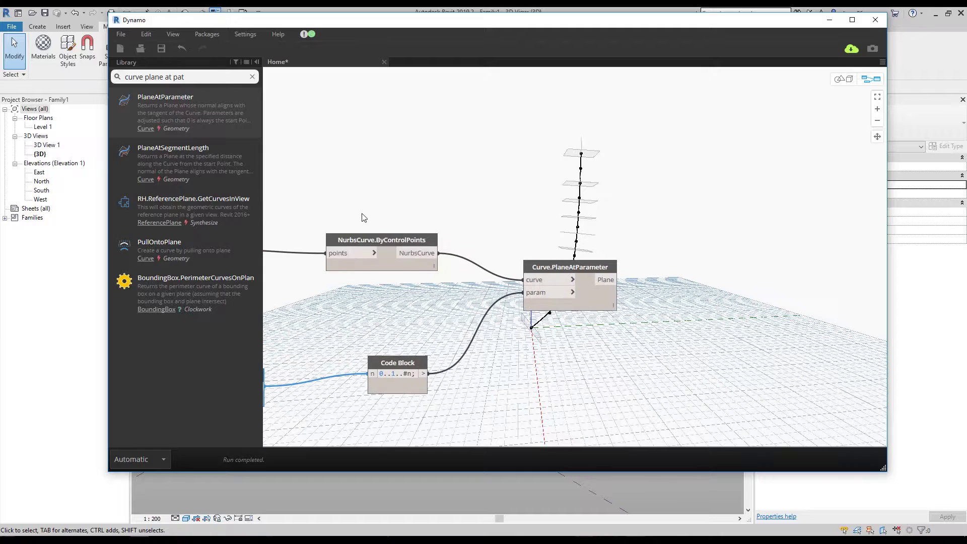
Turn off the geometry preview of the Point.ByCoordinates node.
middle_click_drag(416, 202, 602, 195)
left_click(384, 274)
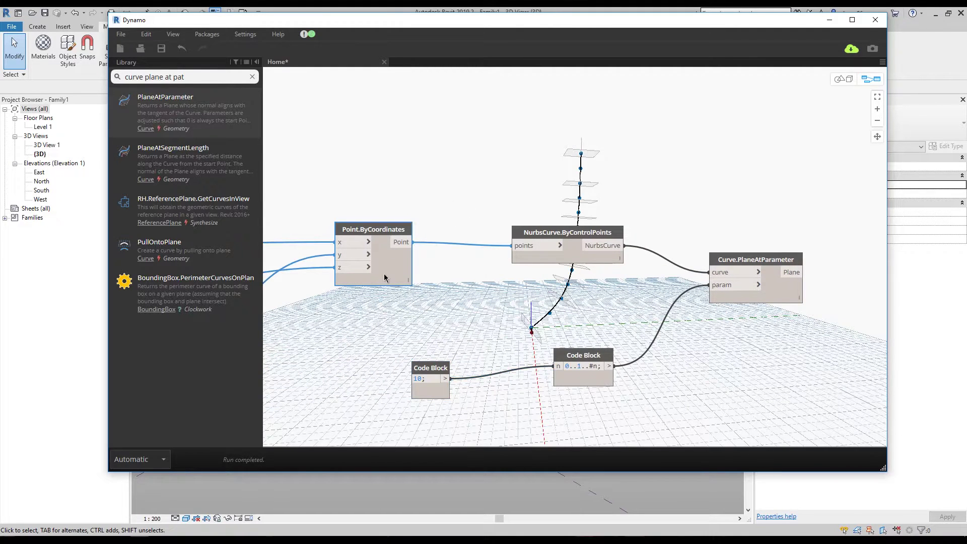
right_click(385, 275)
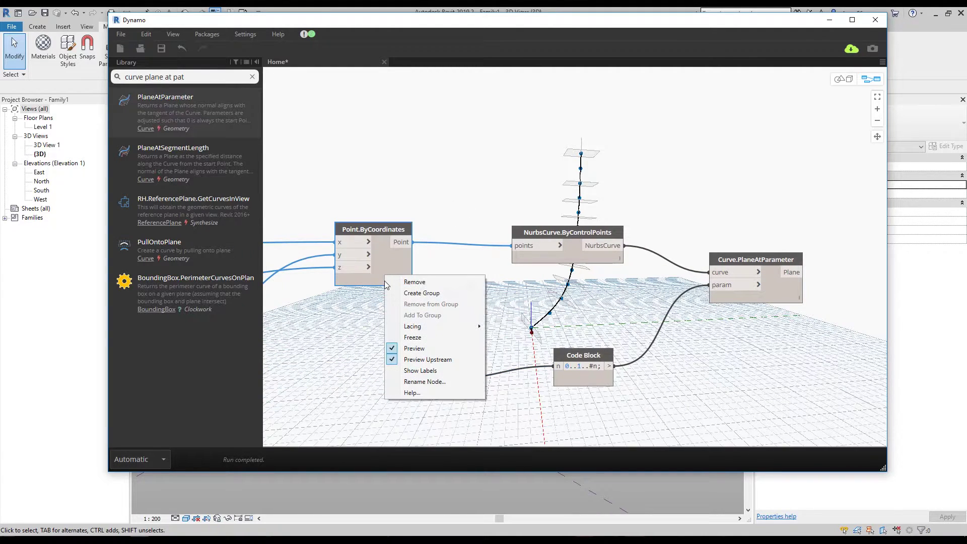
left_click(414, 348)
Try a plane count of 20 in the Code Block feeding the range's n input and restore it to 10.
middle_click_drag(627, 272, 491, 264)
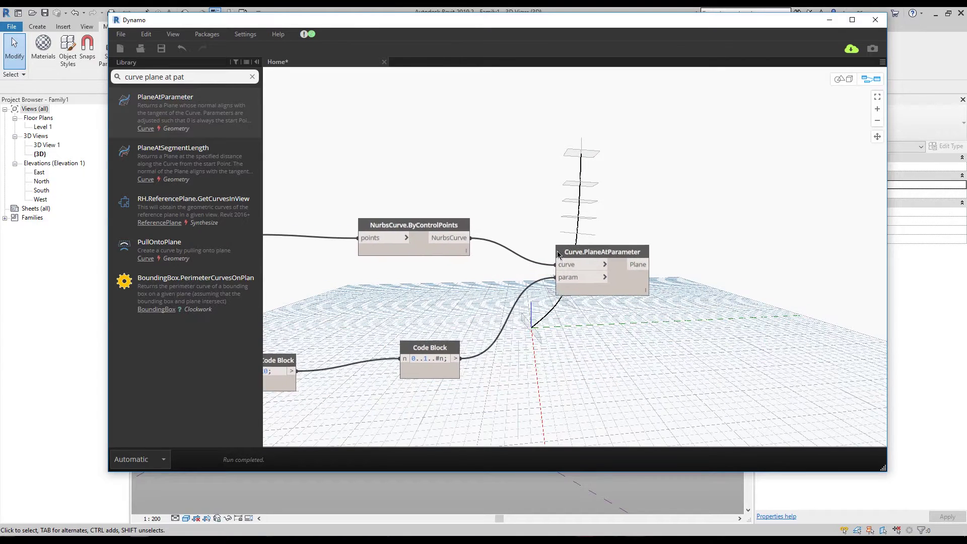
middle_click_drag(638, 266, 512, 303)
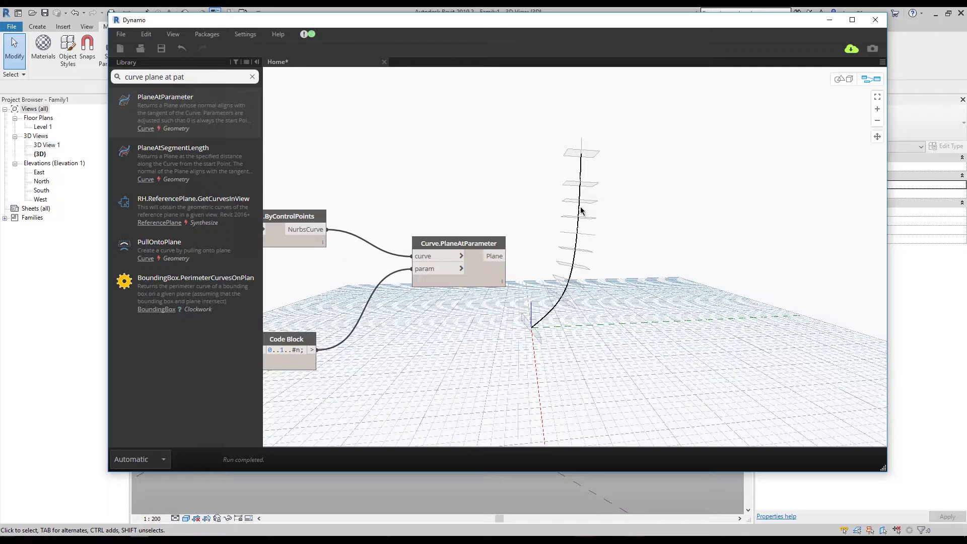
middle_click_drag(522, 269, 693, 200)
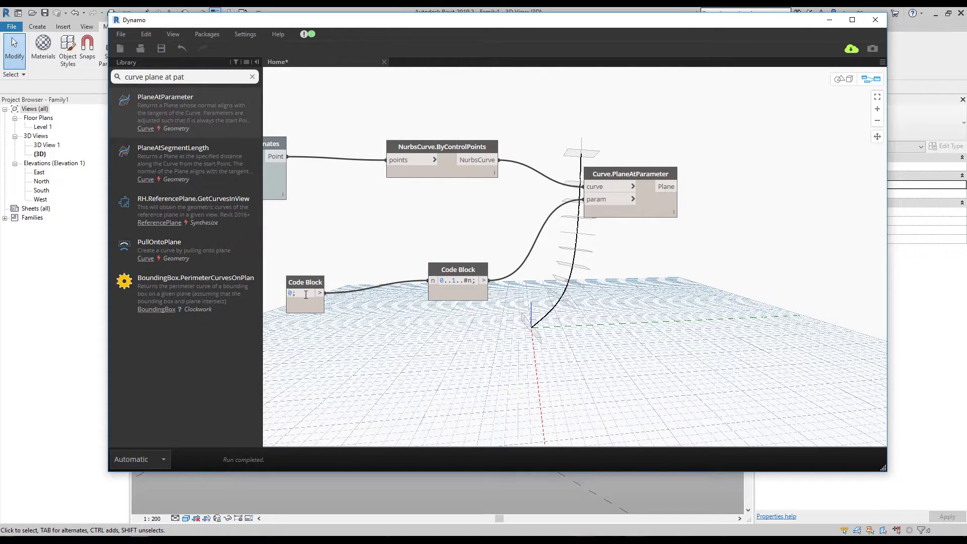
type("2")
key("Escape")
type("1")
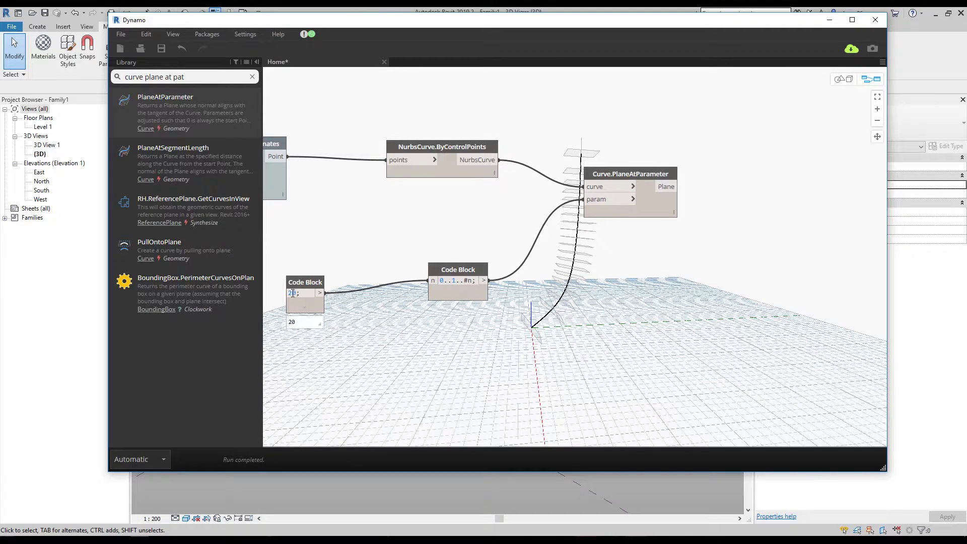
left_click(584, 345)
Shift the Curve.PlaneAtParameter node slightly and add a List.Deconstruct node to the graph.
middle_click_drag(617, 316, 467, 346)
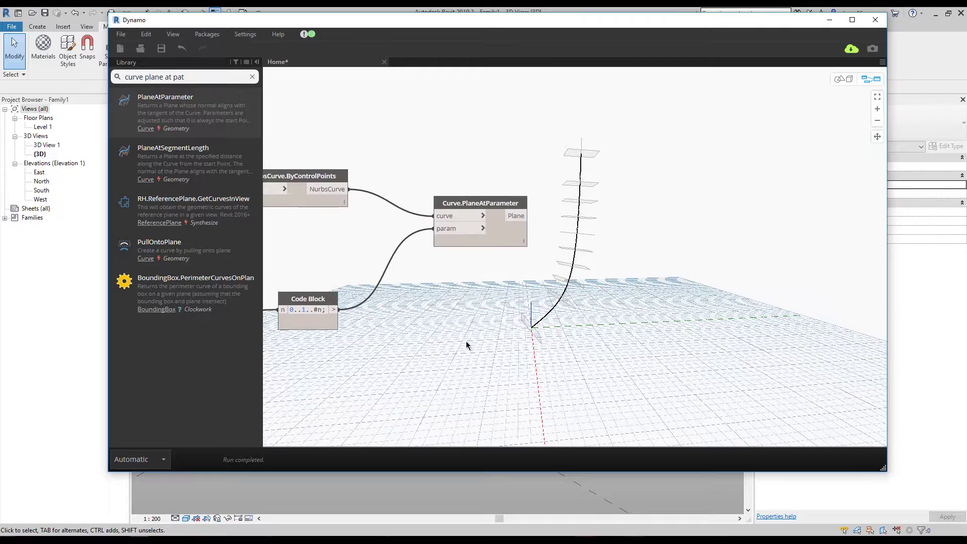
left_click_drag(488, 206, 508, 202)
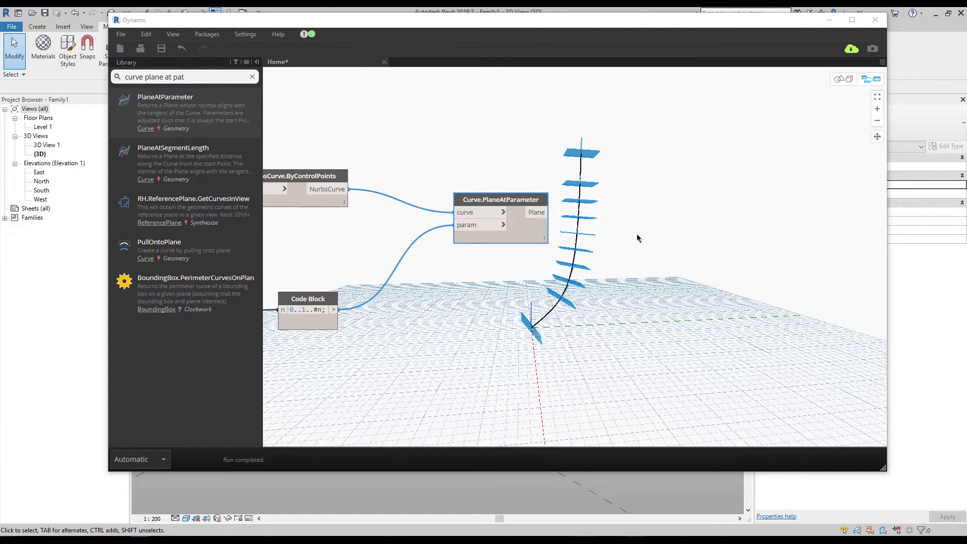
middle_click_drag(691, 242, 609, 243)
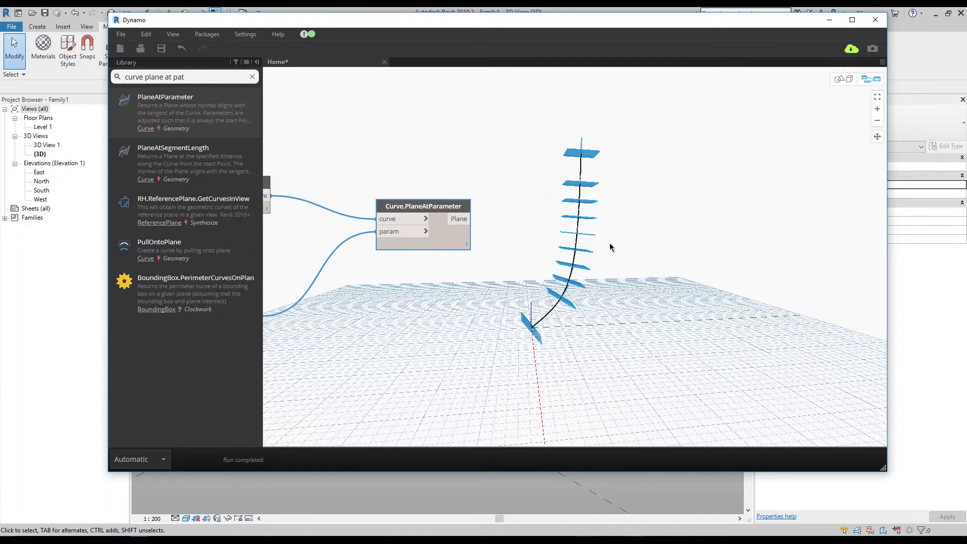
left_click(204, 78)
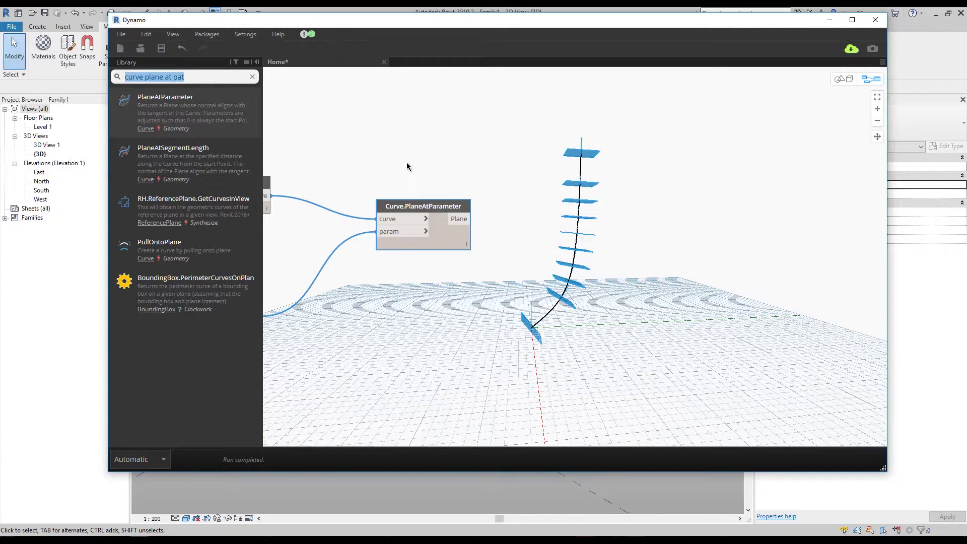
type("list de")
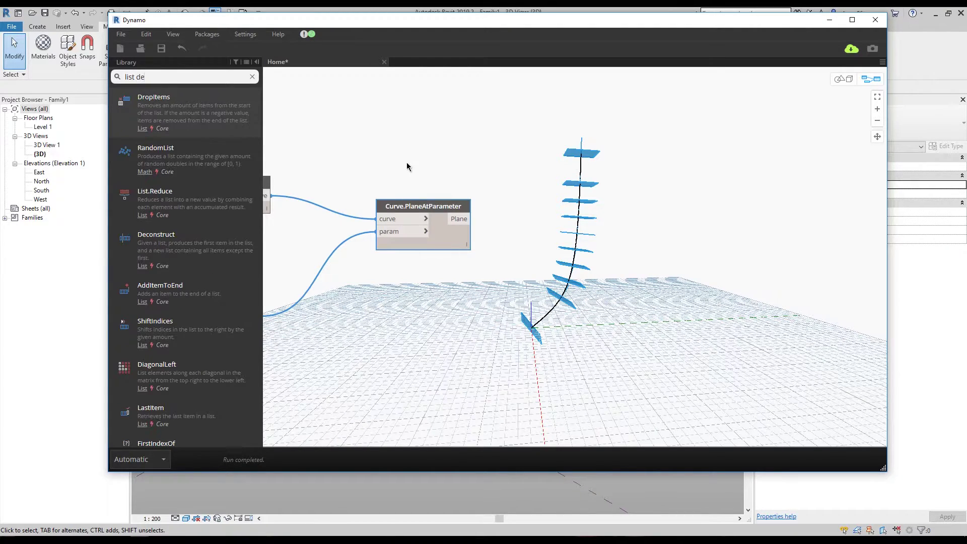
type("c")
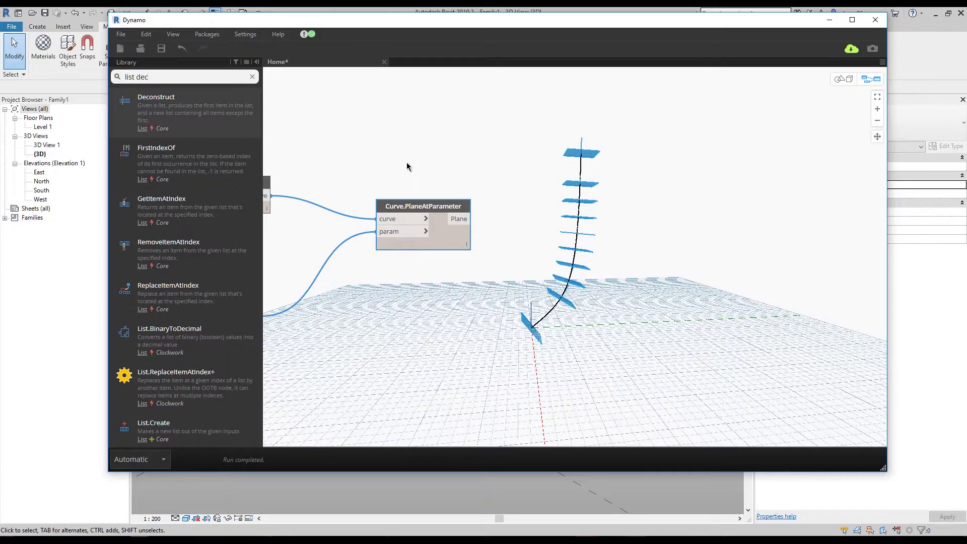
left_click(239, 119)
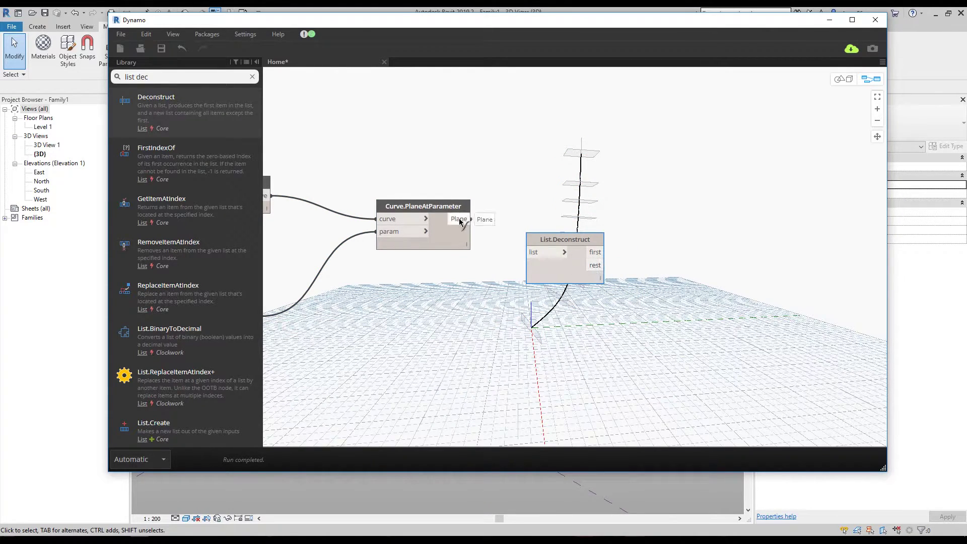
Connect the Plane output of Curve.PlaneAtParameter to the list input of List.Deconstruct and line the two nodes up.
left_click_drag(472, 219, 527, 252)
left_click(519, 374)
left_click(598, 283)
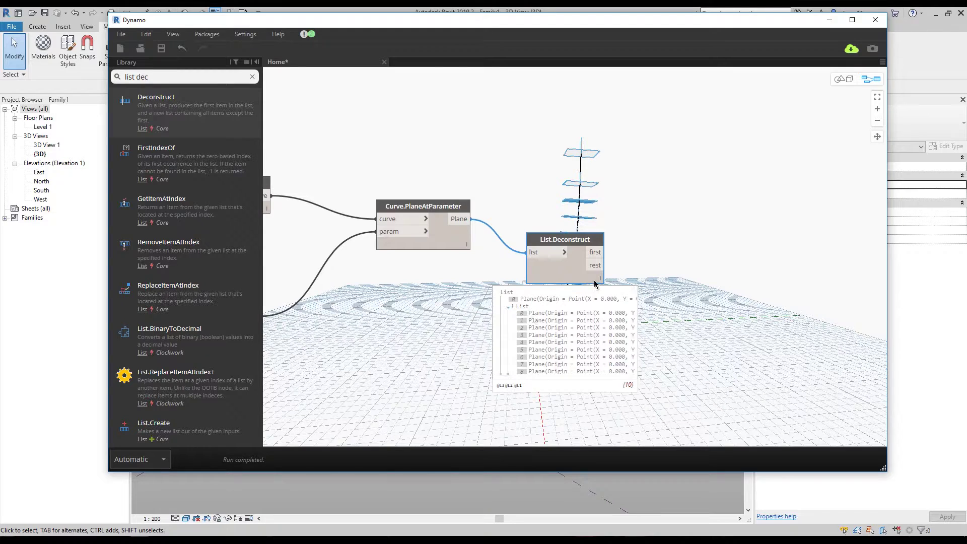
left_click(654, 305)
middle_click_drag(655, 305, 550, 303)
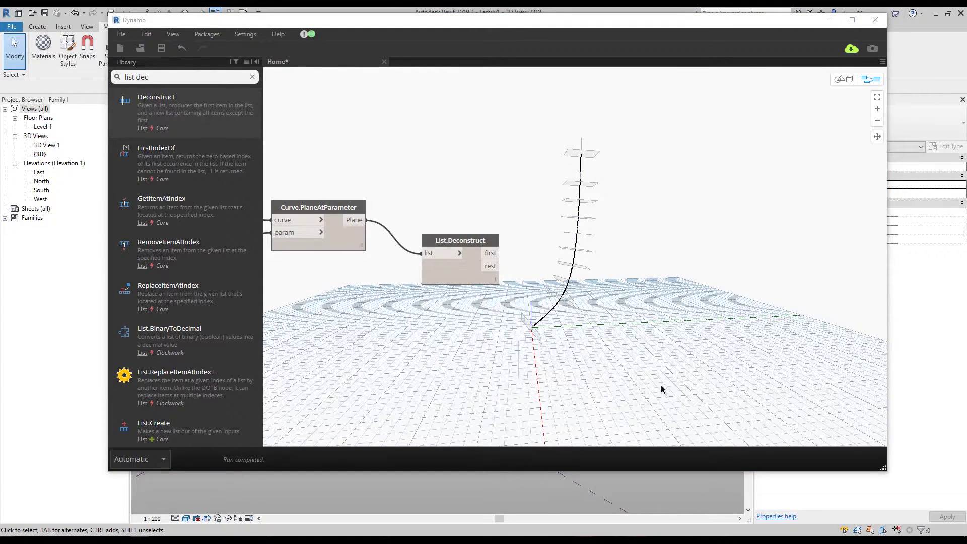
left_click_drag(452, 252, 449, 228)
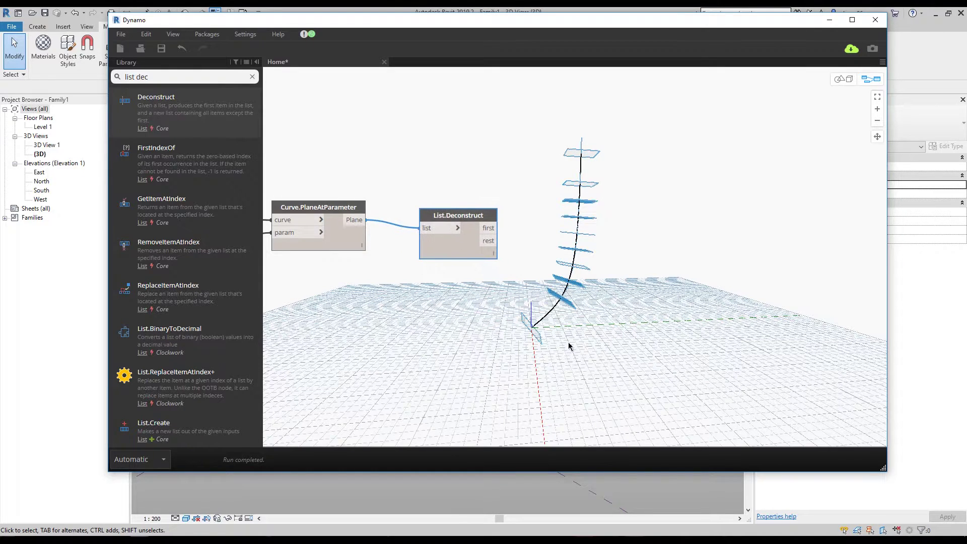
Add a Circle.ByPlaneRadius node and connect the rest output of List.Deconstruct to its plane input.
double_click(620, 306)
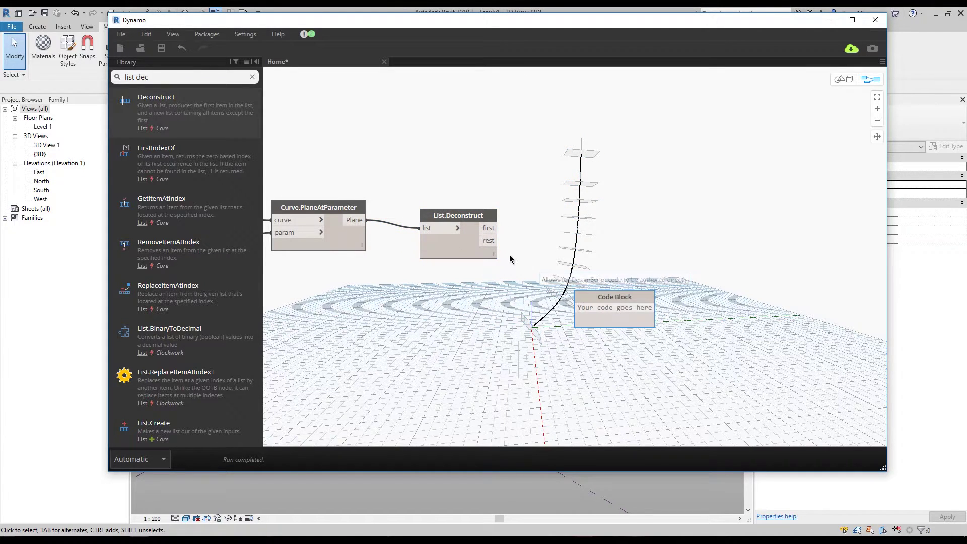
left_click(534, 256)
right_click(625, 240)
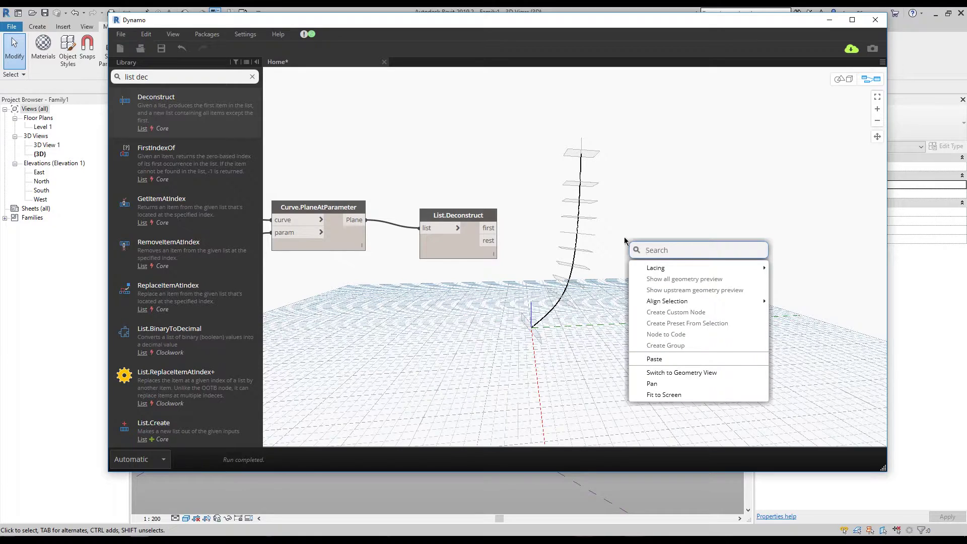
type("cirl")
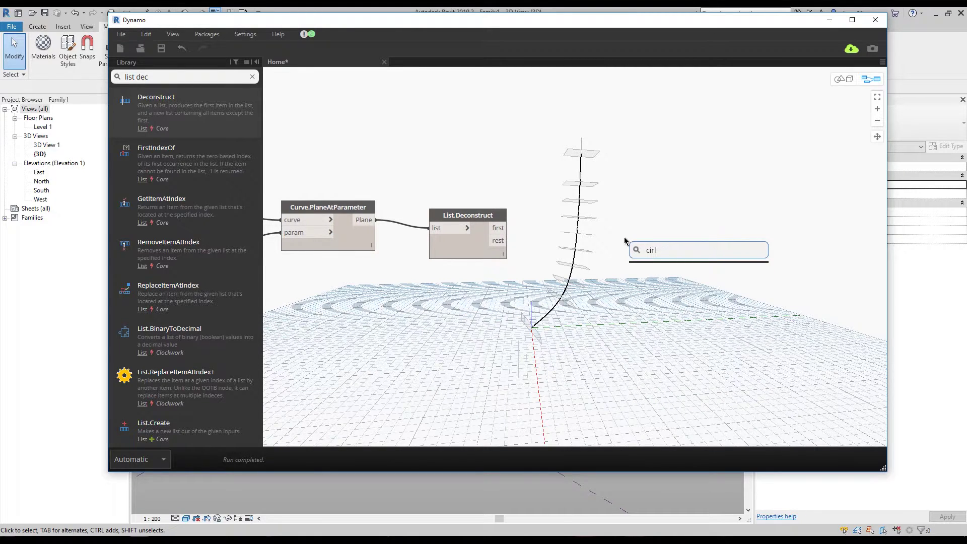
key("BackSpace")
type("c")
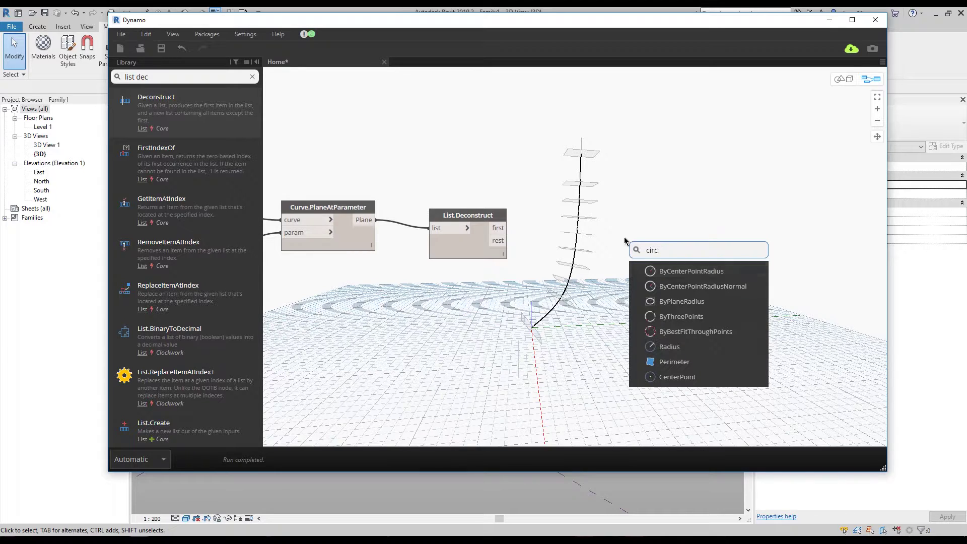
type("le by p")
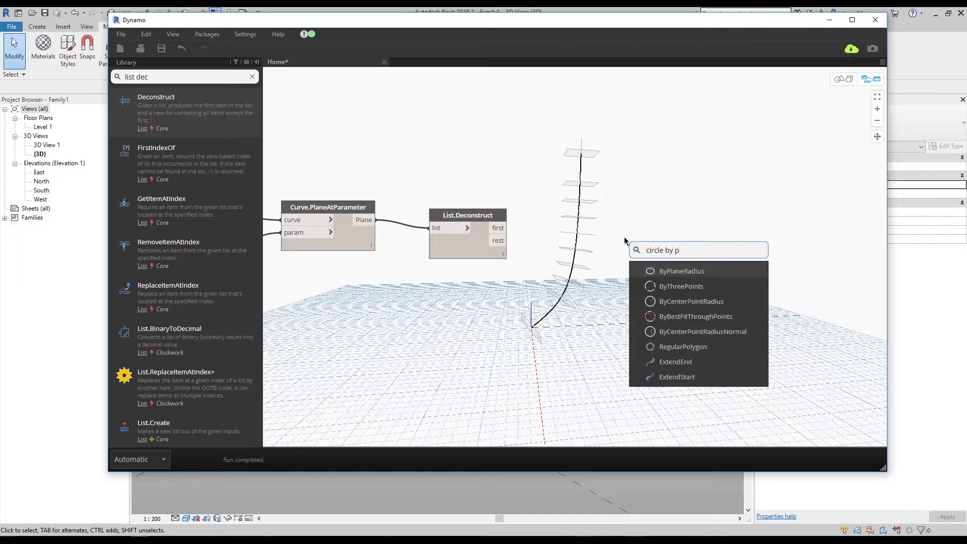
type("lane")
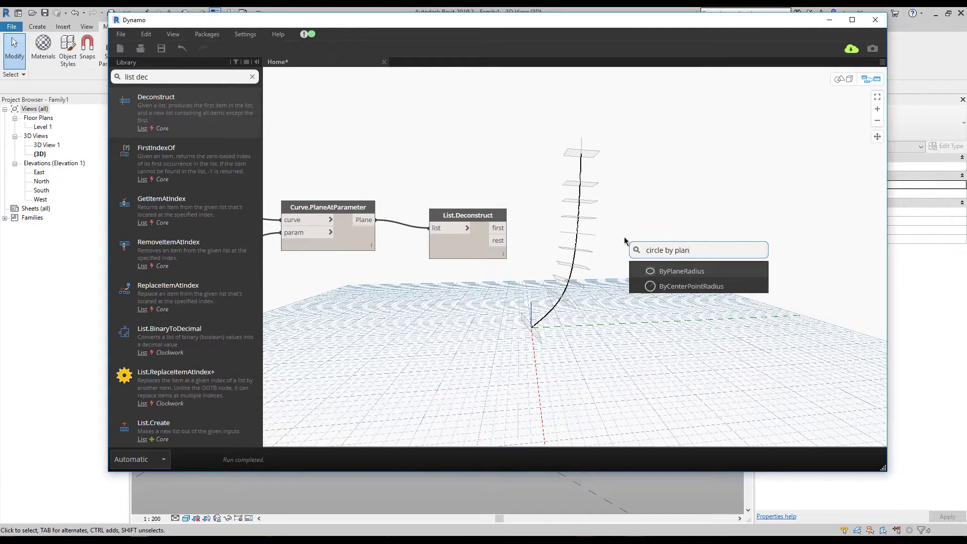
left_click(699, 277)
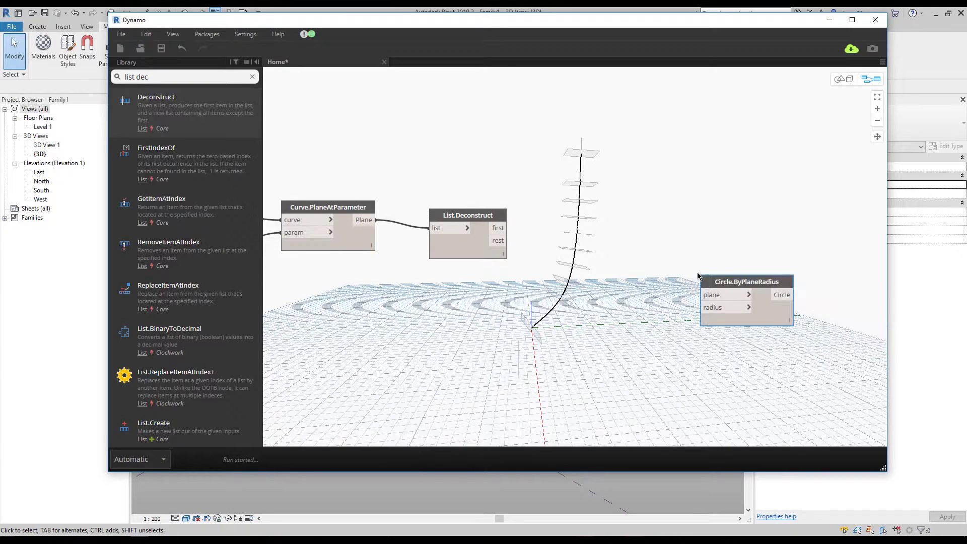
left_click_drag(731, 286, 589, 276)
left_click_drag(504, 241, 596, 305)
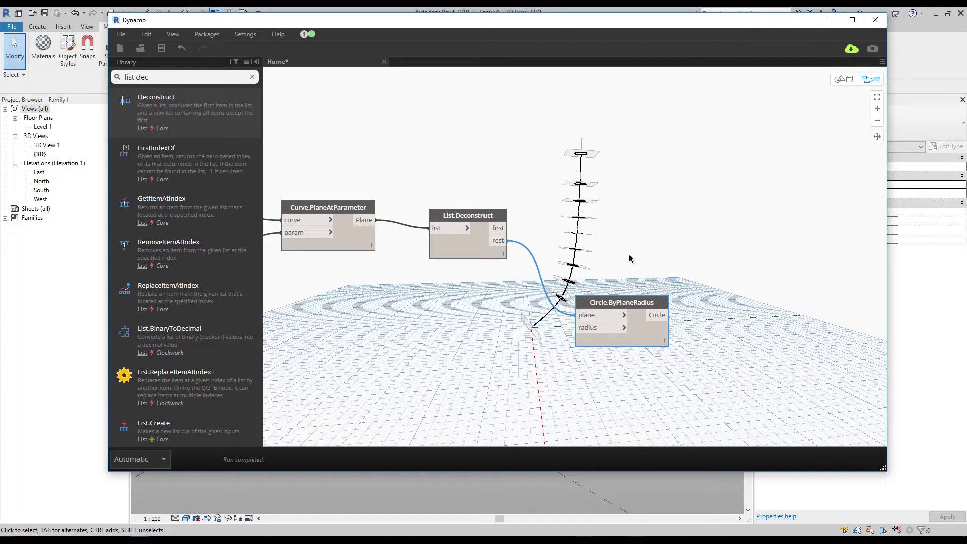
Add a Code Block containing 4..15..0.2 and connect it to the radius input of Circle.ByPlaneRadius.
middle_click_drag(553, 358, 639, 324)
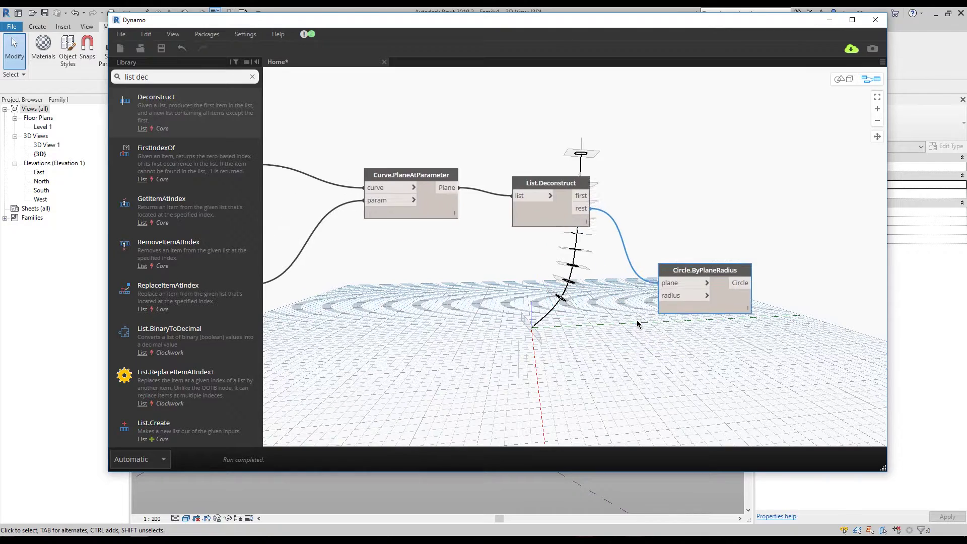
double_click(492, 296)
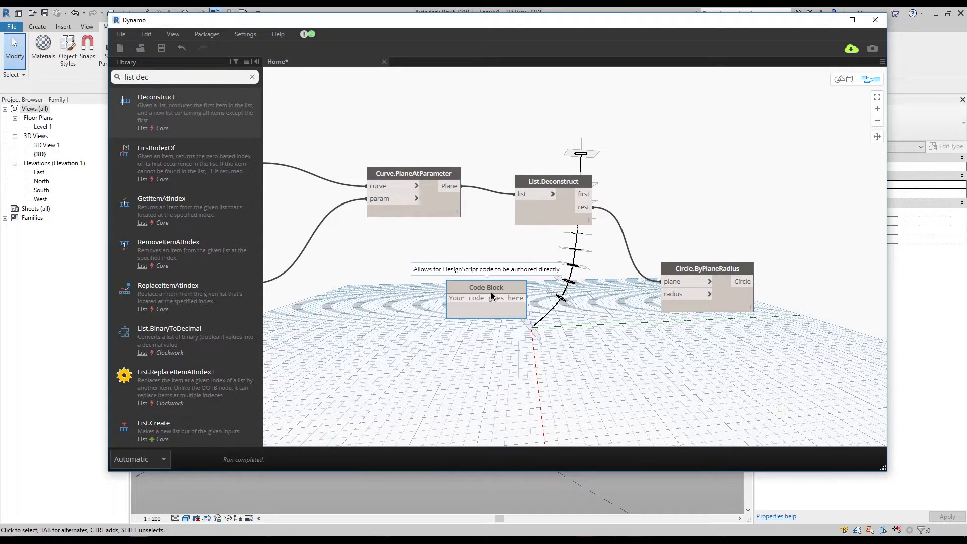
type("4..15..0")
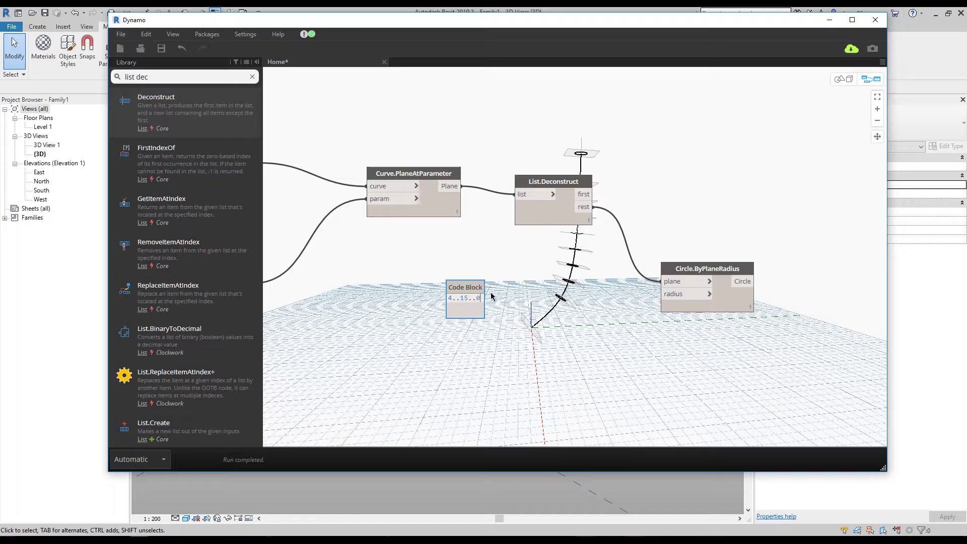
type(".1")
key("BackSpace")
left_click(524, 296)
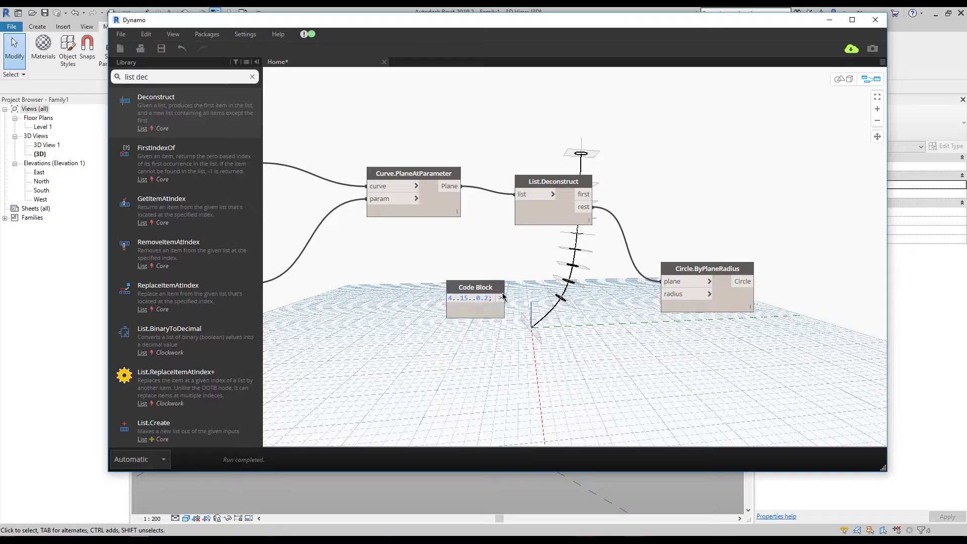
left_click_drag(500, 298, 672, 295)
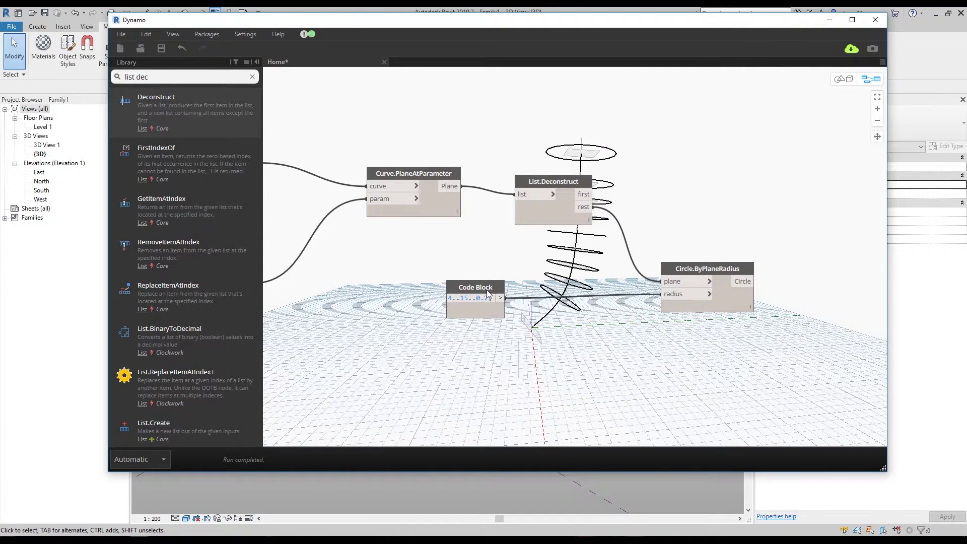
Move the radius Code Block below List.Deconstruct and change its range to 4..15..#n.
left_click_drag(482, 289, 513, 333)
middle_click_drag(512, 332, 420, 334)
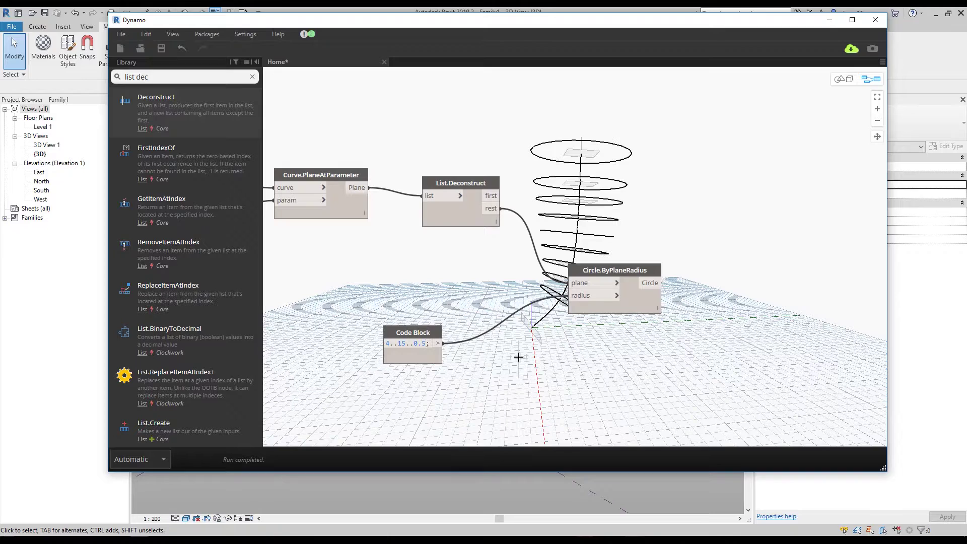
left_click_drag(427, 343, 415, 343)
type("#n")
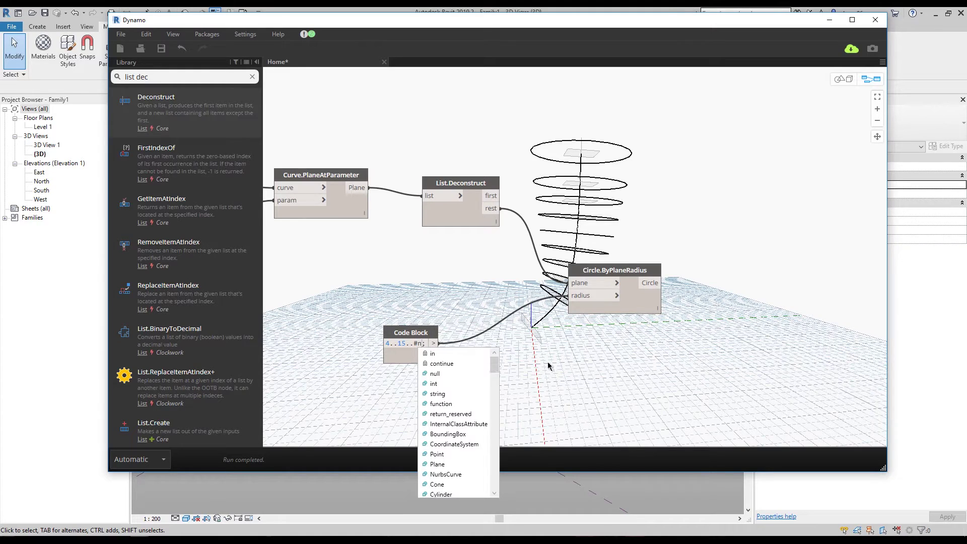
left_click(472, 360)
Add a Number Slider and connect it to the n input of the 4..15..#n Code Block.
middle_click_drag(471, 360, 588, 345)
double_click(380, 337)
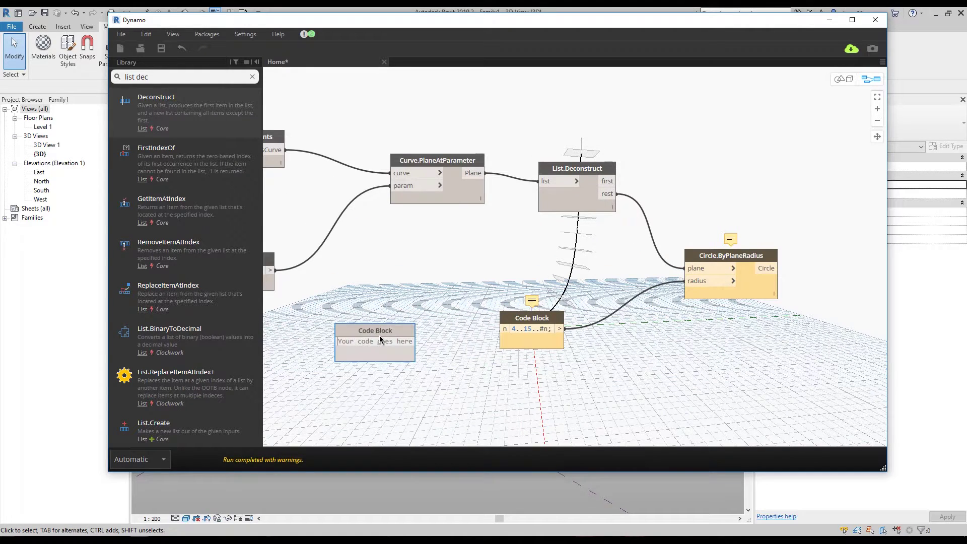
right_click(388, 332)
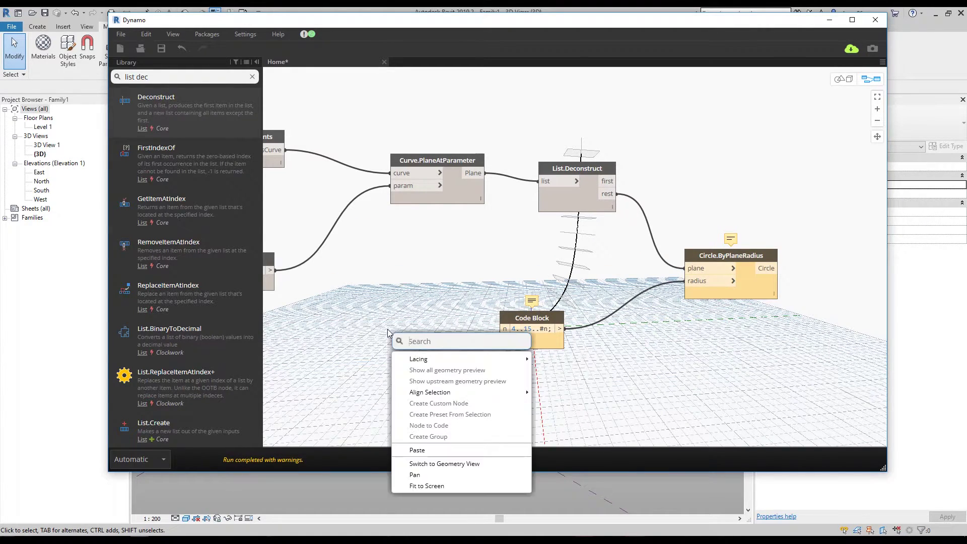
type("slide")
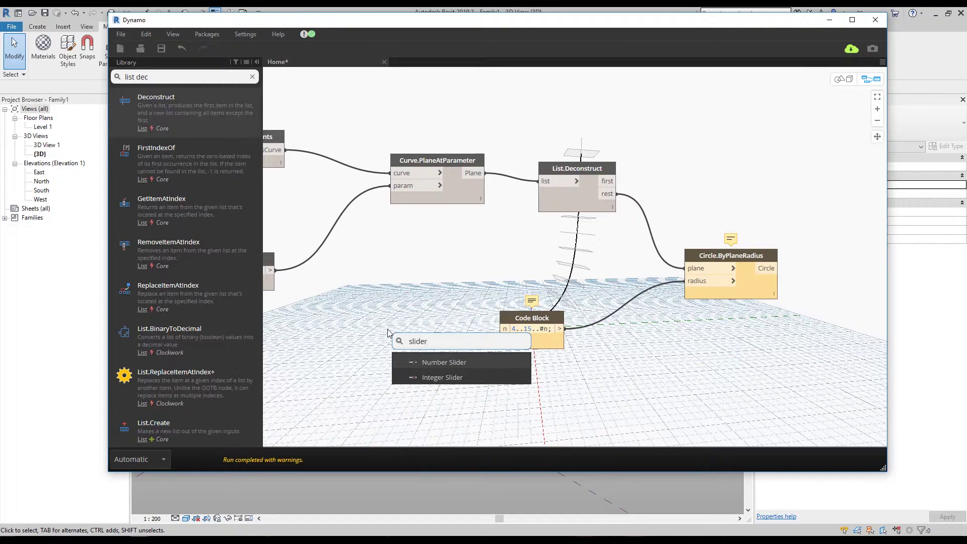
type("r")
key("Return")
left_click_drag(498, 341, 504, 329)
Set the Number Slider's maximum to 1 and try a lower slider value.
left_click(316, 350)
double_click(354, 395)
double_click(356, 381)
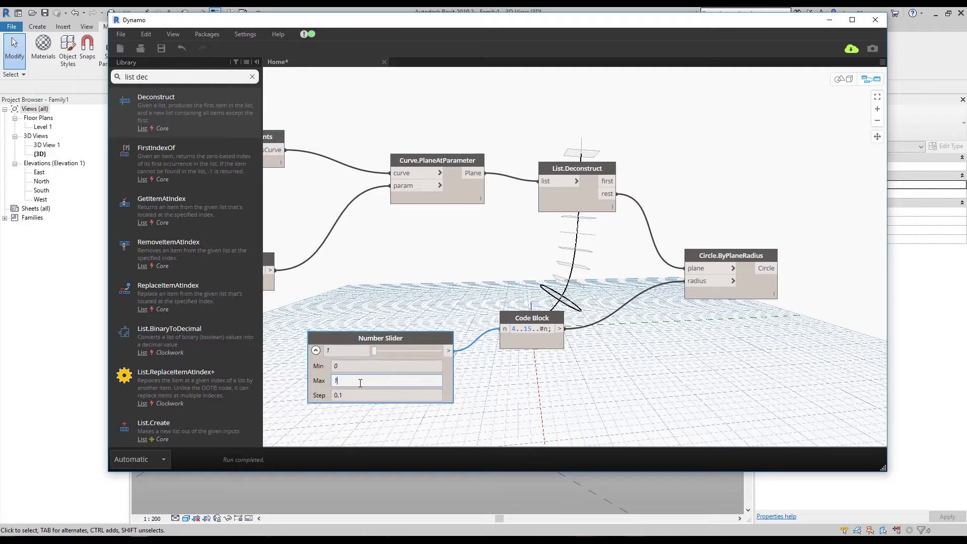
type("1")
key("Tab")
left_click(502, 408)
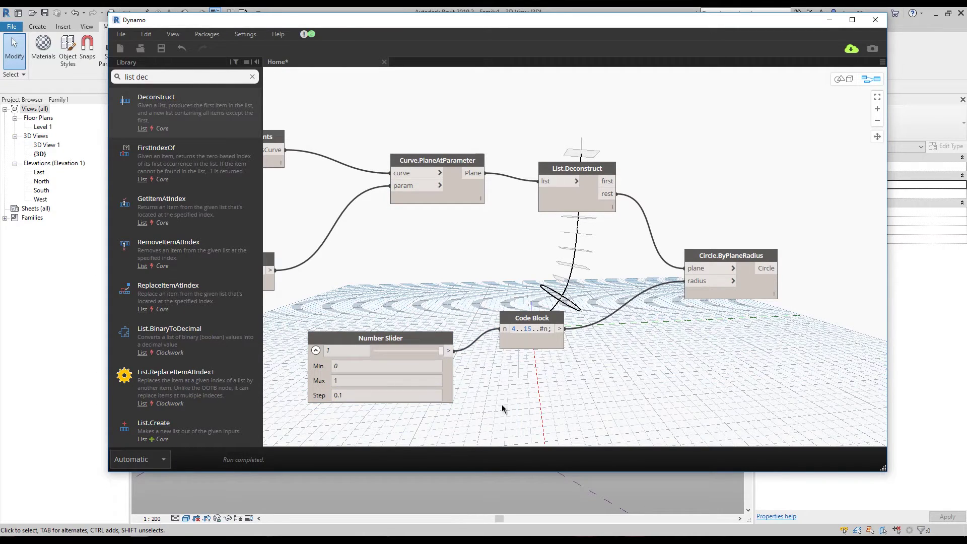
left_click(316, 353)
mouse_move(440, 351)
left_mouse_down()
mouse_move(403, 351)
mouse_move(421, 352)
left_mouse_up()
Set the Number Slider's maximum to 10 and its value to 10.
left_click(316, 350)
left_click(346, 380)
key("Return")
left_click_drag(382, 352, 452, 349)
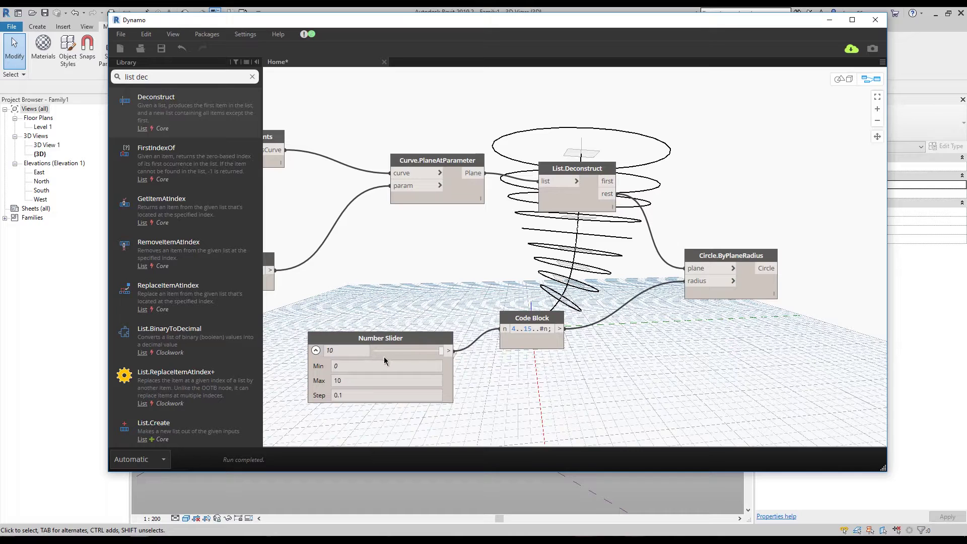
Delete the Number Slider and change the radius Code Block's range to 4..15..0.2.
left_click(410, 343)
key("Delete")
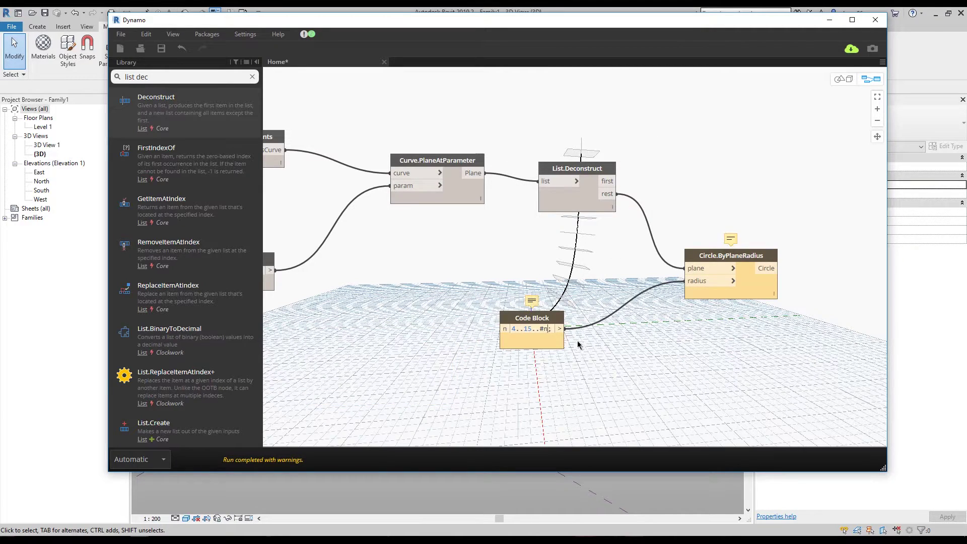
type("0")
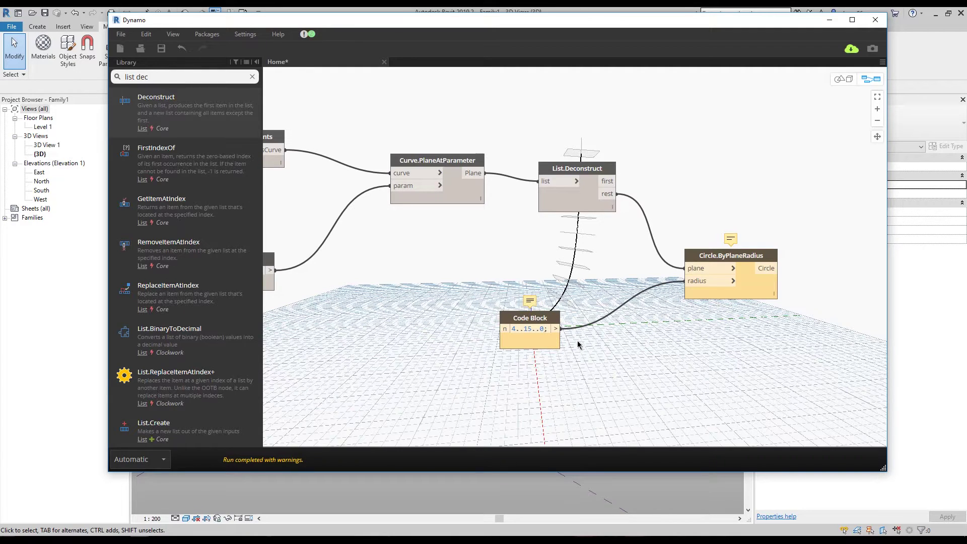
type(".2")
left_click(577, 341)
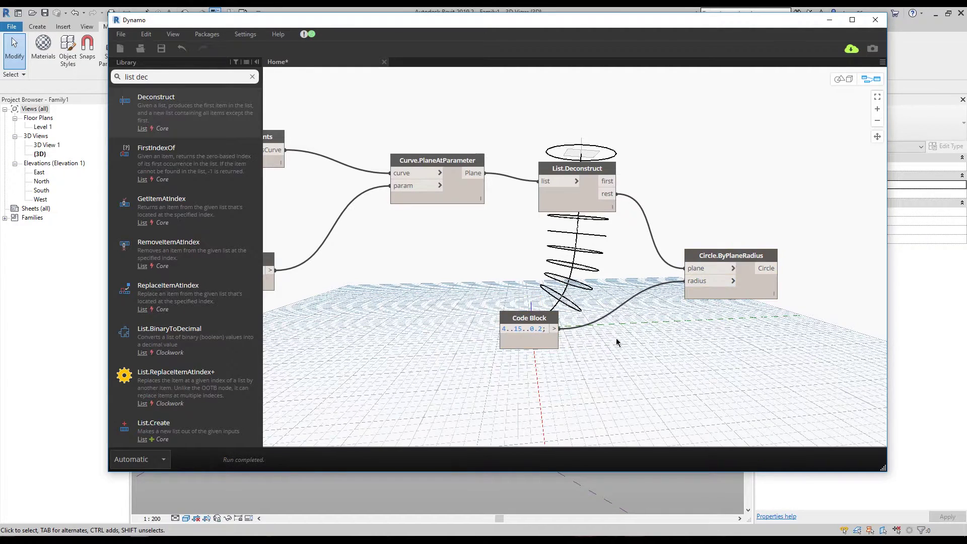
Turn off the geometry preview of the NurbsCurve.ByControlPoints node.
middle_click_drag(678, 357, 599, 342)
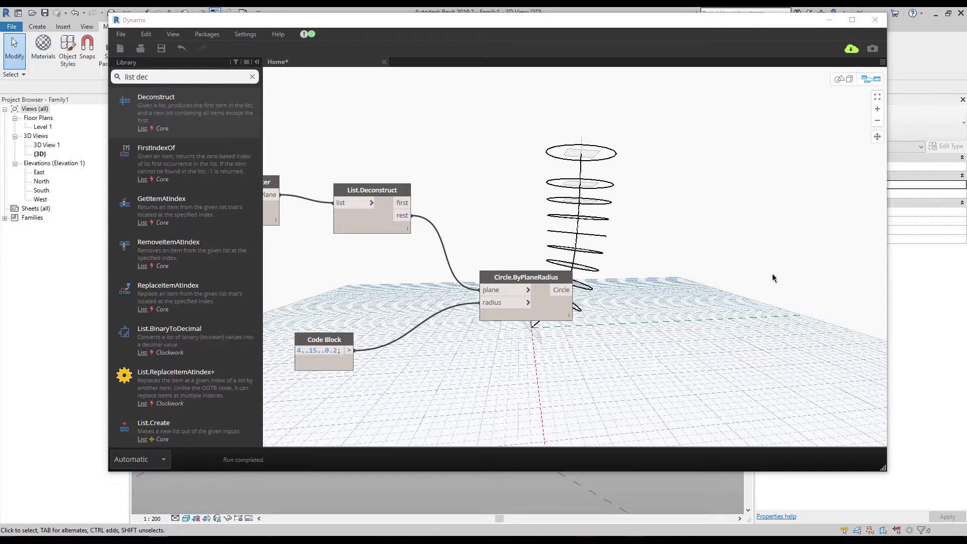
middle_click_drag(683, 283, 592, 337)
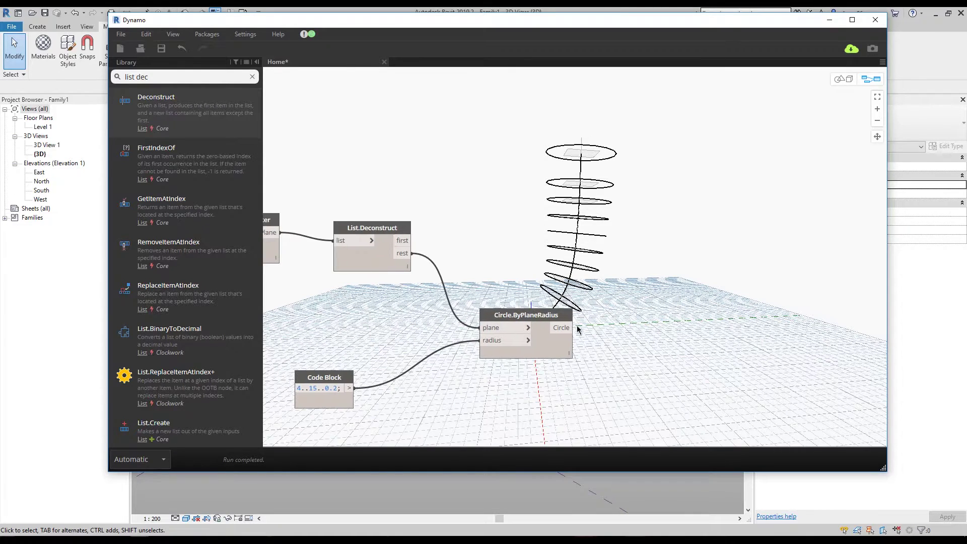
middle_click_drag(560, 246, 732, 272)
left_click(440, 278)
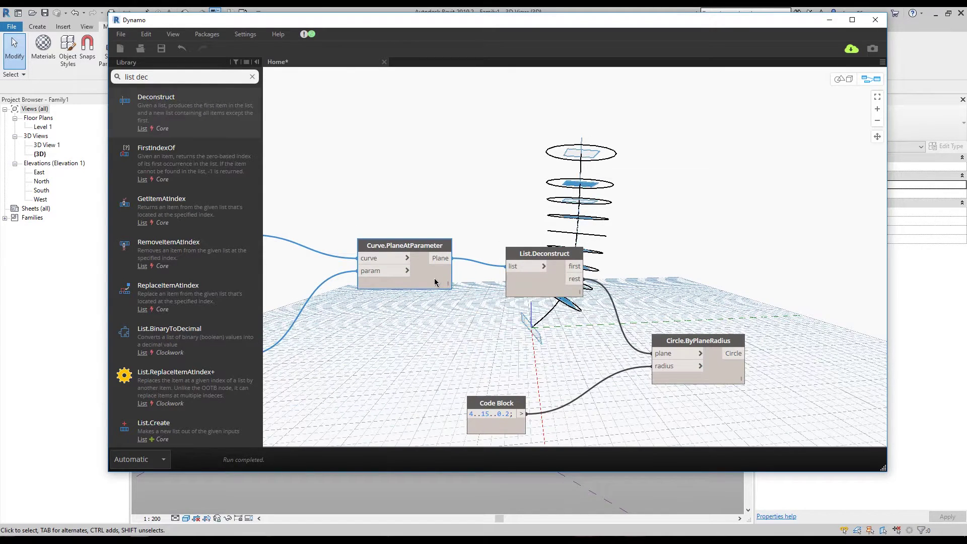
middle_click_drag(438, 331, 635, 313)
left_click(416, 229)
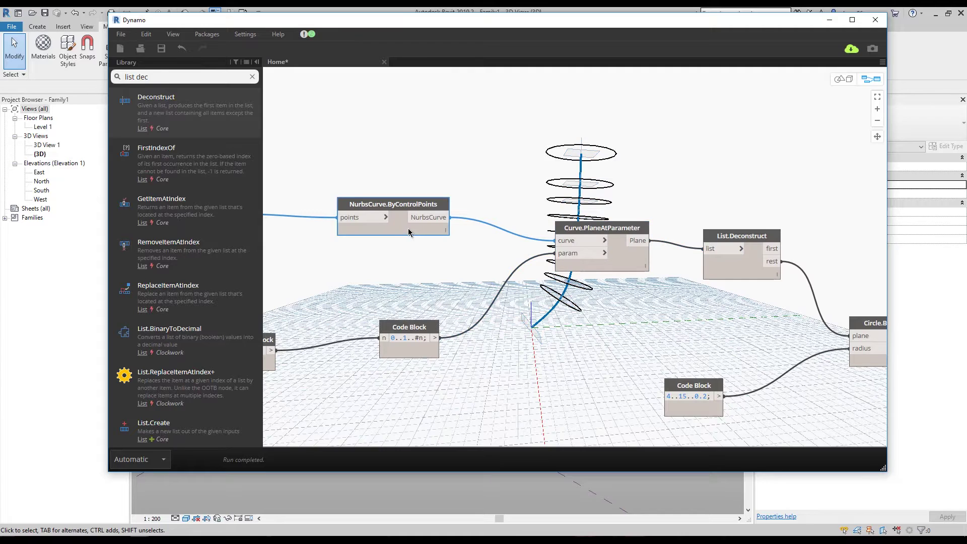
right_click(406, 228)
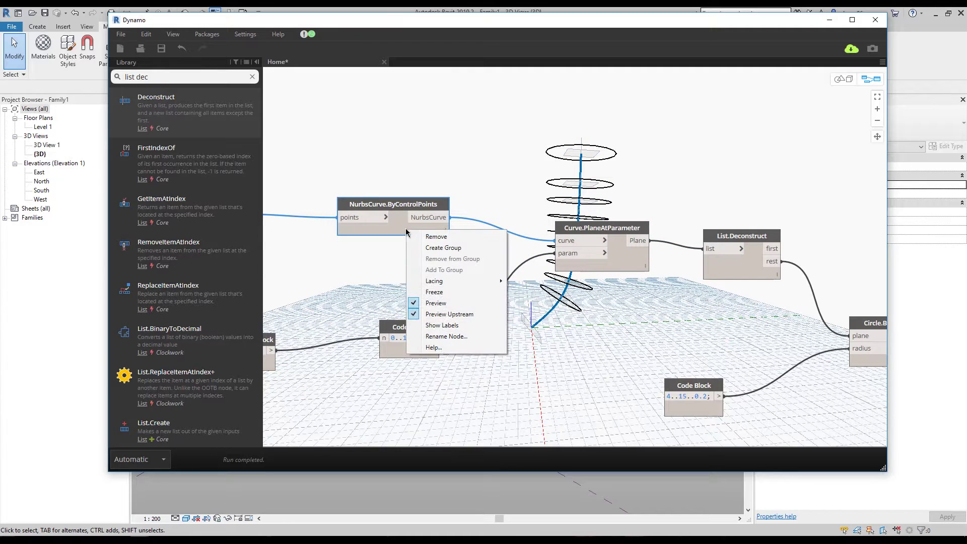
left_click(443, 303)
scroll(552, 323, "down", 2)
scroll(534, 297, "down", 2)
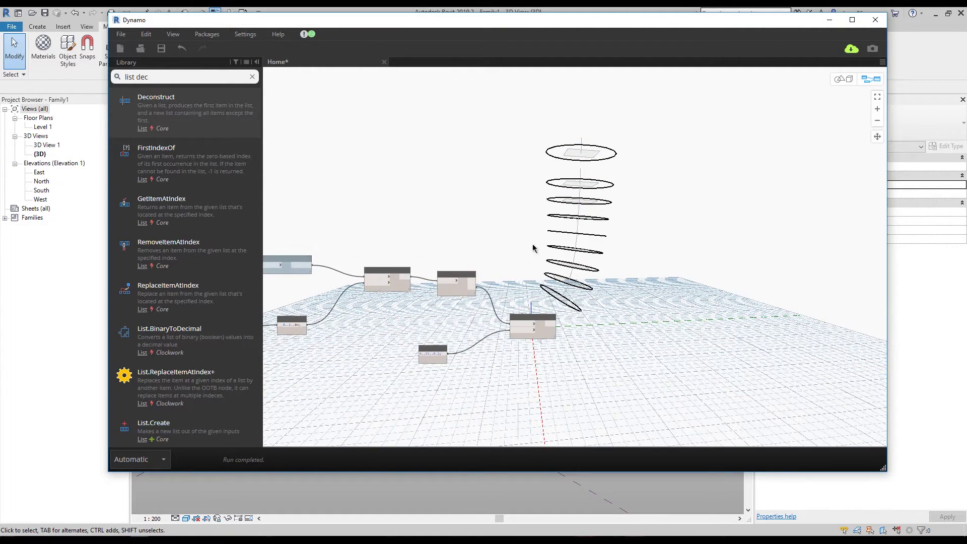
scroll(574, 316, "up", 4)
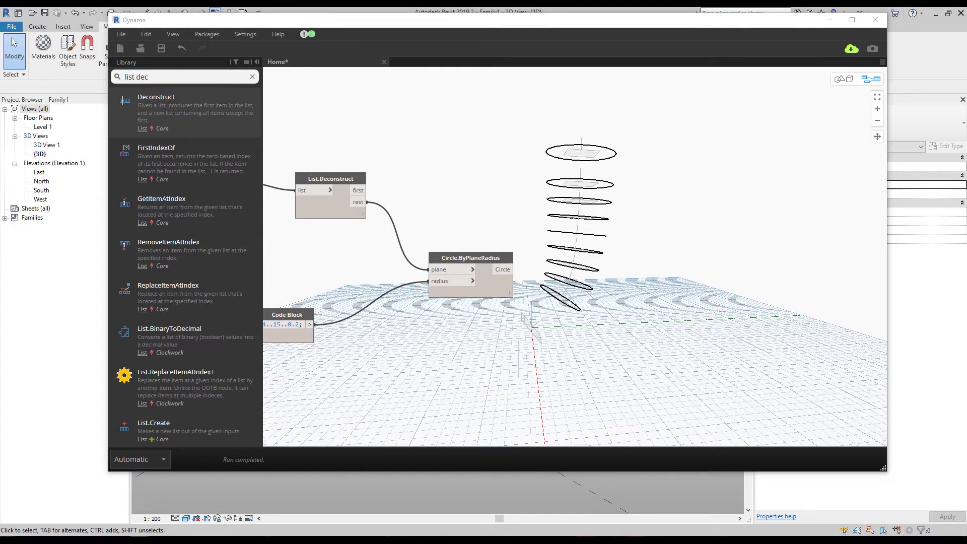
Briefly uncover the Revit 3D view behind the Dynamo window and set the graph's run mode to Manual.
left_click(562, 249)
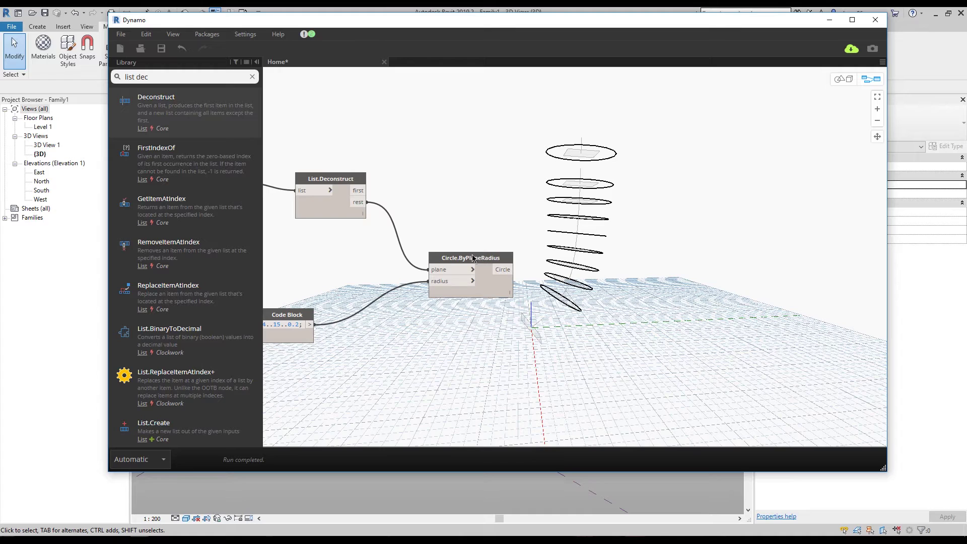
left_click_drag(473, 258, 475, 247)
left_click_drag(384, 21, 787, 172)
mouse_move(356, 277)
middle_mouse_down("shift")
mouse_move(367, 277)
mouse_move(353, 310)
mouse_move(383, 347)
mouse_move(373, 286)
middle_mouse_up("shift")
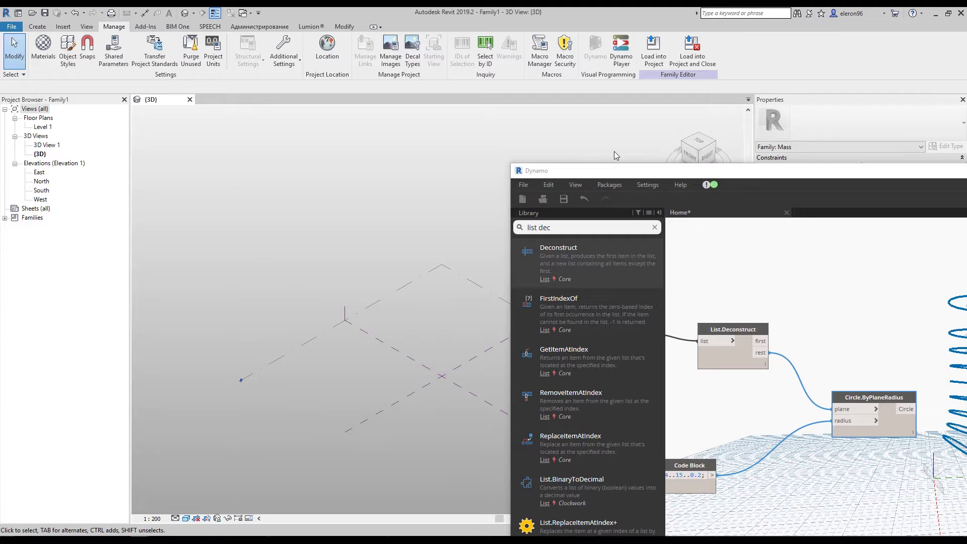
left_click_drag(619, 176, 224, 40)
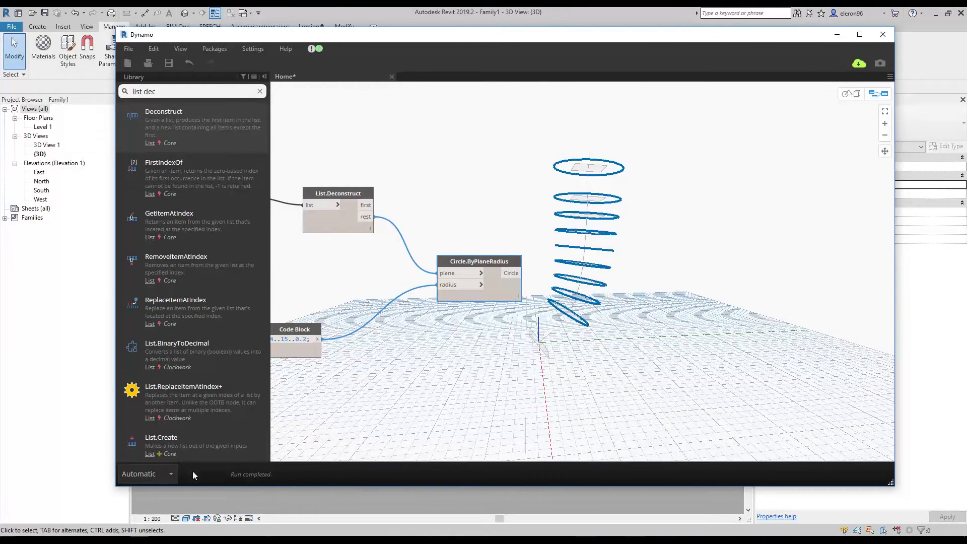
left_click(170, 474)
left_click(142, 496)
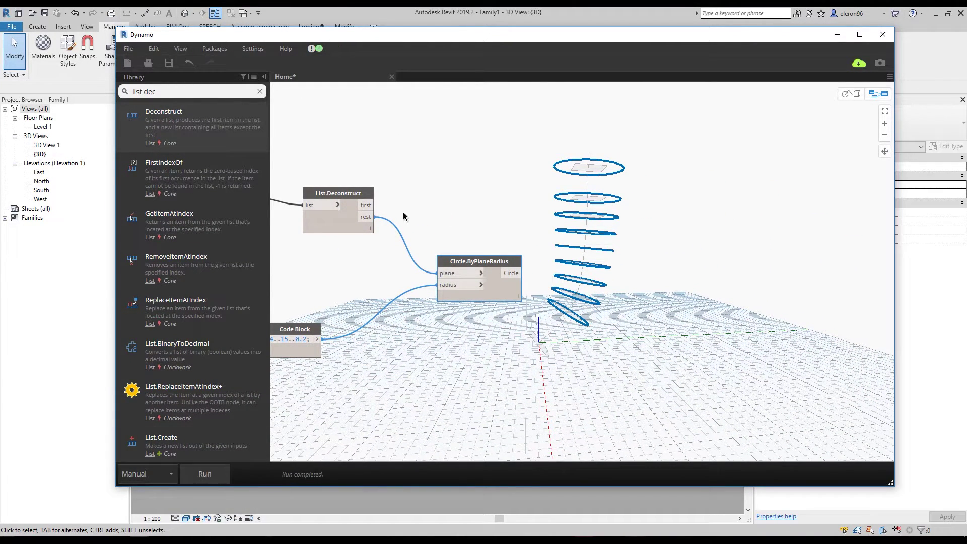
Examine the circles generated near the reference planes' intersection in the Revit 3D view, and return to the Dynamo graph.
left_click_drag(332, 38, 769, 83)
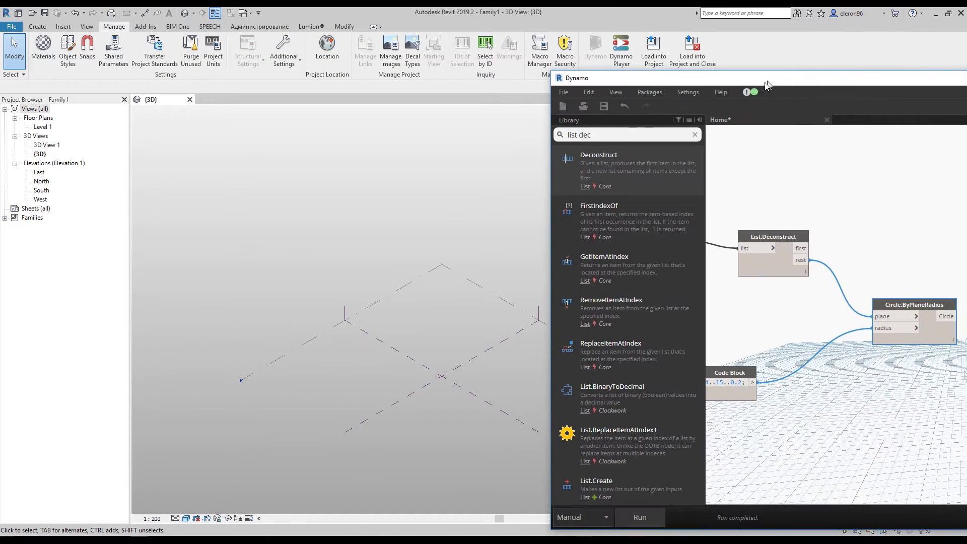
left_click(427, 397)
scroll(447, 397, "up", 5)
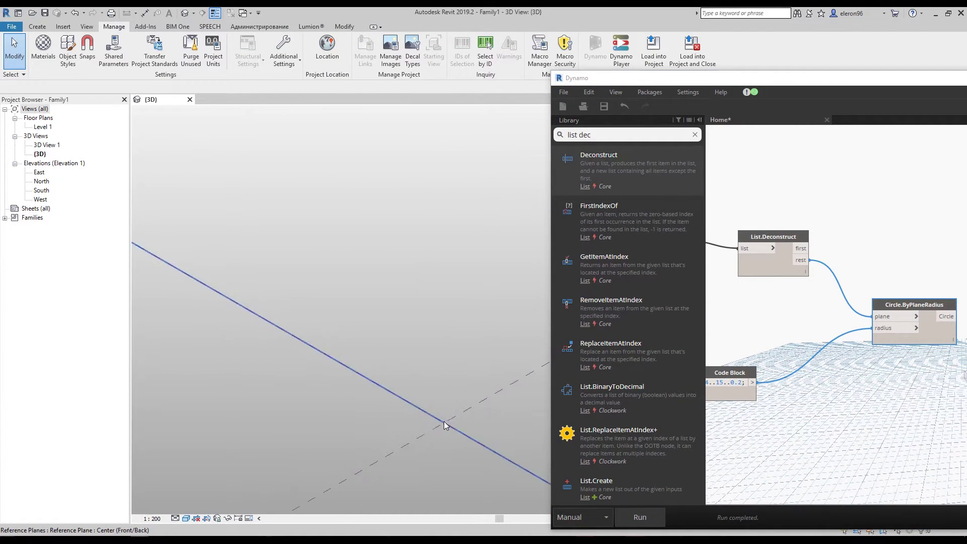
scroll(446, 423, "up", 5)
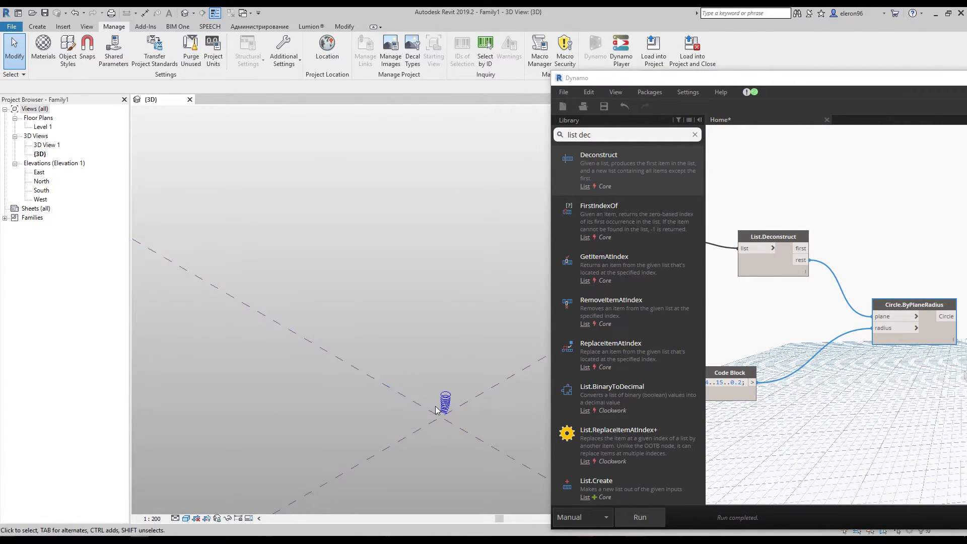
left_click_drag(656, 82, 153, 49)
Add a Surface.ByLoft (crossSections) node and connect the Circle output of Circle.ByPlaneRadius to its crossSections input.
left_click(508, 272)
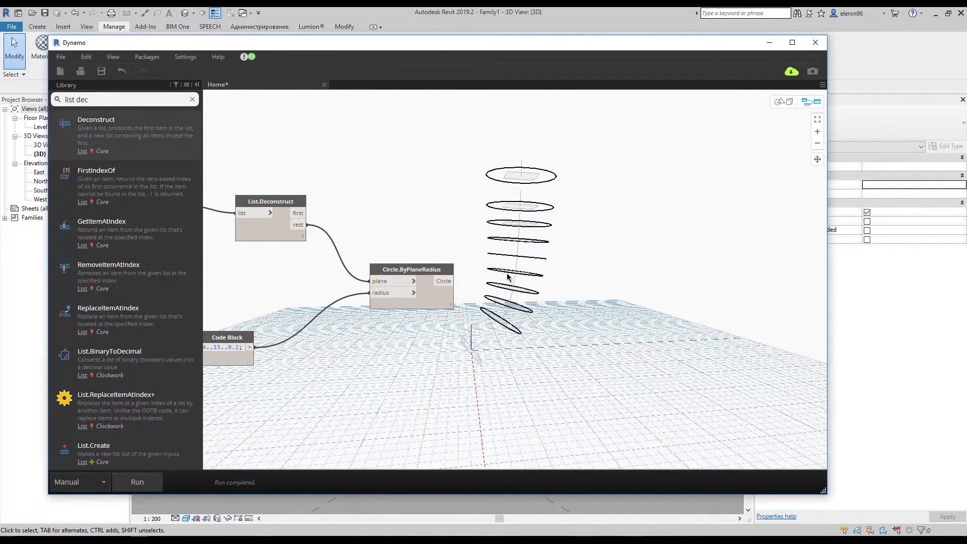
middle_click_drag(503, 292, 484, 271)
right_click(540, 250)
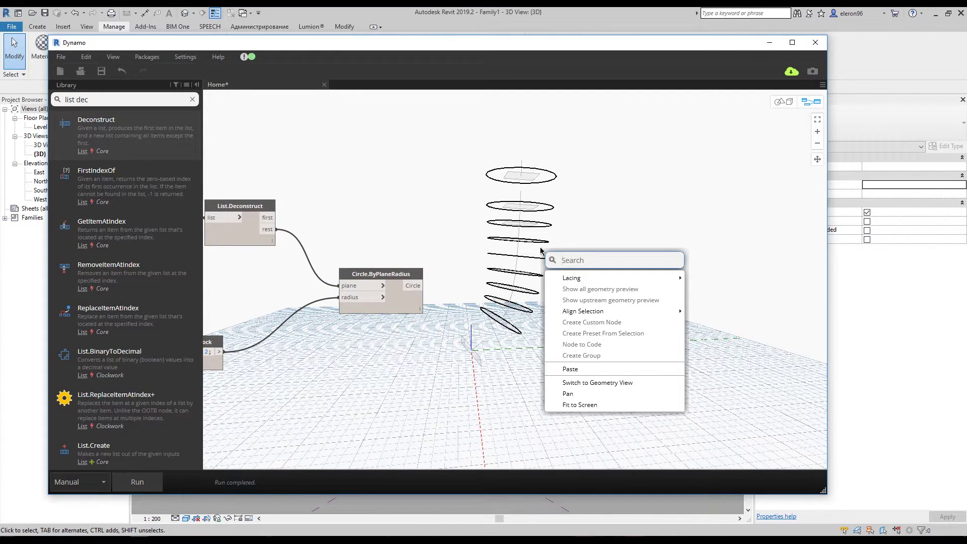
type("surface")
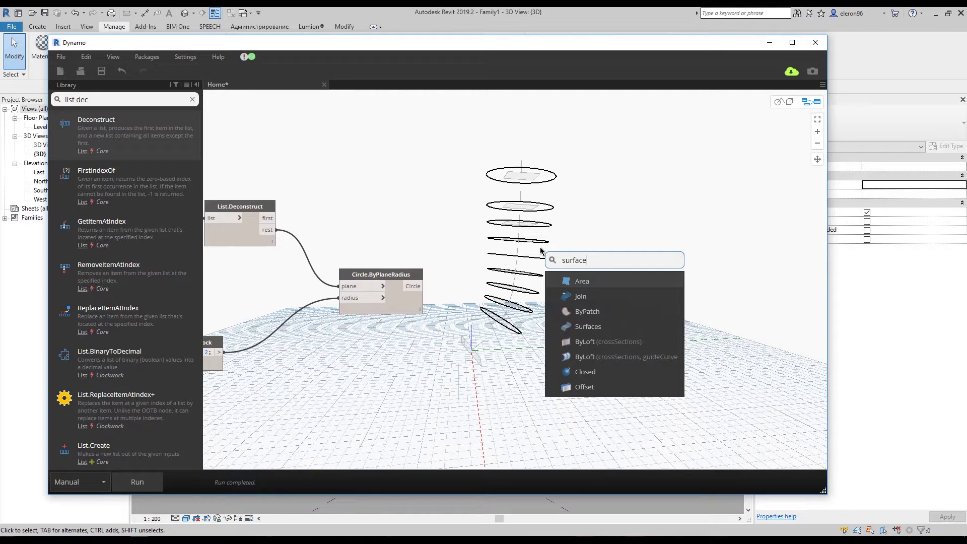
type(" by")
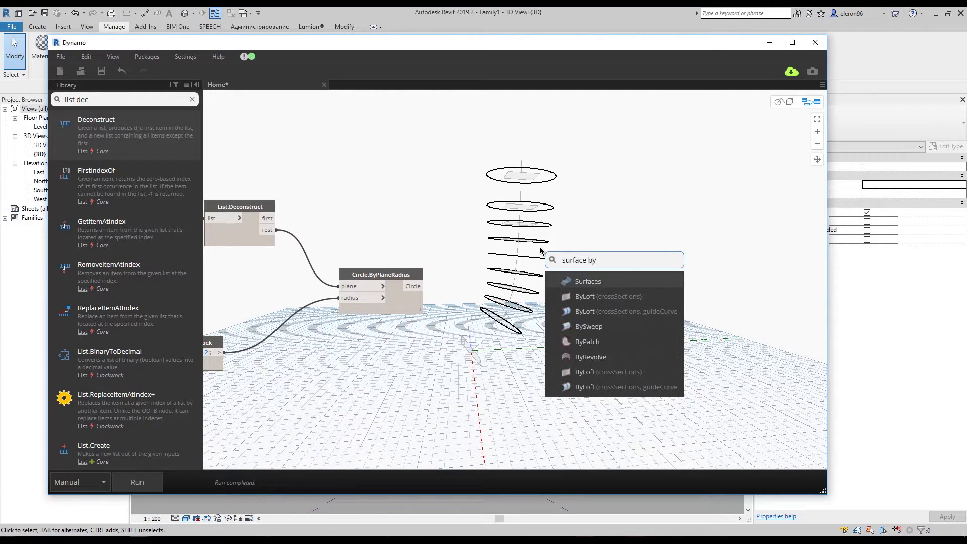
type(" loft")
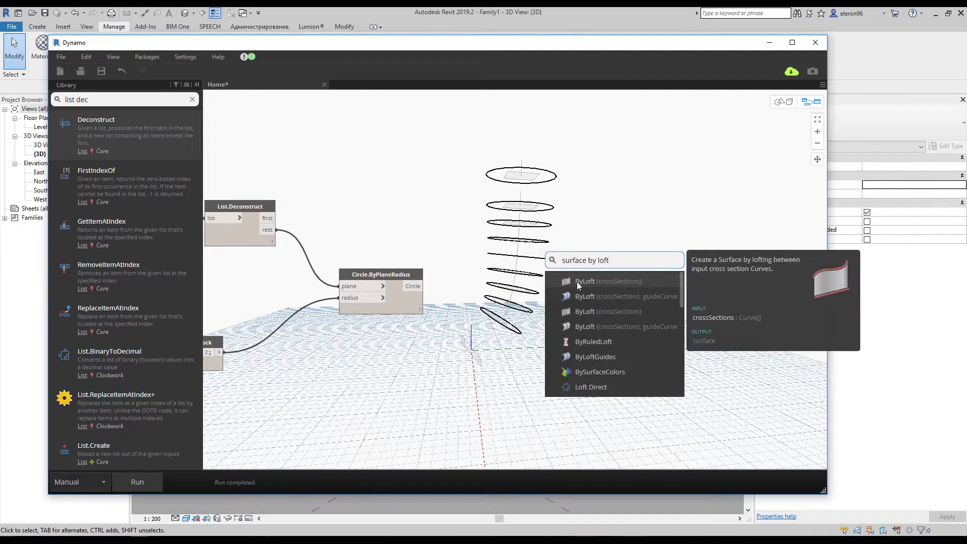
left_click(577, 282)
left_click_drag(632, 300, 568, 279)
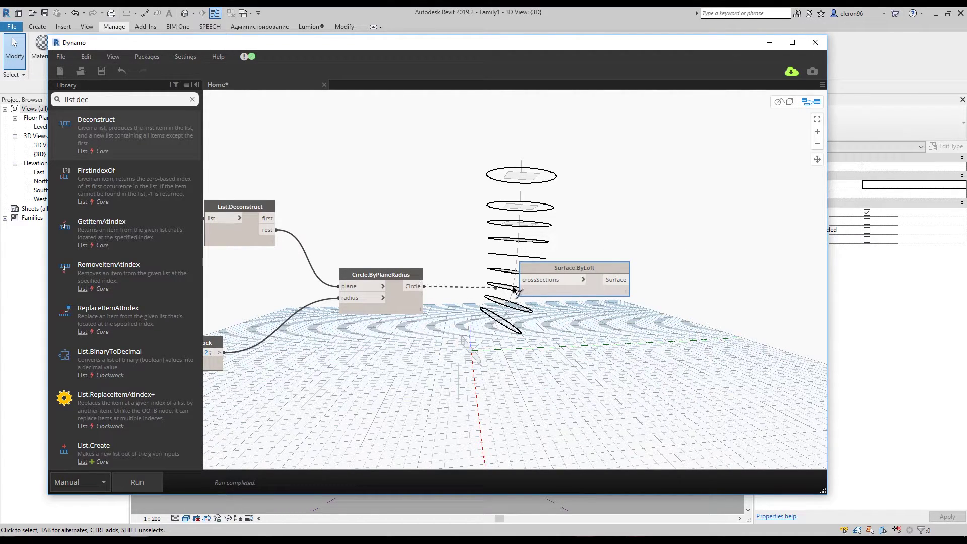
left_click_drag(425, 287, 521, 280)
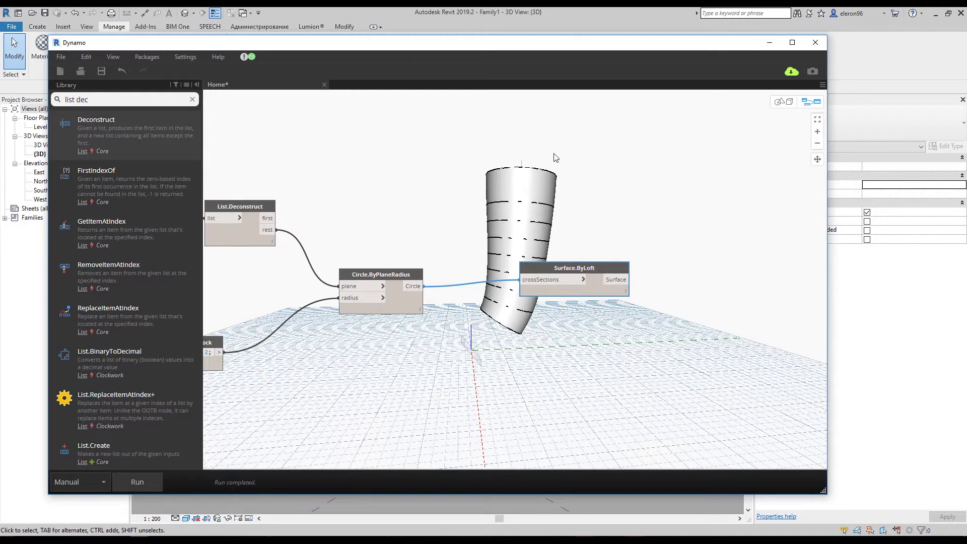
left_click_drag(560, 286, 551, 268)
Search the nodes for geometry scale and try a Vector.Scale node beside Surface.ByLoft.
middle_click_drag(603, 328, 517, 291)
right_click(575, 329)
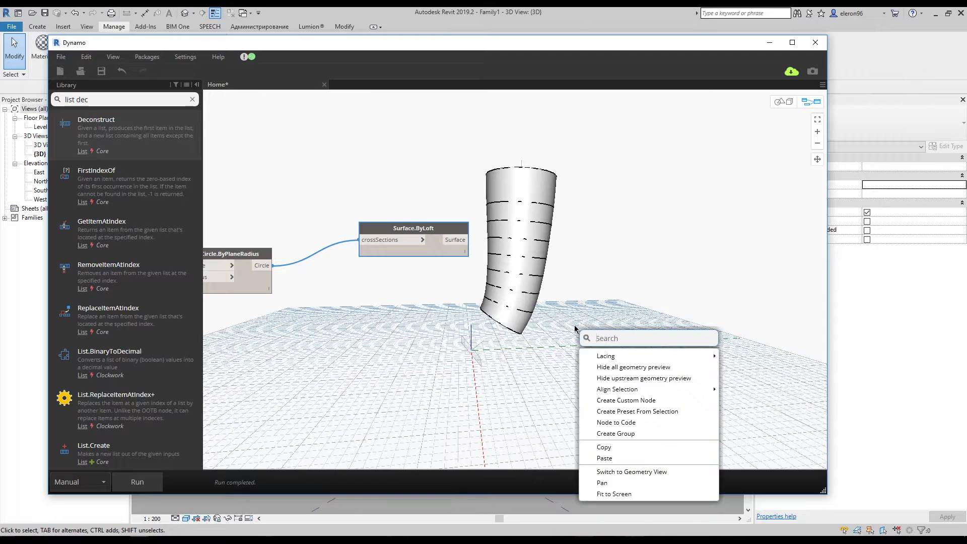
type("geo")
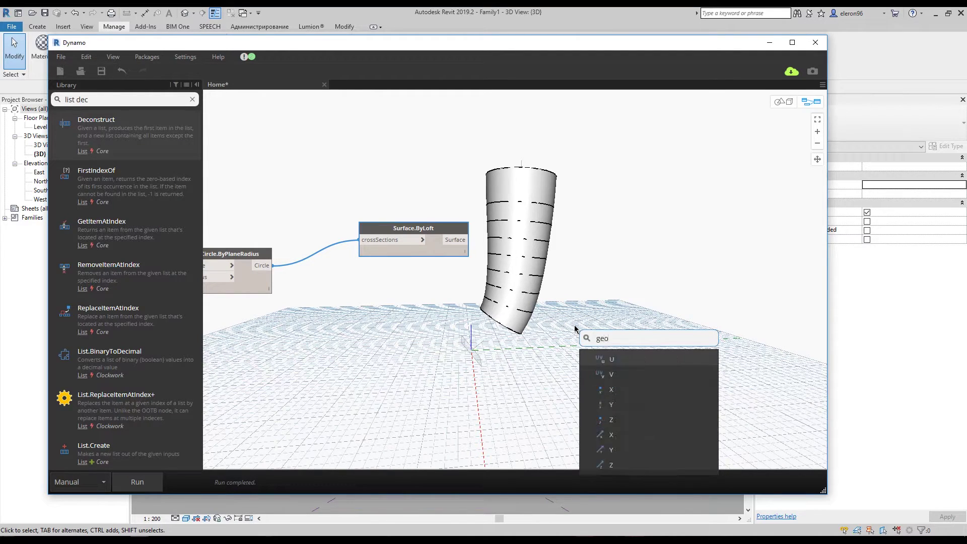
type("metry scale")
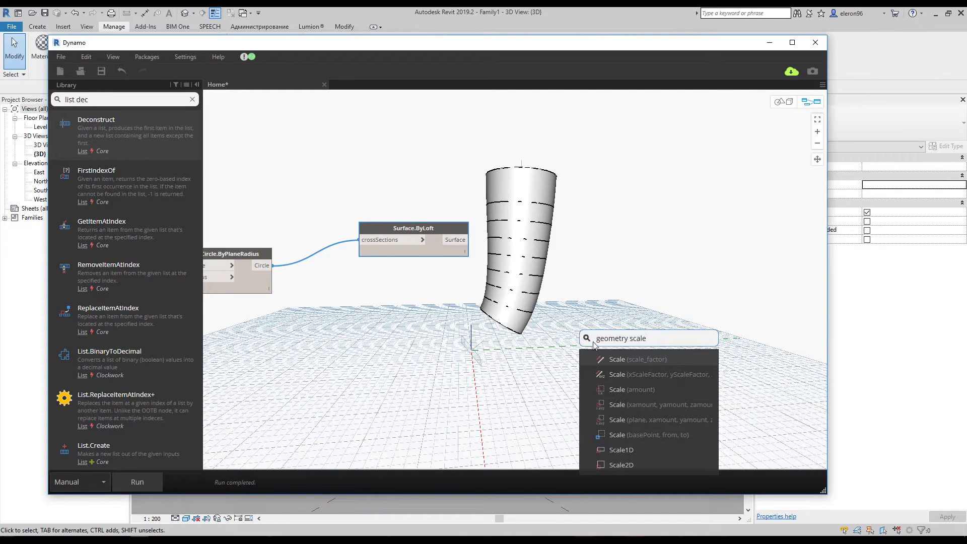
left_click(626, 364)
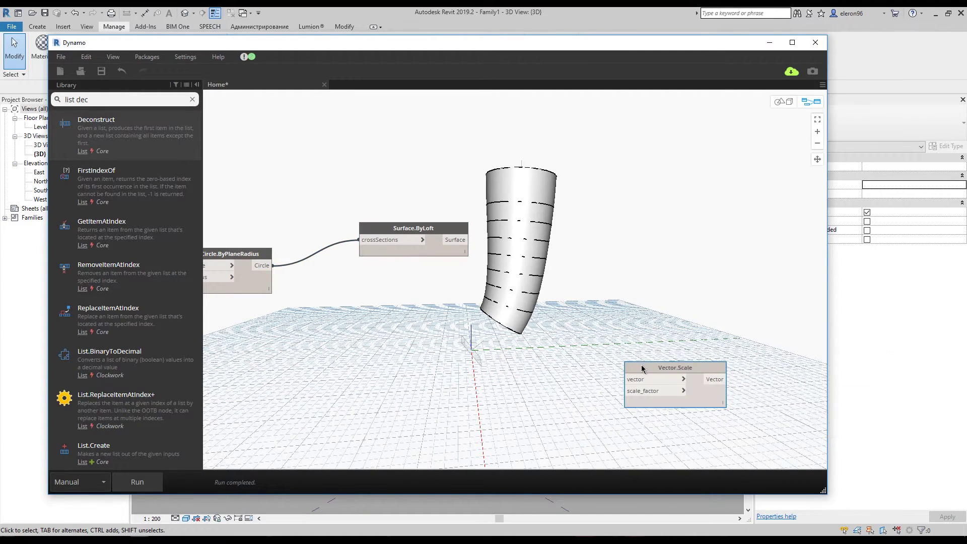
left_click_drag(643, 369, 559, 252)
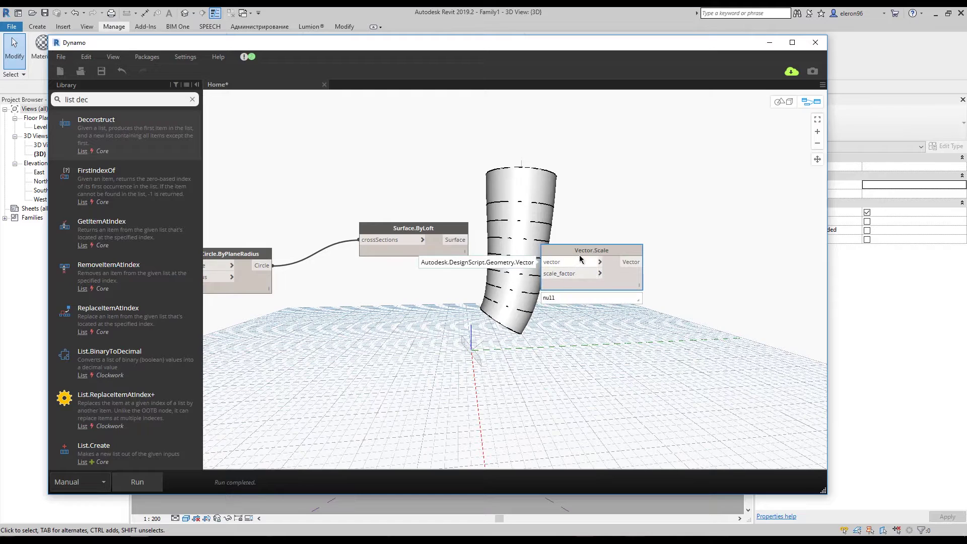
key("Delete")
Search the node library for "scale geometr".
left_click(76, 100)
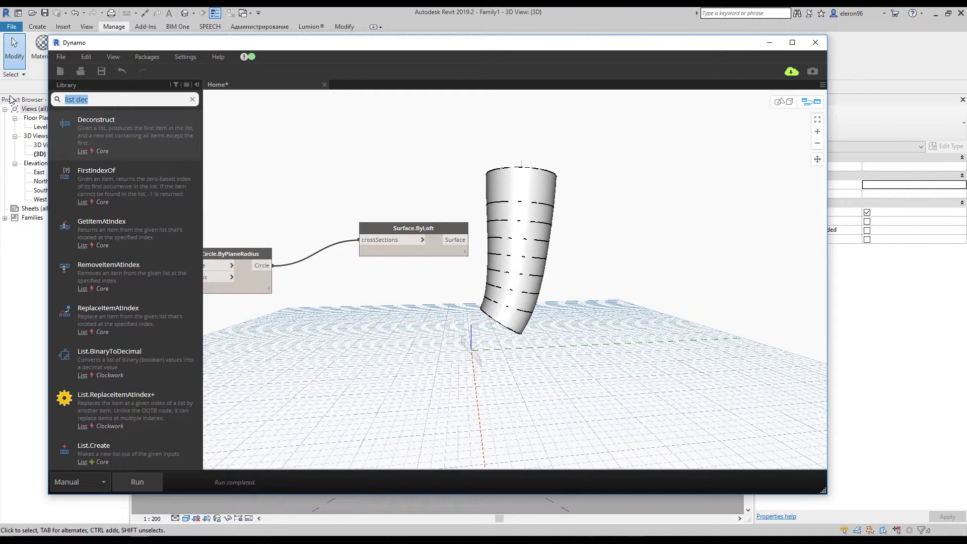
key("BackSpace")
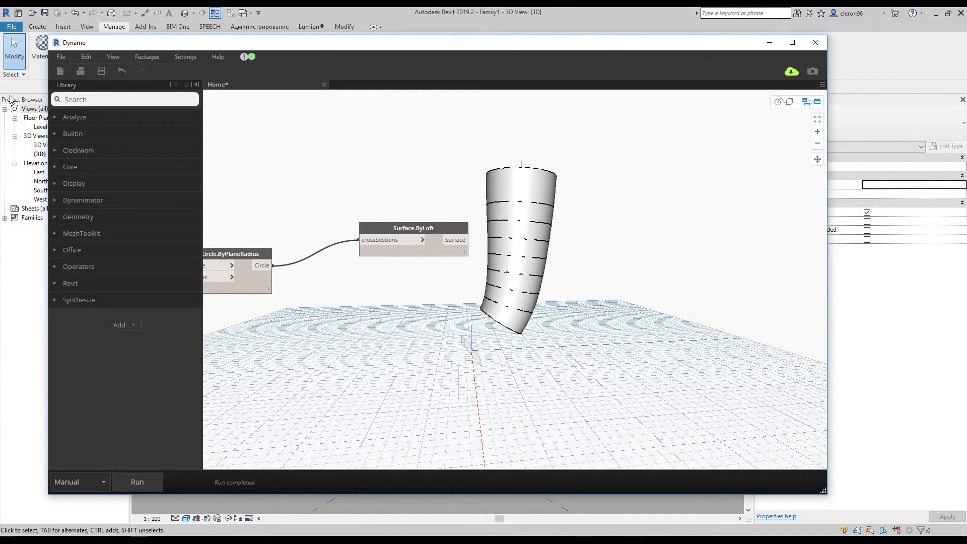
type("scale geometr")
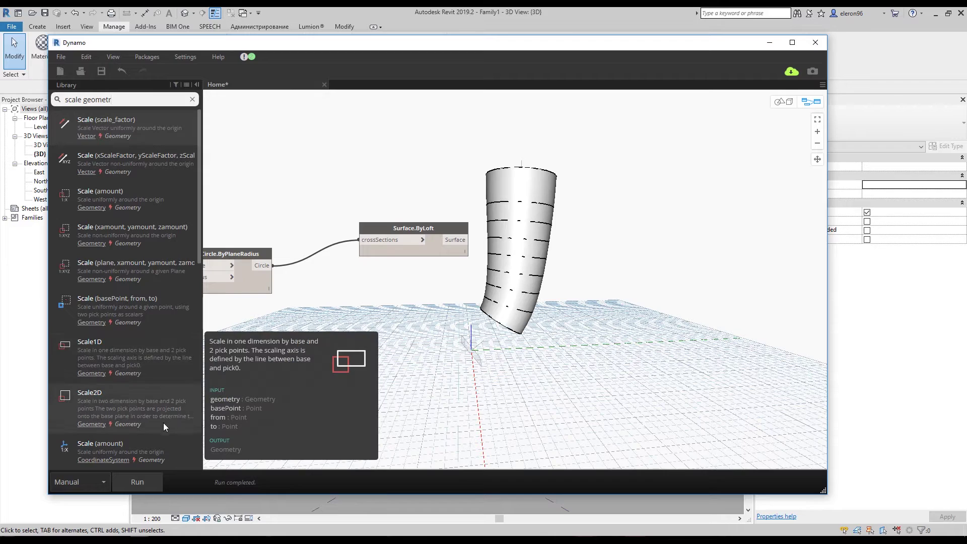
Try the CoordinateSystem.Scale (amount) node for scaling the lofted surface.
left_click(106, 448)
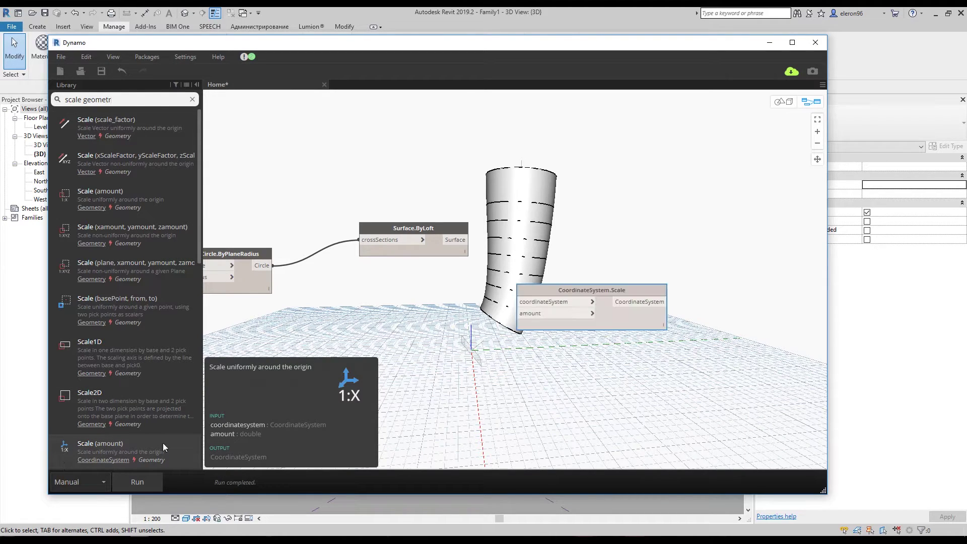
left_click_drag(539, 296, 552, 298)
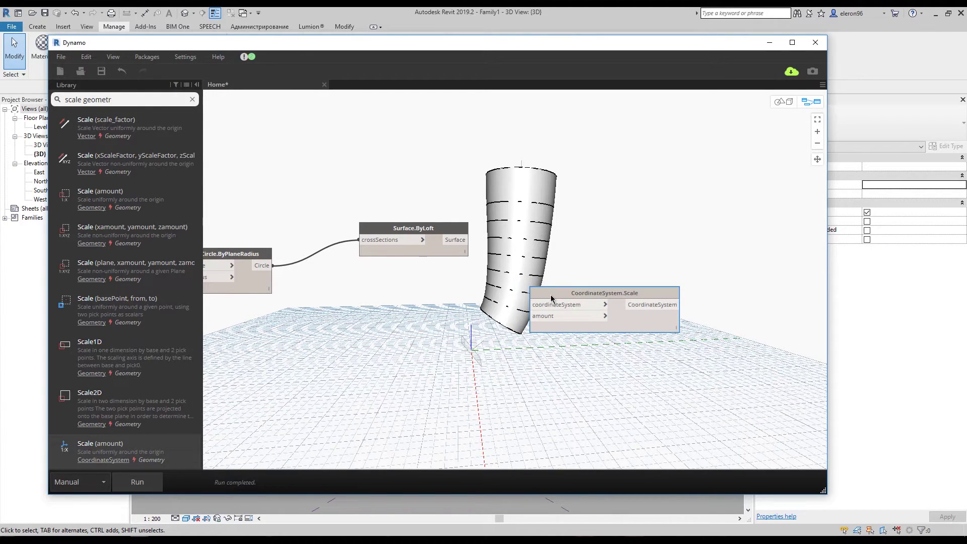
key("Delete")
Try the CoordinateSystem.Scale (basePoint, from, to) and Vector.Scale (scale_factor) nodes for scaling the lofted surface.
scroll(156, 349, "down", 3)
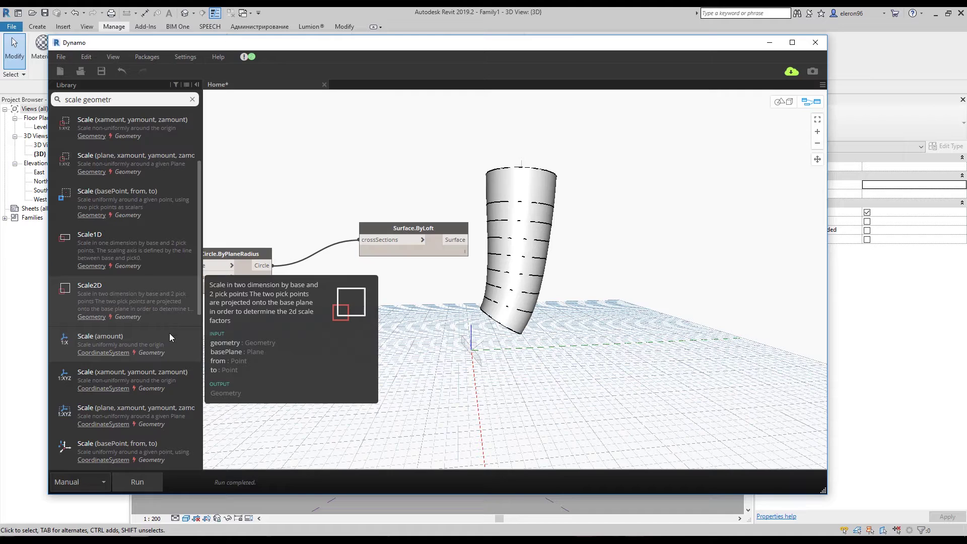
left_click(192, 445)
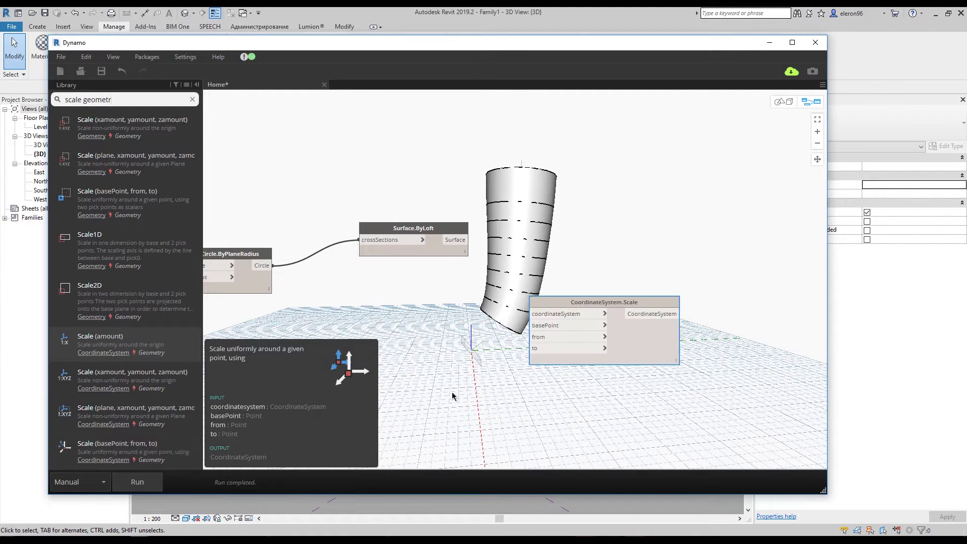
key("Delete")
scroll(126, 358, "down", 5)
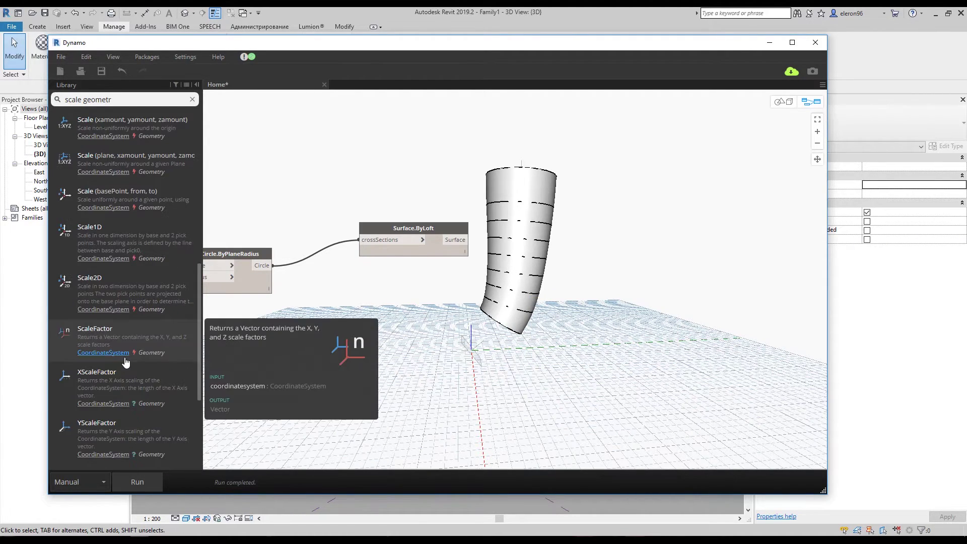
scroll(126, 358, "up", 10)
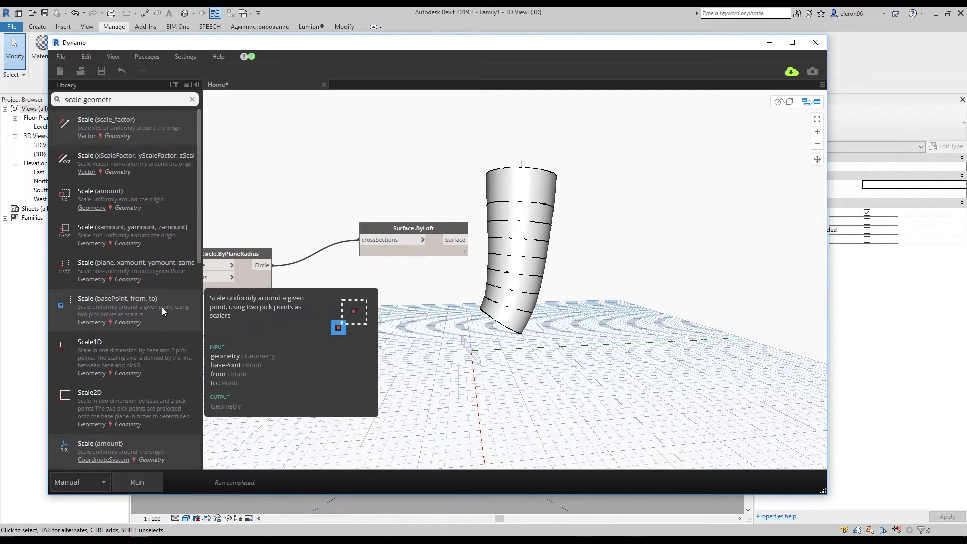
left_click_drag(164, 122, 584, 340)
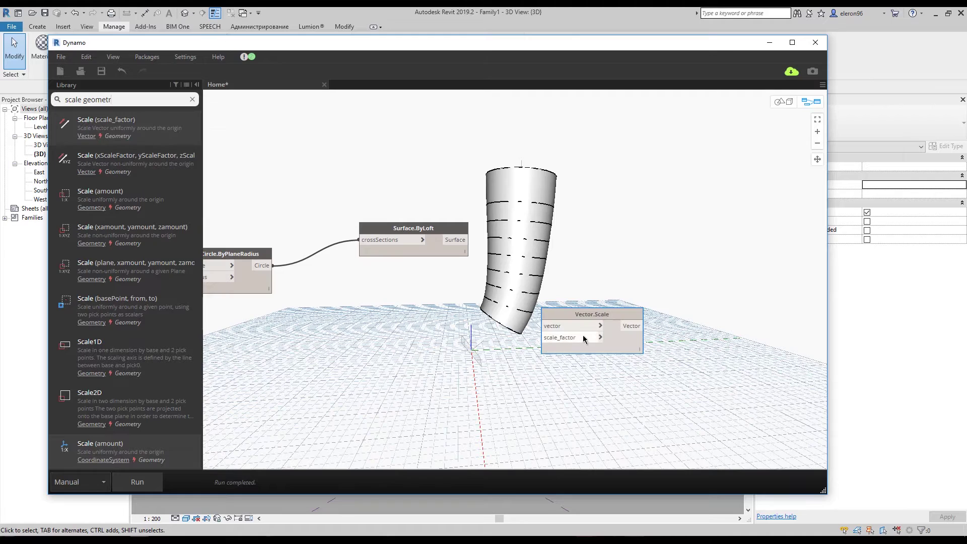
key("Delete")
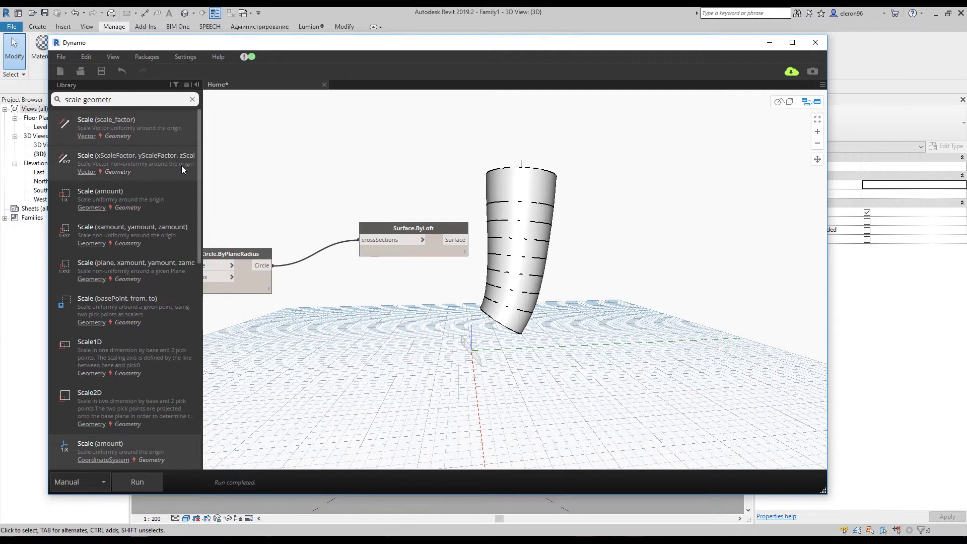
Add a Geometry.Scale (amount) node and connect the Surface output of Surface.ByLoft to its geometry input.
left_click(158, 194)
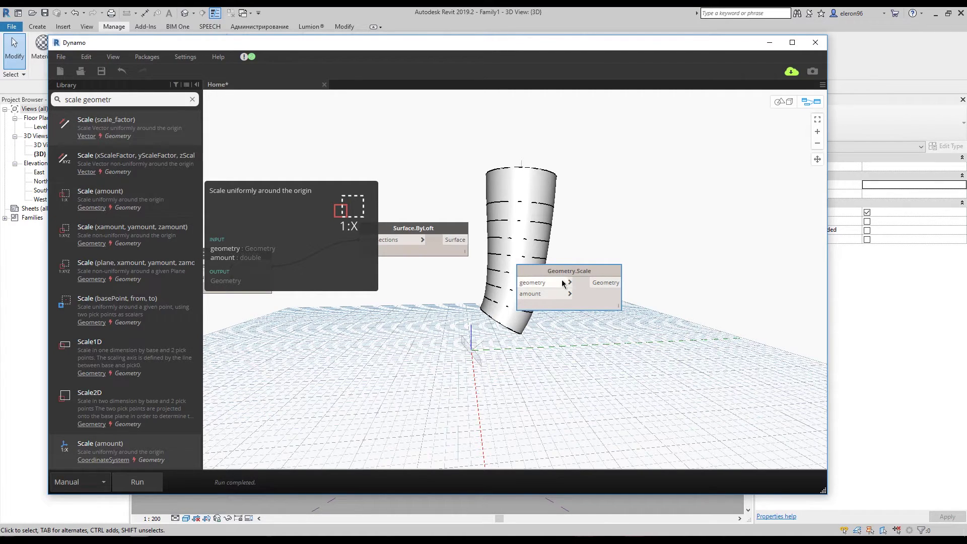
left_click_drag(569, 278, 593, 280)
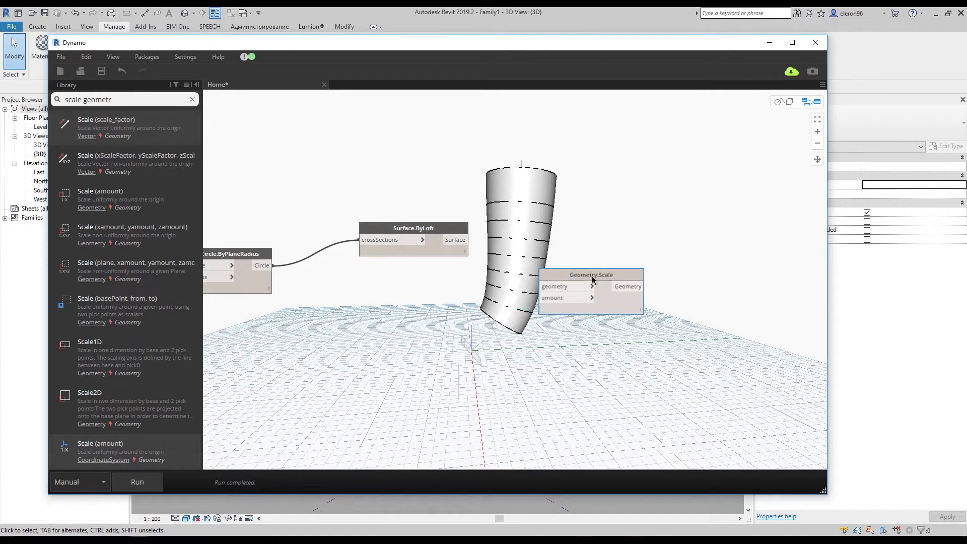
left_click(466, 240)
left_click(592, 286)
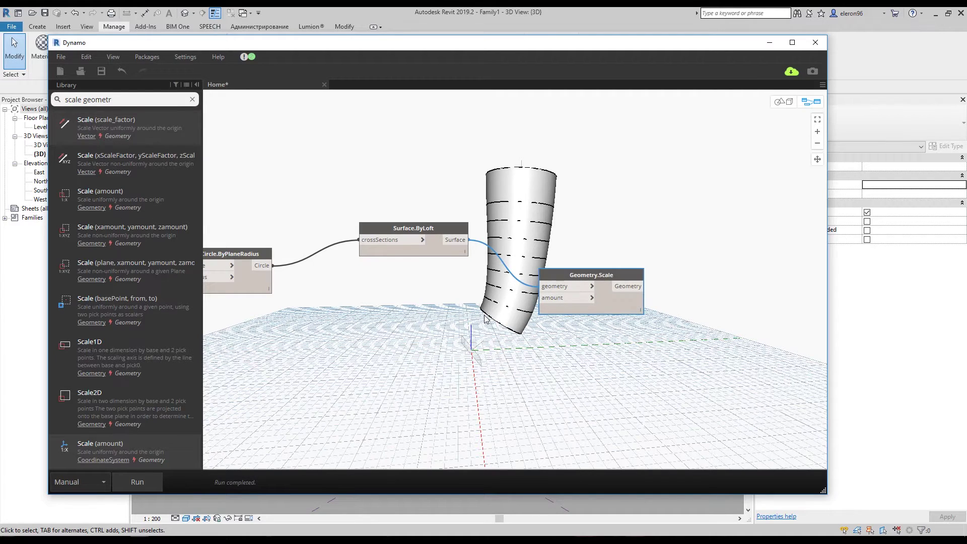
Add a Code Block with the value 1000, connect it to the amount input of Geometry.Scale and run the script.
double_click(372, 340)
type("1000")
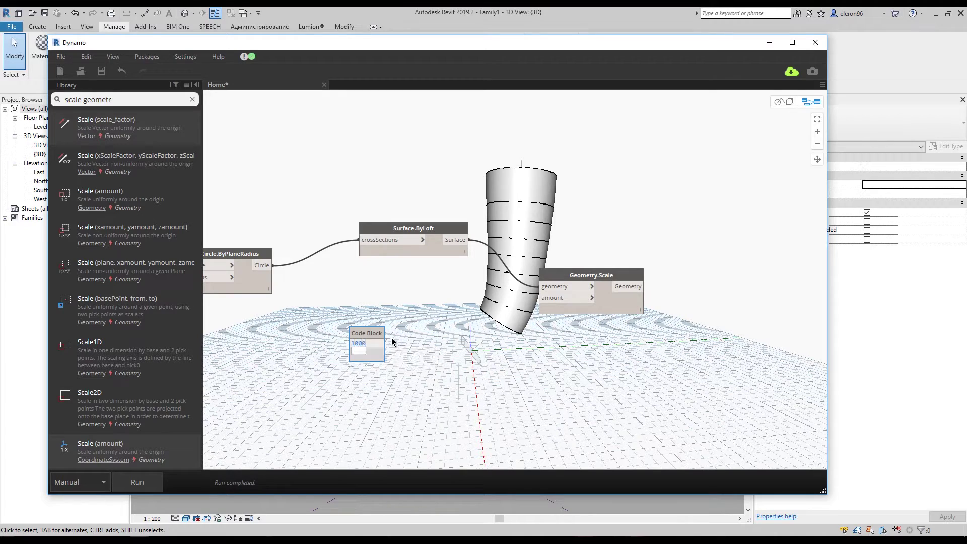
left_click(449, 374)
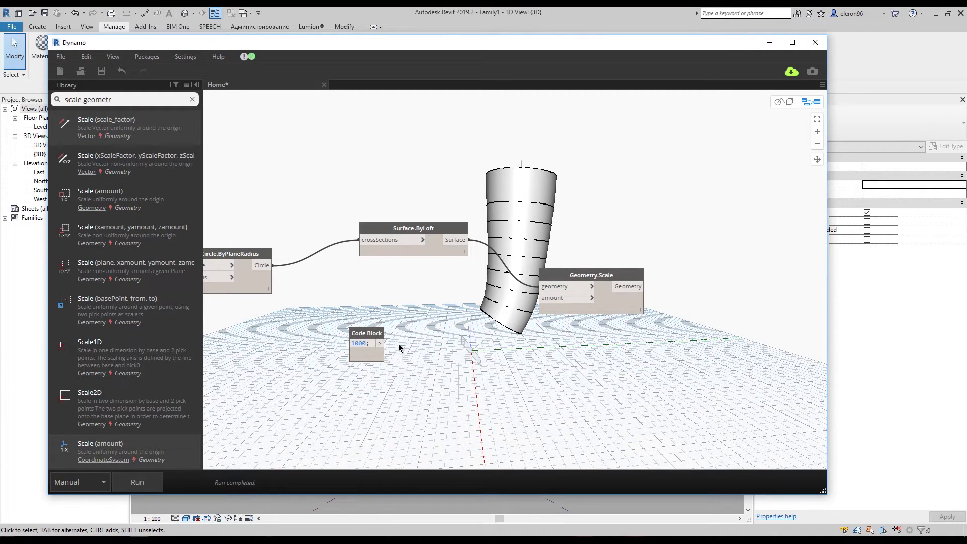
left_click_drag(380, 343, 554, 298)
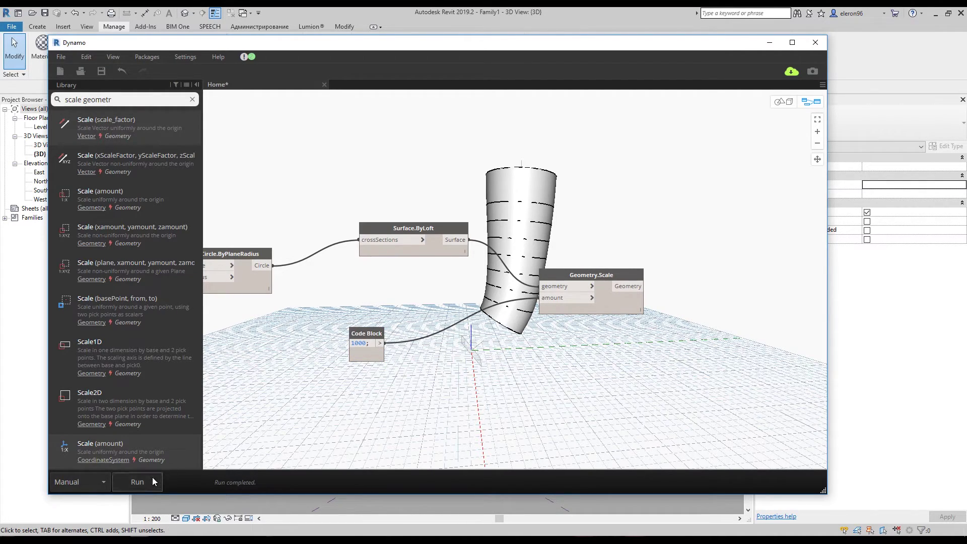
Examine the scaled surface in the Dynamo background preview.
left_click(779, 102)
scroll(660, 258, "down", 5)
scroll(640, 263, "down", 3)
scroll(554, 244, "up", 2)
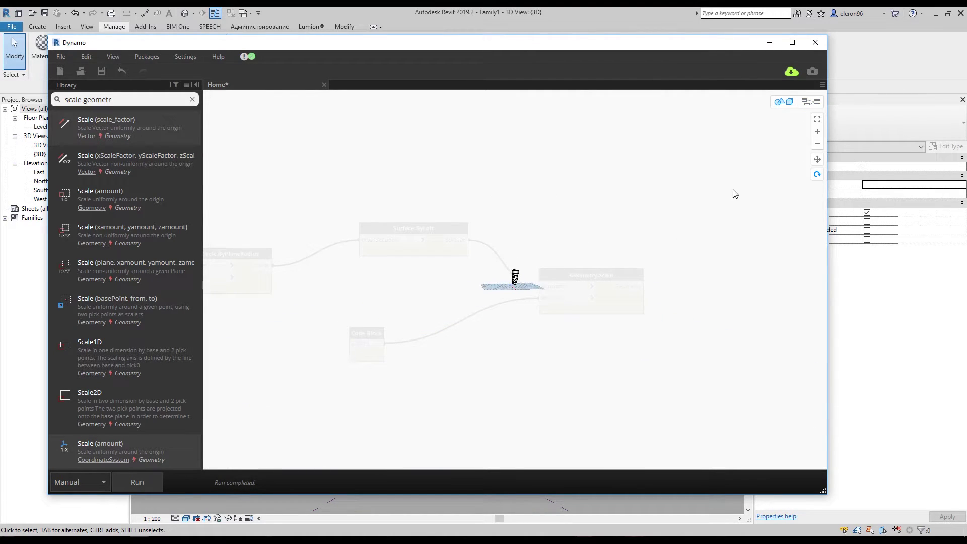
scroll(658, 268, "up", 5)
right_click_drag(653, 270, 765, 180)
left_click(809, 102)
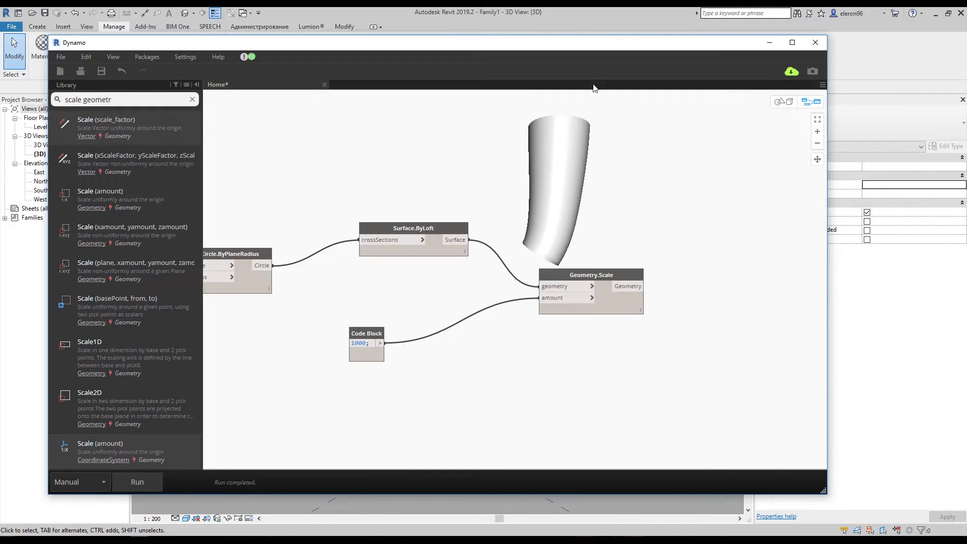
Compare the size and placement of the tower in the Revit 3D view.
left_click_drag(528, 45, 902, 77)
scroll(353, 308, "down", 3)
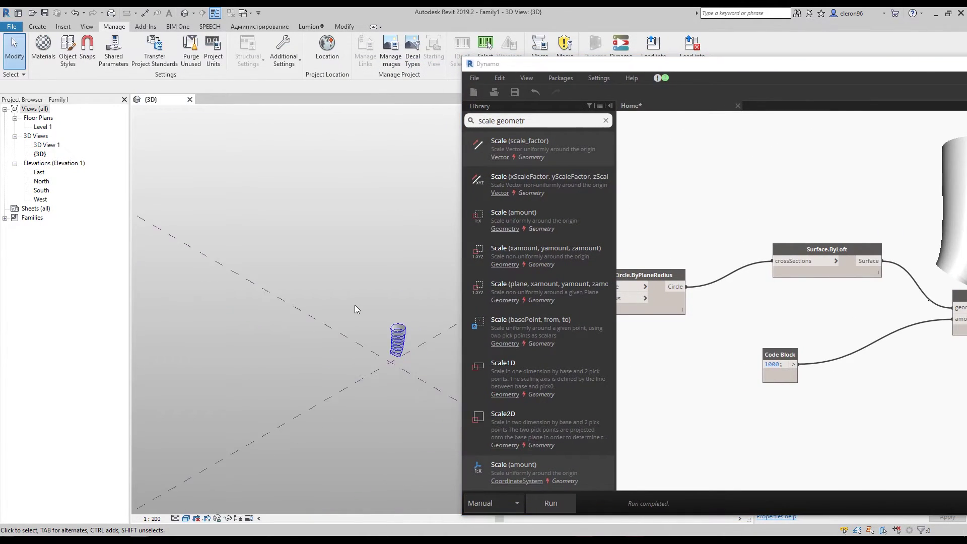
scroll(353, 328, "up", 8)
scroll(355, 343, "down", 5)
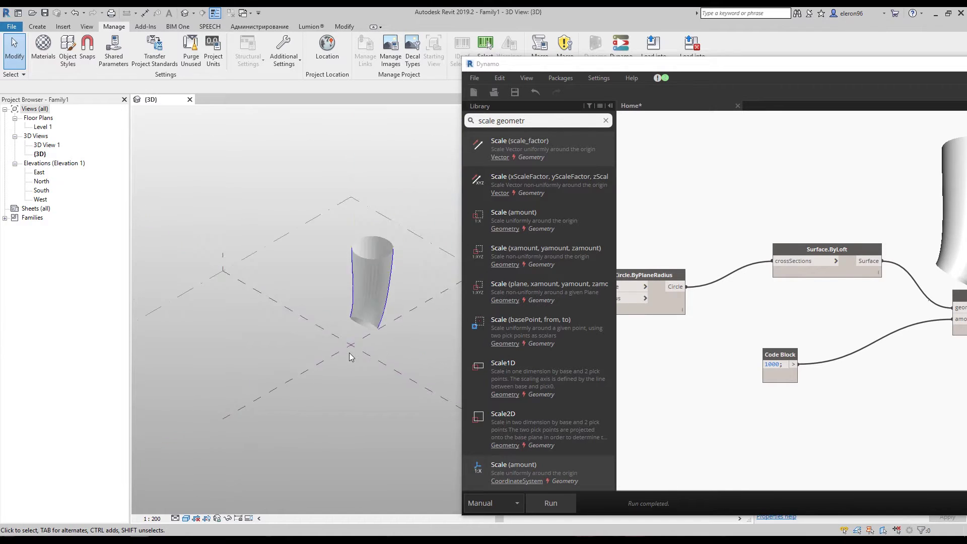
scroll(386, 328, "up", 3)
left_click_drag(669, 67, 312, 49)
Add an ImportInstance.ByGeometry node, connect the Geometry output of Geometry.Scale to its geometry input and run the script.
middle_click_drag(686, 293, 519, 263)
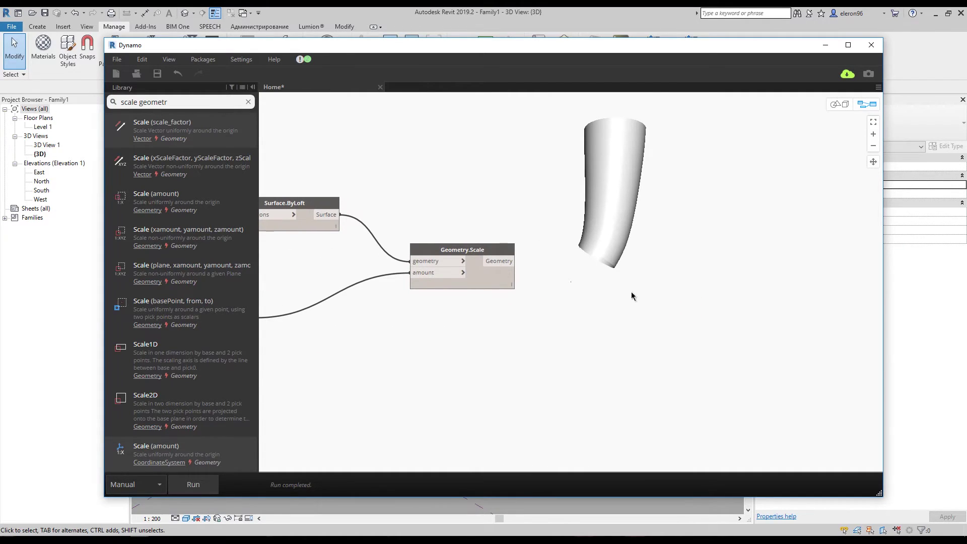
left_click_drag(497, 257, 500, 255)
left_click(158, 102)
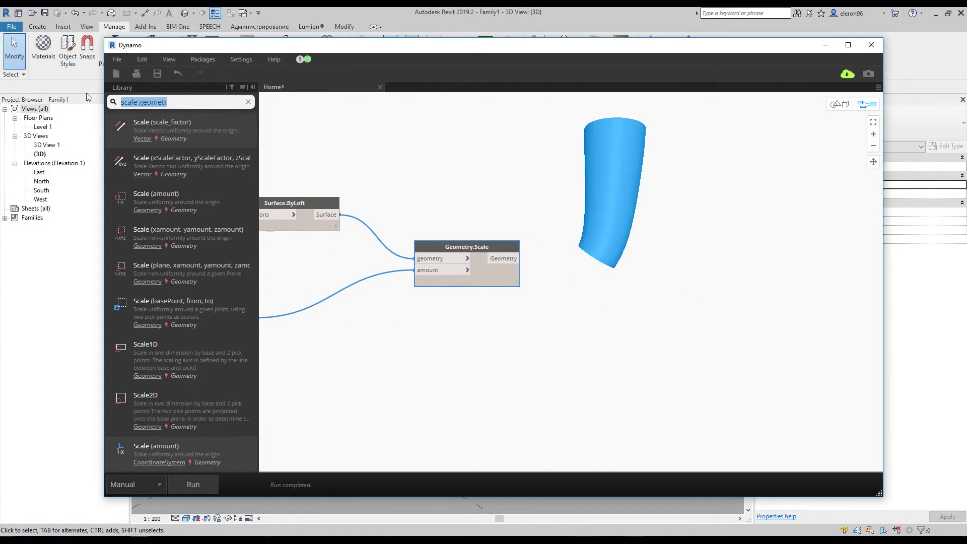
type("i")
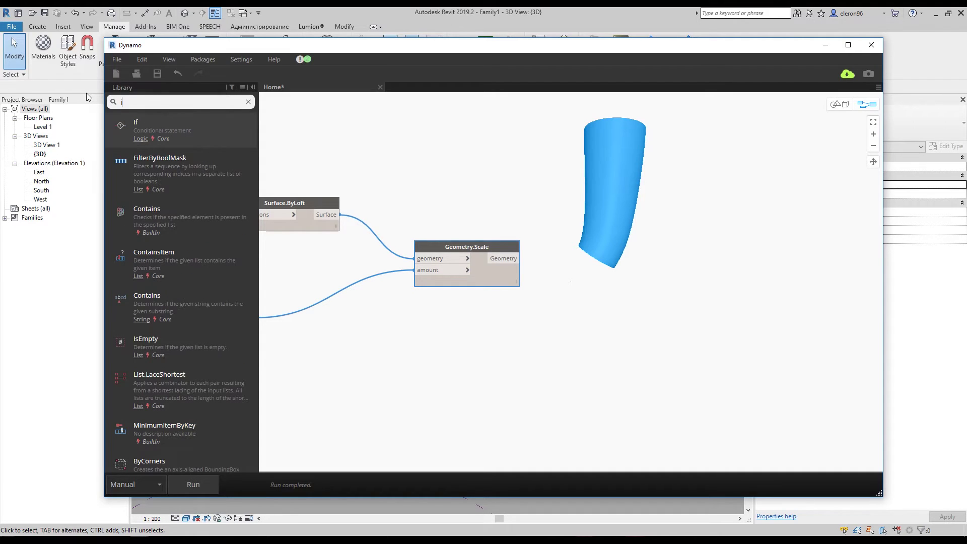
type("mport")
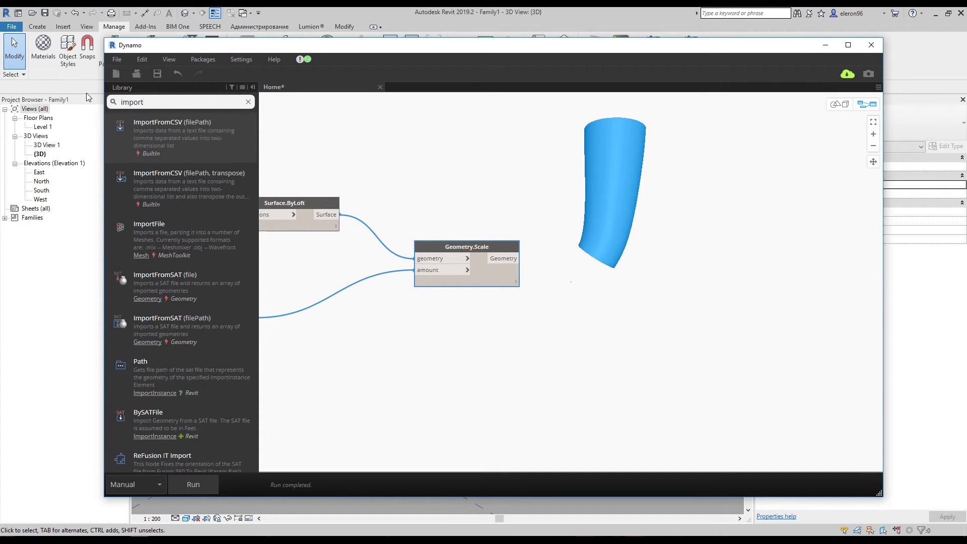
type(" insta")
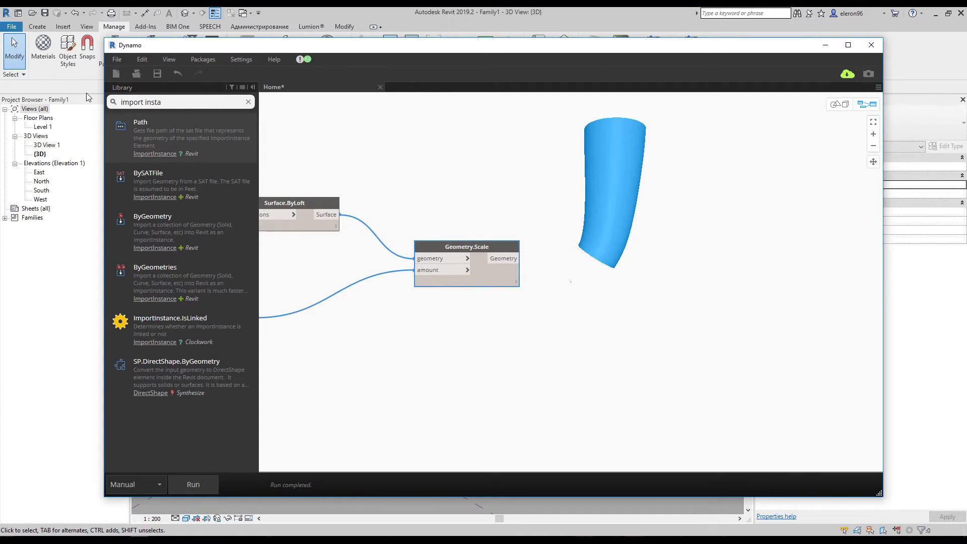
left_click(234, 237)
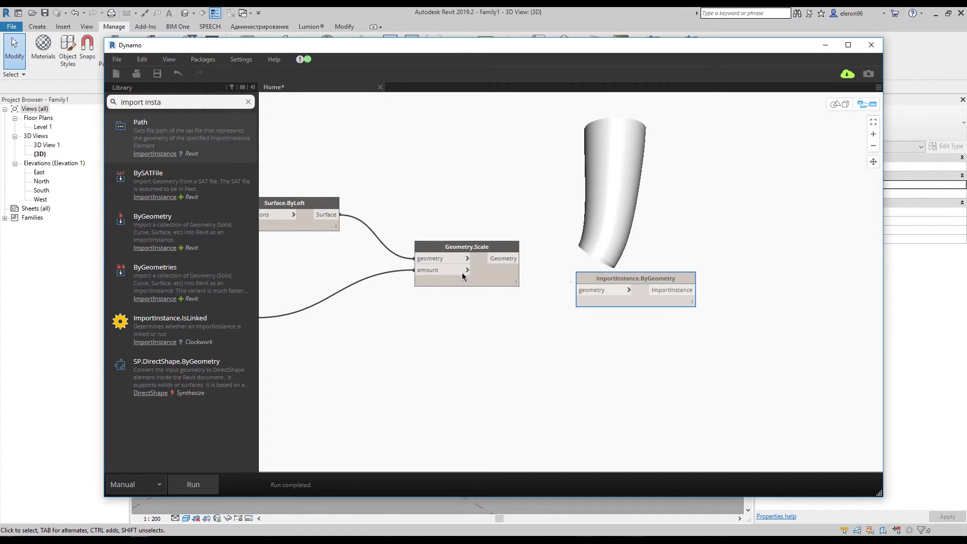
left_click_drag(504, 259, 594, 290)
left_click(194, 485)
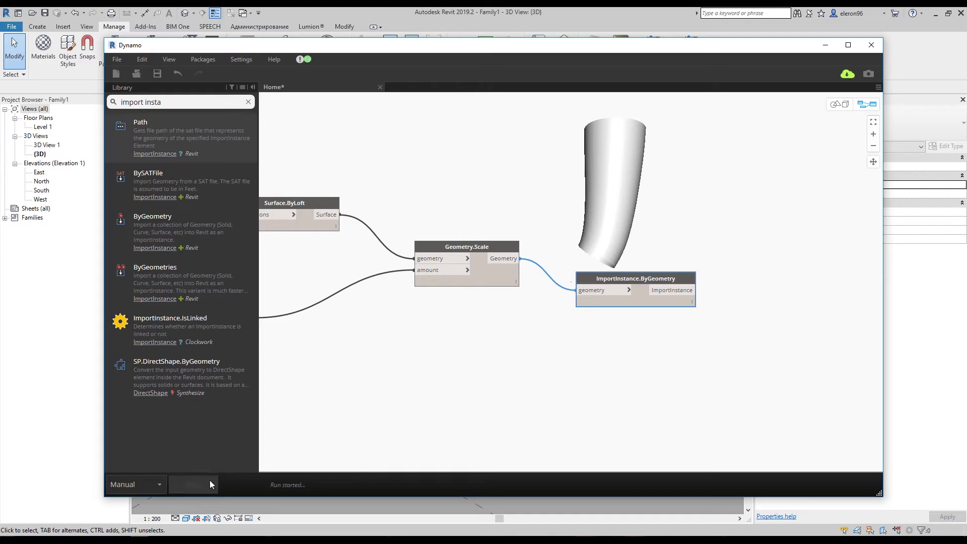
Switch to Revit and divide the front face of the imported tower with Divide Surface.
left_click(827, 49)
left_click(320, 320)
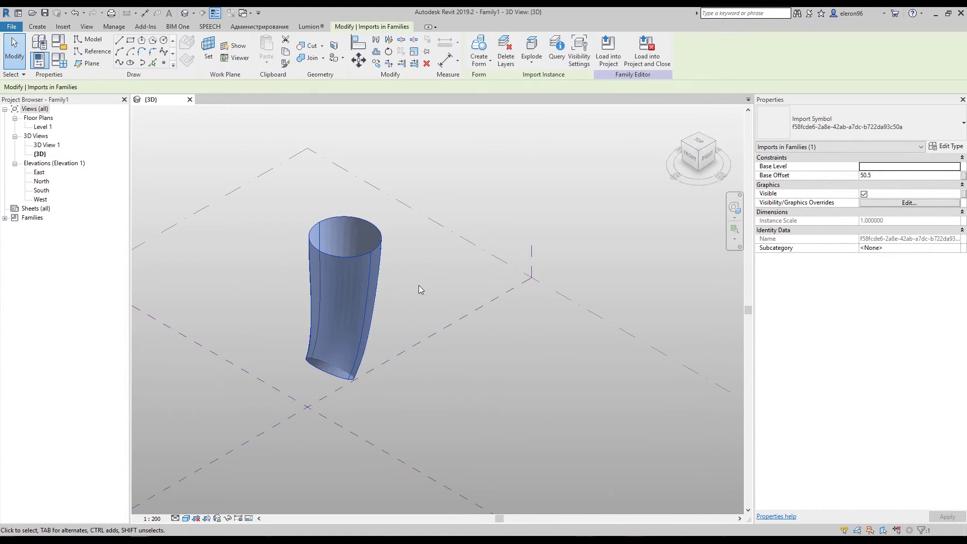
left_click(415, 283)
left_click(335, 293)
left_click(452, 277)
key("Tab")
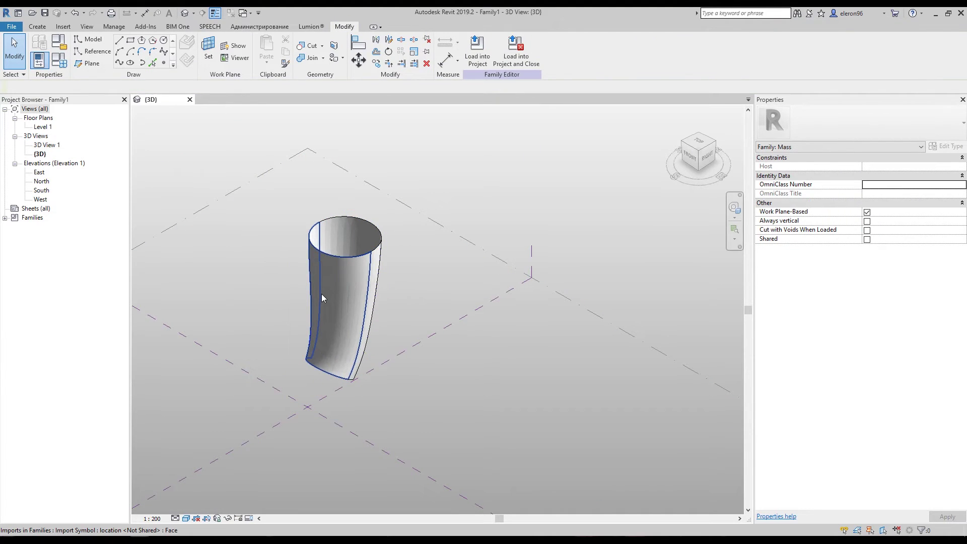
left_click(321, 294)
left_click(508, 50)
left_click(444, 261)
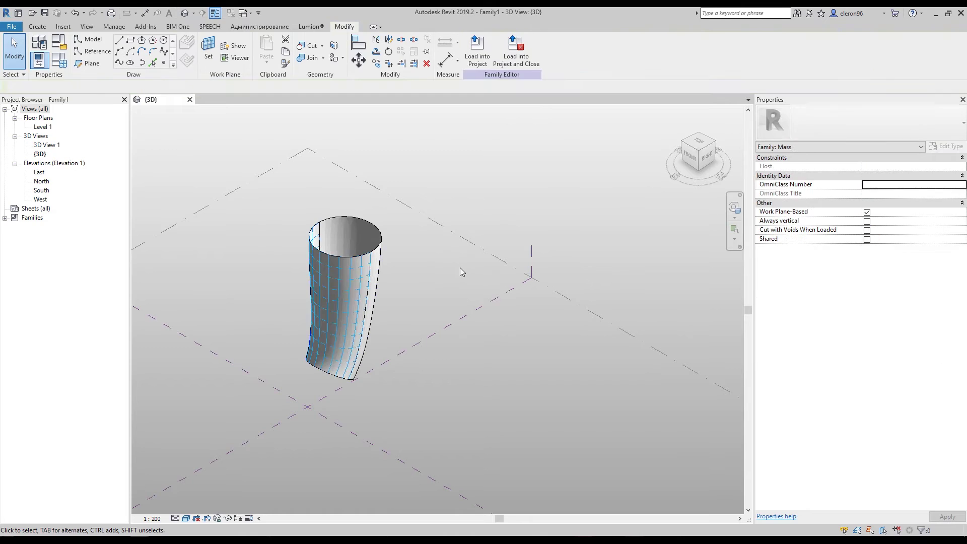
Divide the remaining undivided face of the tower and check the grid all around it.
middle_click_drag(456, 268, 373, 272, "shift")
left_click(377, 300)
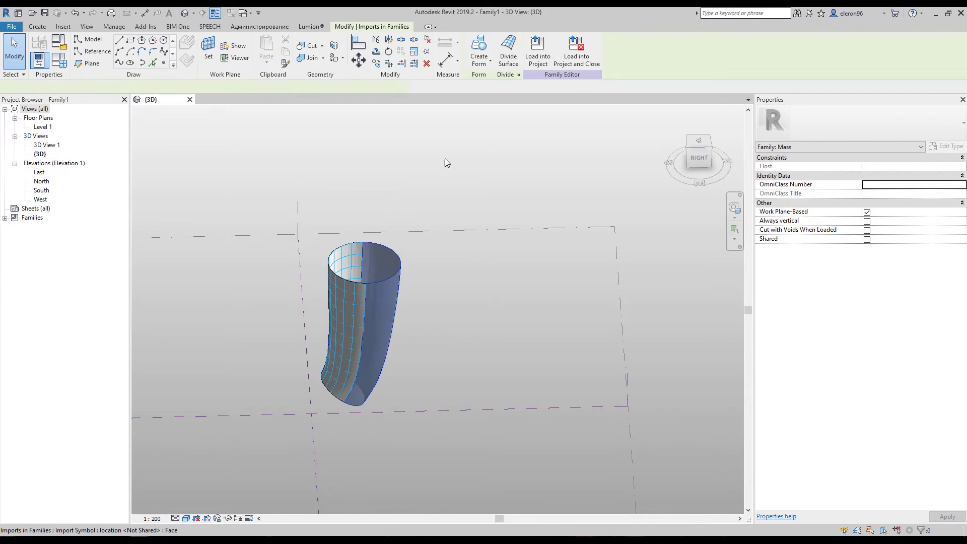
left_click(507, 55)
left_click(501, 356)
middle_click_drag(501, 356, 335, 363, "shift")
scroll(335, 363, "up", 3)
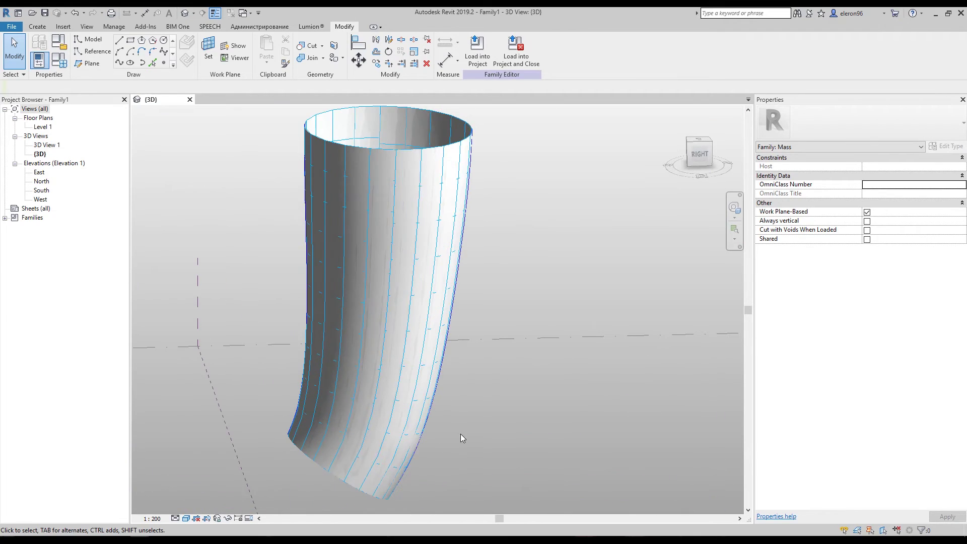
scroll(475, 433, "down", 4)
middle_click_drag(470, 438, 448, 396, "shift")
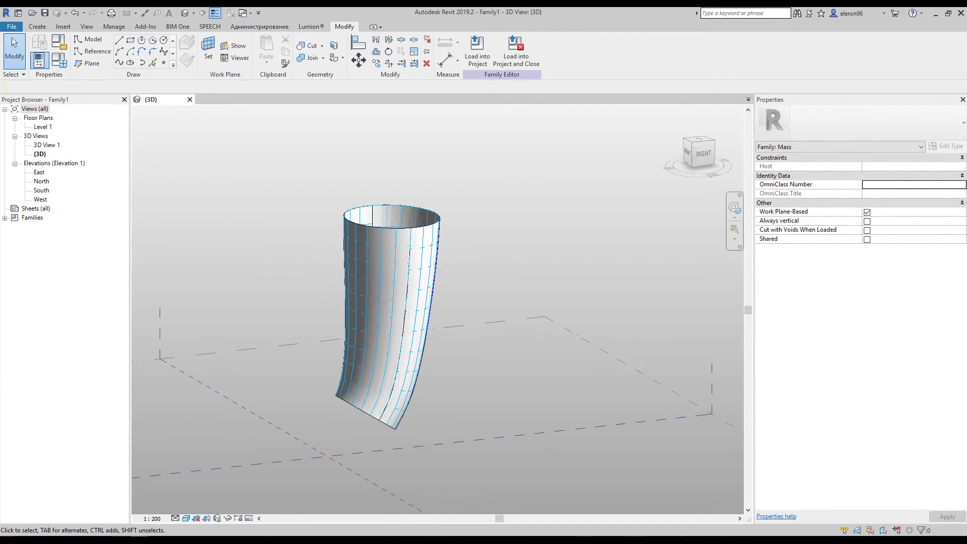
Switch back to Dynamo, set the Boolean node to True, rerun the script and check the tower in Revit.
mouse_move(144, 537)
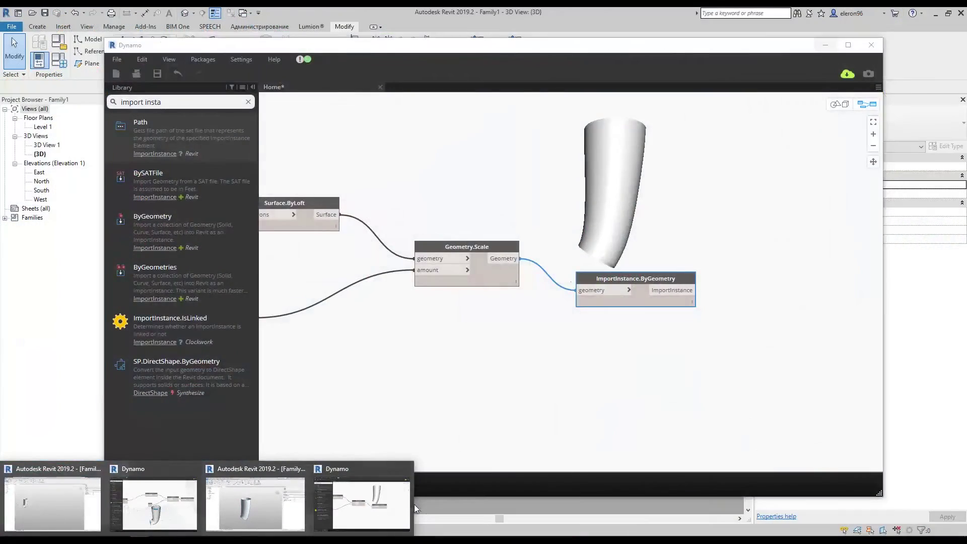
left_click(373, 504)
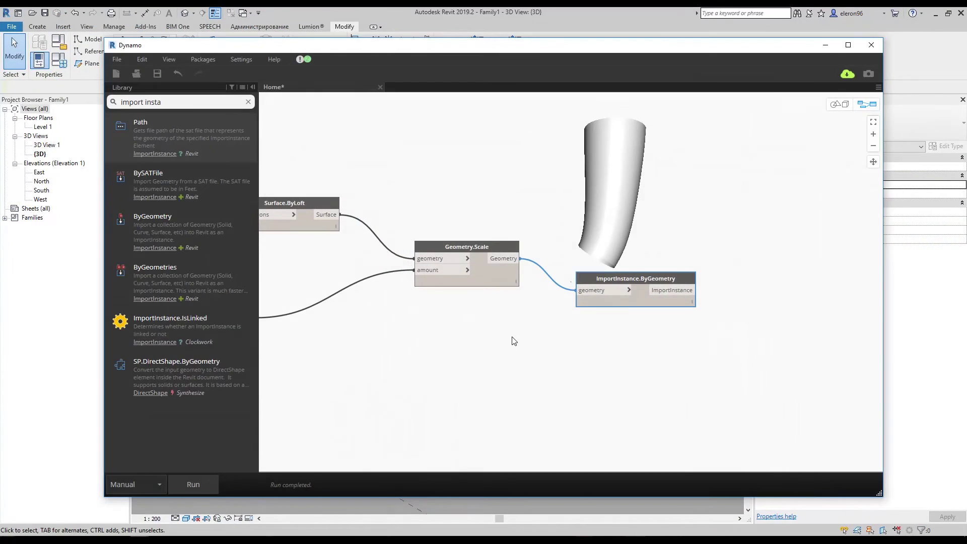
scroll(540, 363, "down", 3)
scroll(557, 391, "down", 2)
scroll(543, 358, "up", 5)
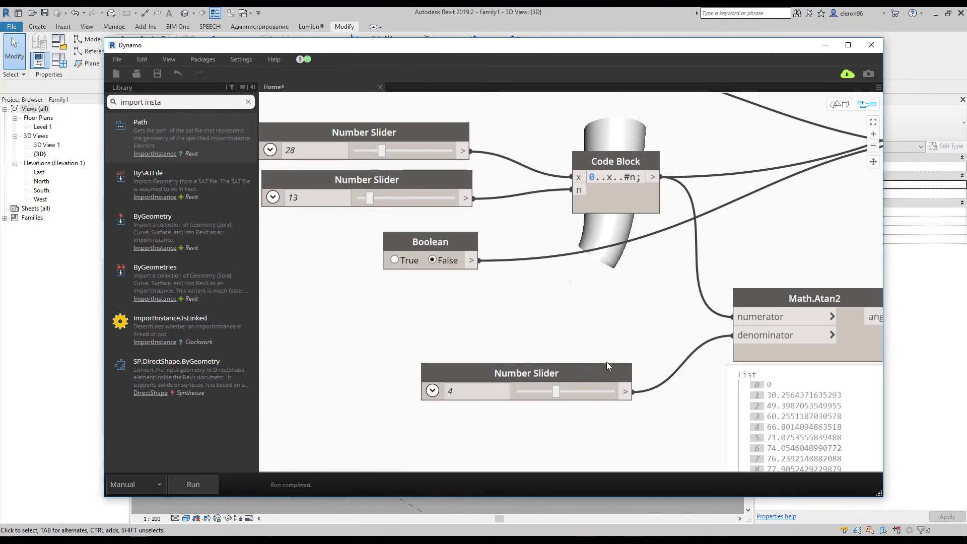
middle_click_drag(530, 382, 488, 352)
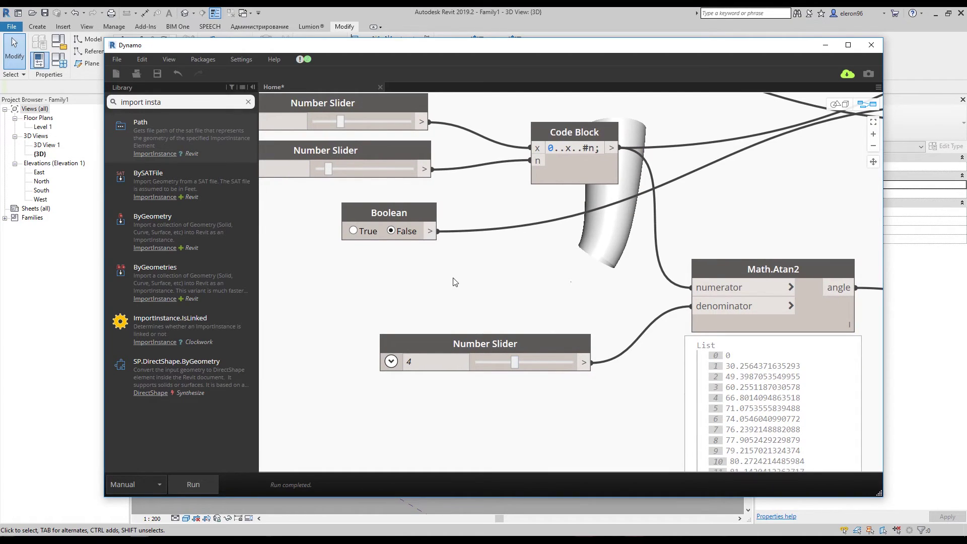
middle_click_drag(453, 281, 520, 338)
left_click(420, 288)
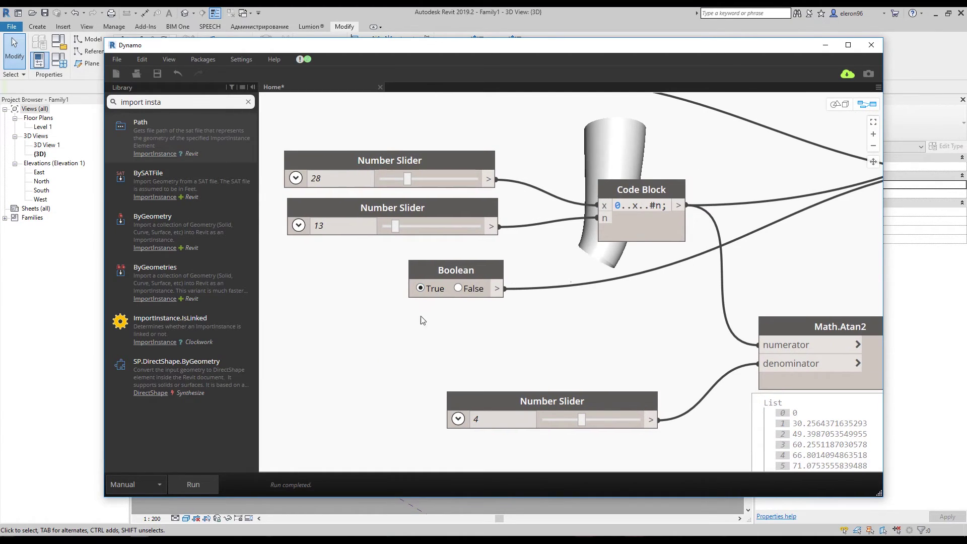
left_click(204, 485)
left_click(826, 48)
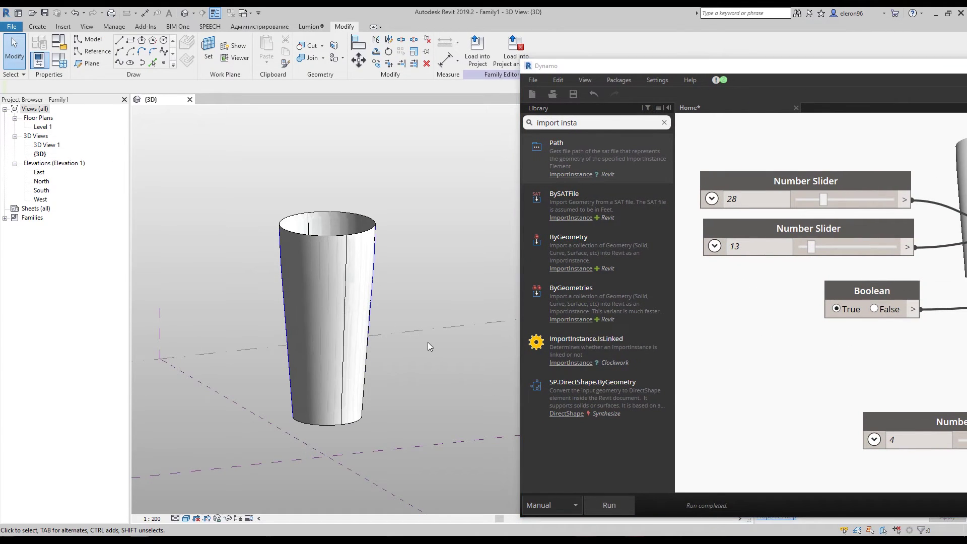
Divide both faces of the reimported tower in Revit with Divide Surface and clear the selection.
left_click(313, 320)
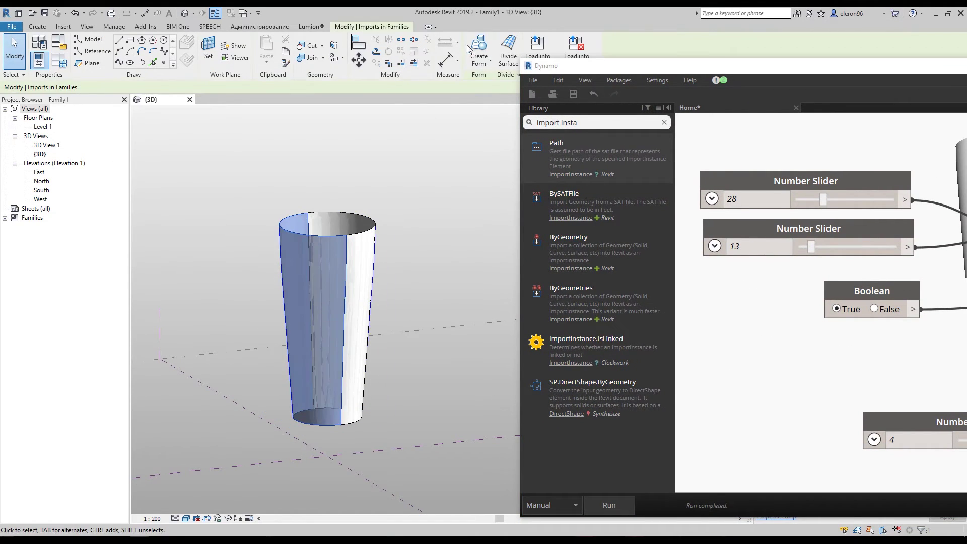
left_click(355, 350)
left_click(408, 349)
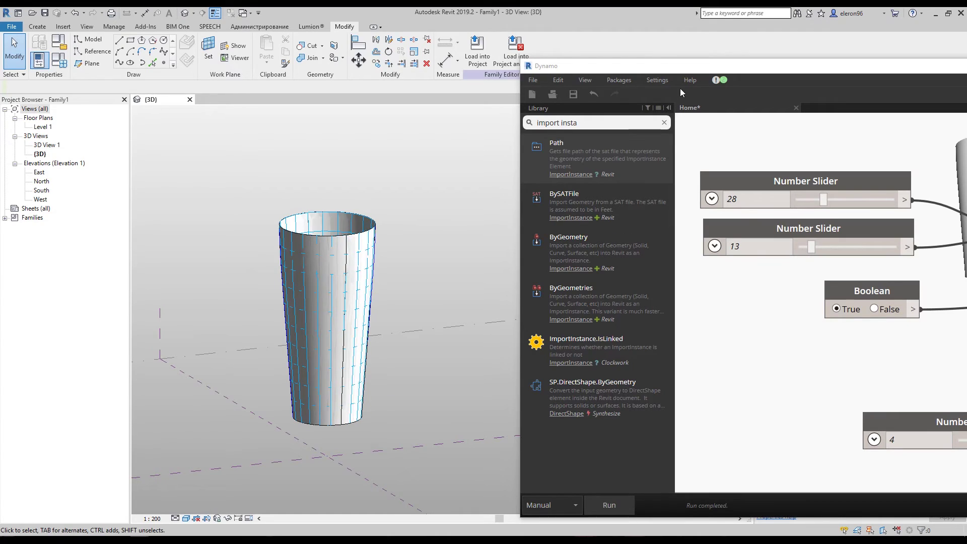
Move the Dynamo window over, set the upper number slider feeding x to 63, rerun the script and check the tower in Revit.
left_click_drag(680, 65, 578, 48)
left_click_drag(724, 185, 756, 183)
left_click(509, 488)
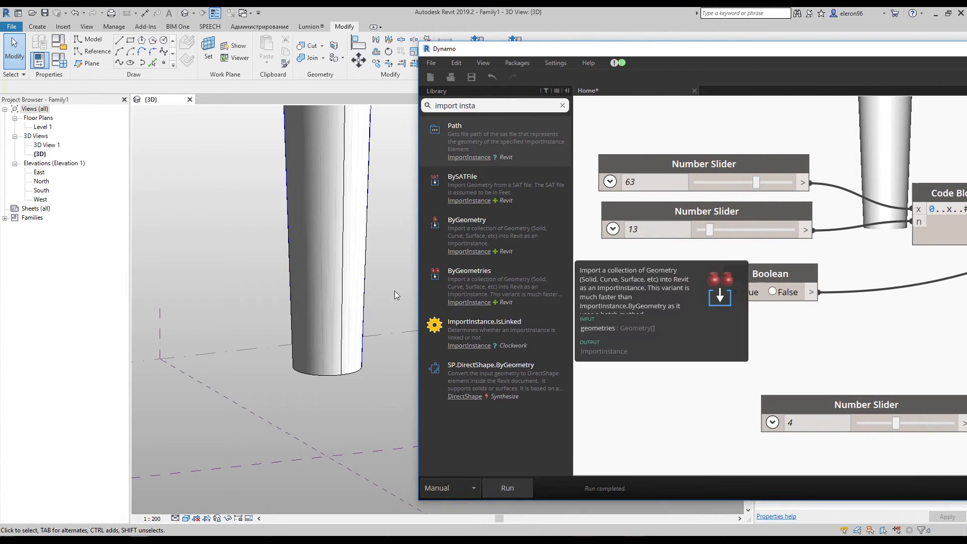
scroll(395, 294, "down", 3)
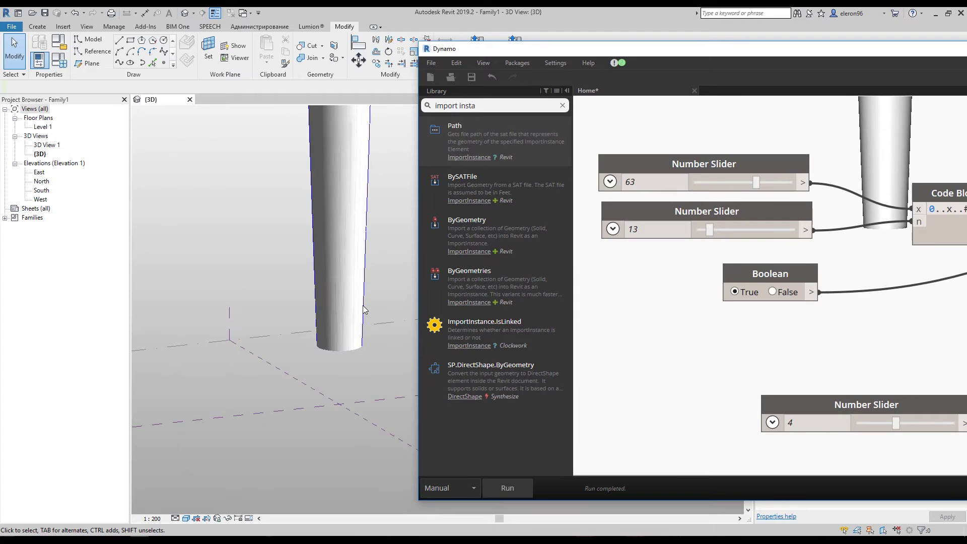
Set the Boolean node to False, rerun the script and inspect the whole tower in Revit.
left_click(773, 292)
left_click(510, 487)
middle_click_drag(317, 352, 241, 344)
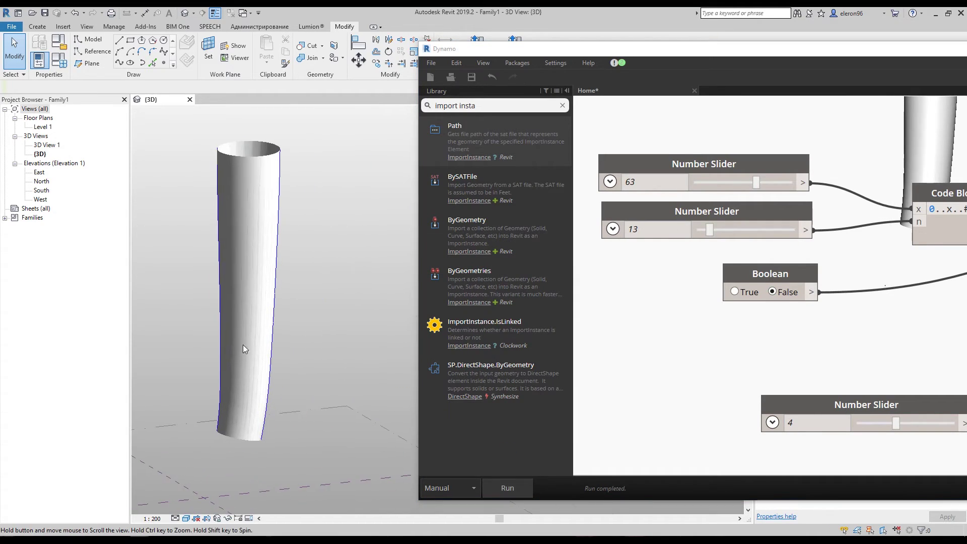
Keep the Boolean node at False, set the number slider below it to 10, rerun the script and check the tower in Revit.
left_click(736, 292)
middle_click_drag(832, 331, 756, 300)
left_click(705, 259)
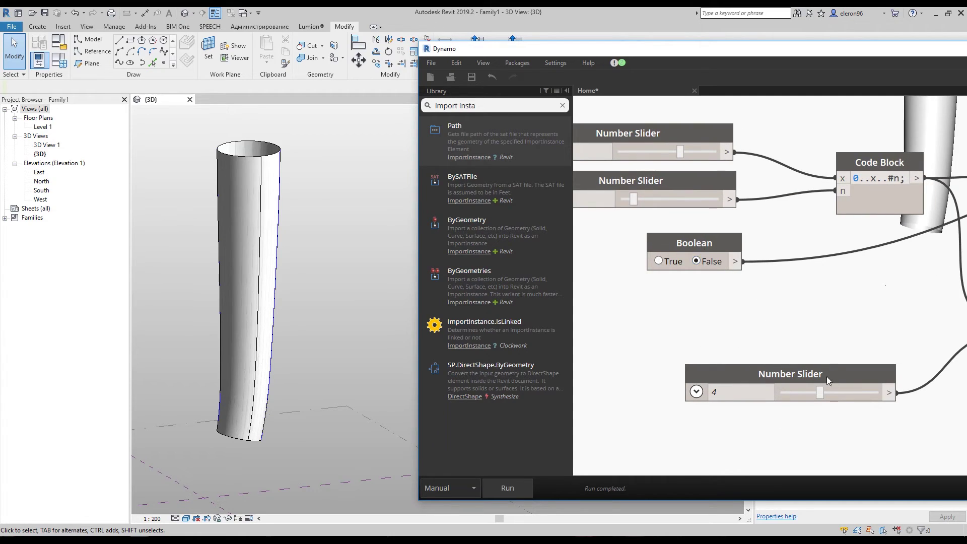
left_click_drag(825, 394, 882, 393)
left_click(506, 487)
left_click(507, 489)
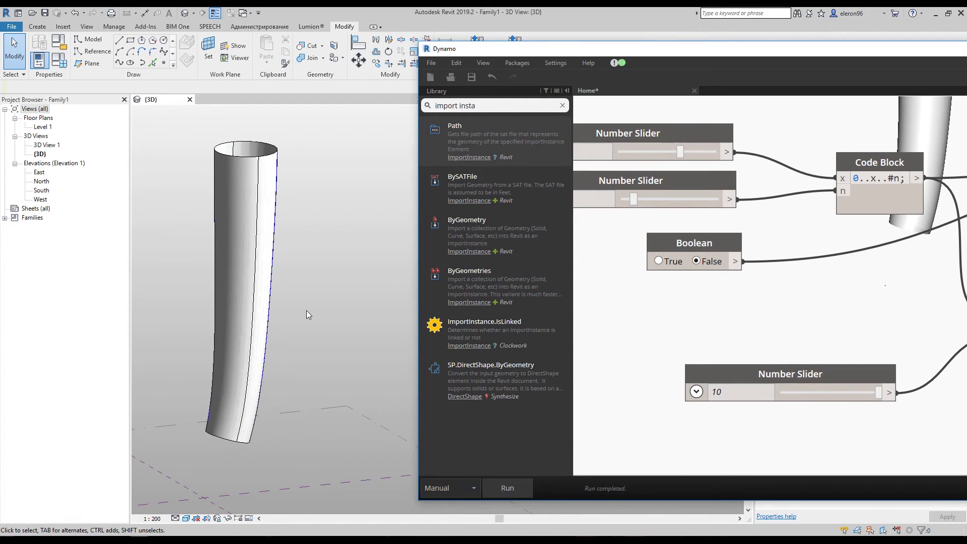
scroll(337, 315, "down", 3)
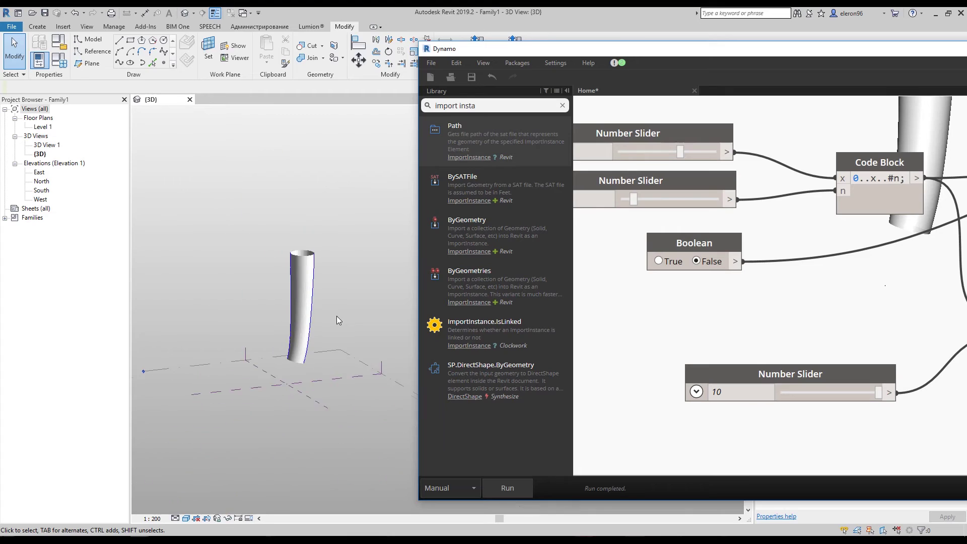